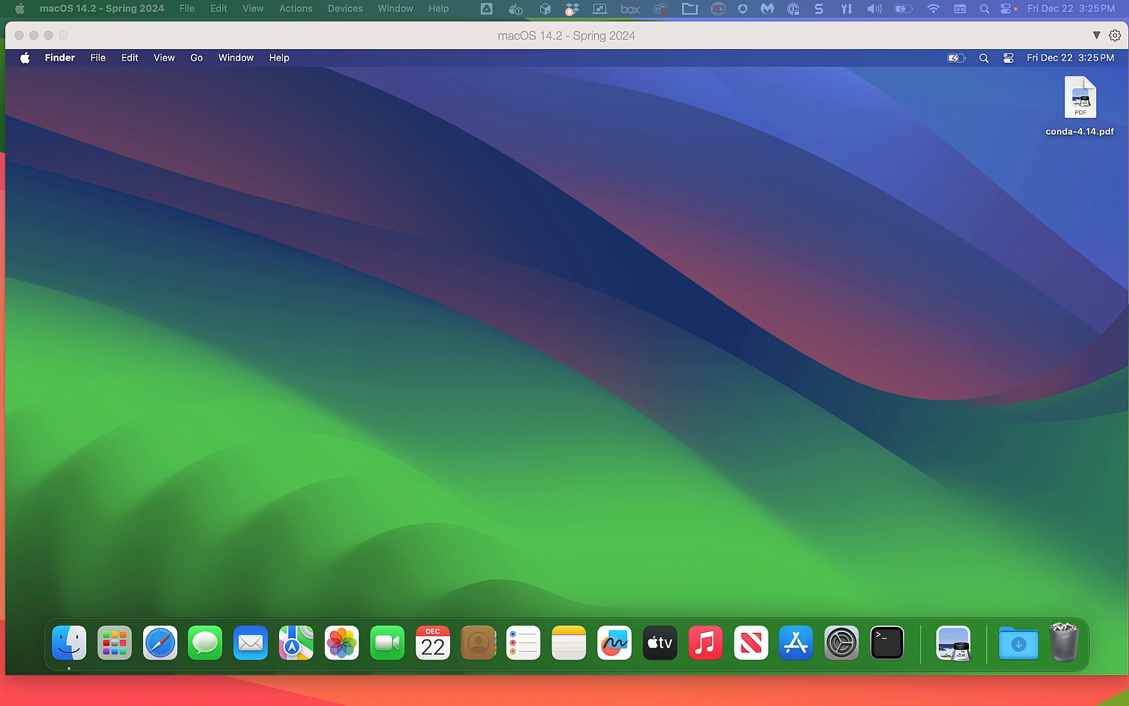
Move the Acrobat window with the IS430 instructions PDF onto the VM screen.
left_click_drag(1128, 39, 653, 76)
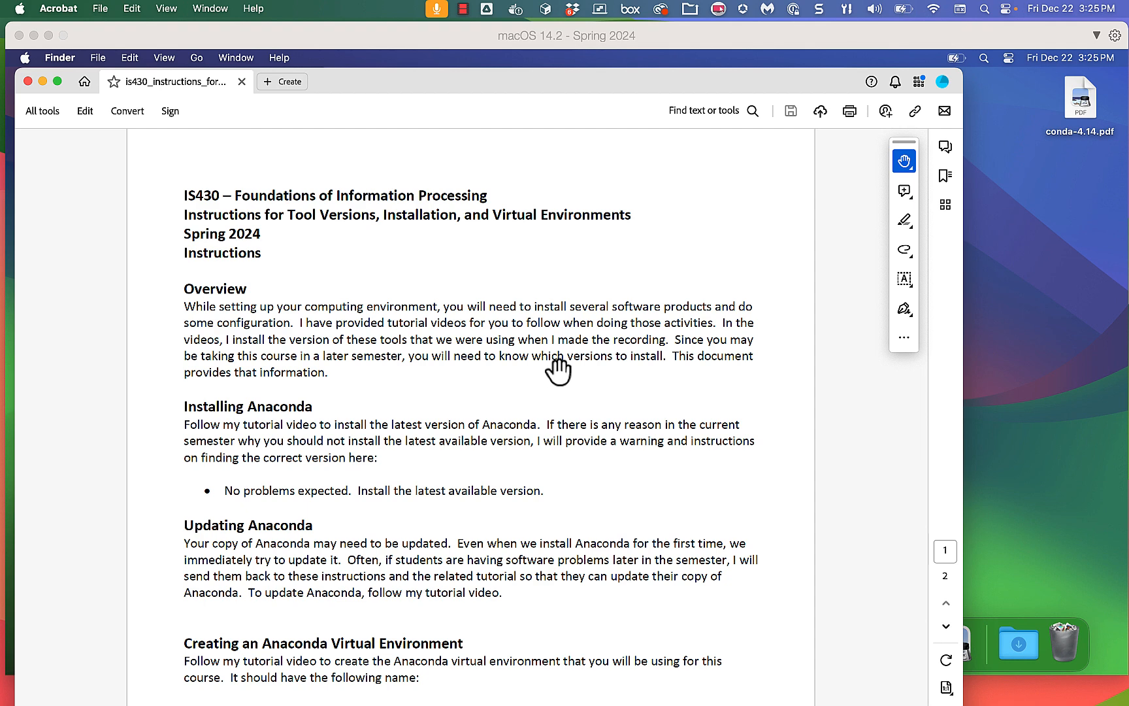
scroll(557, 371, "down", 5)
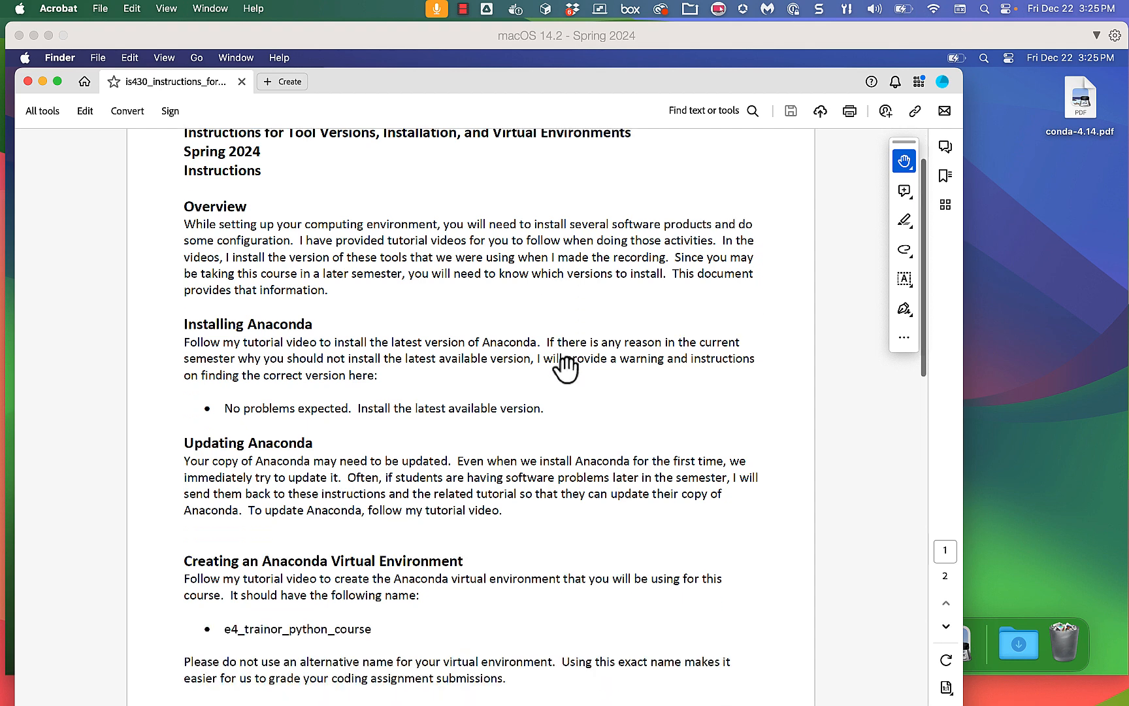
scroll(568, 377, "down", 10)
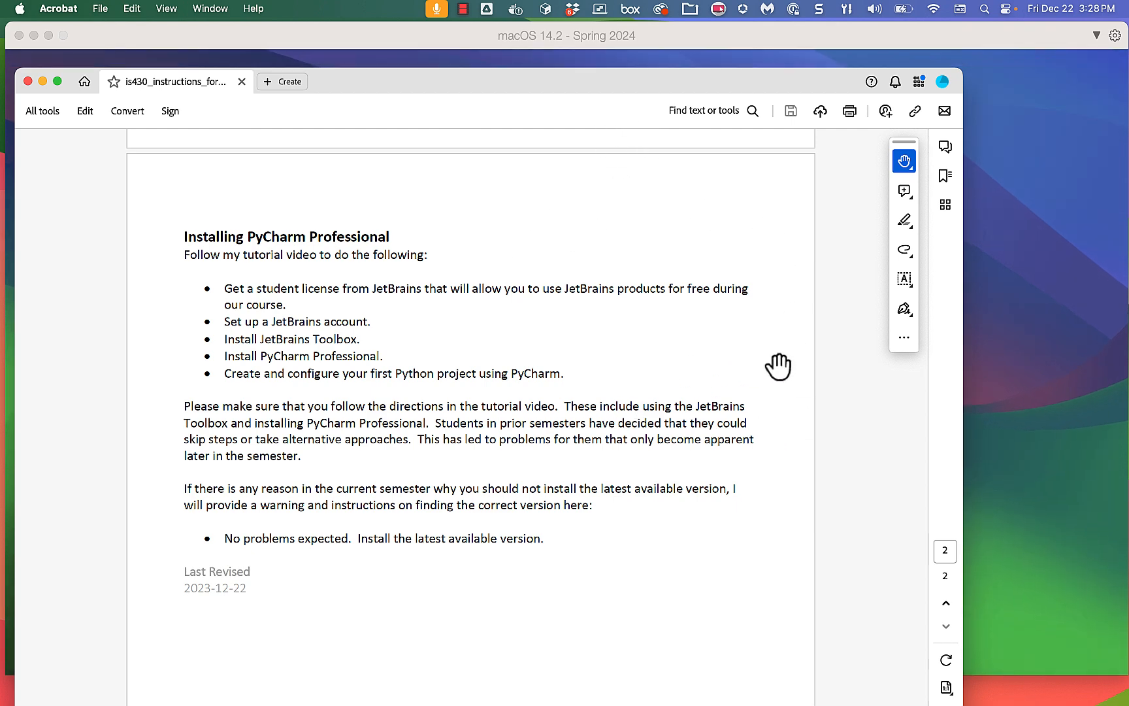
scroll(766, 363, "up", 10)
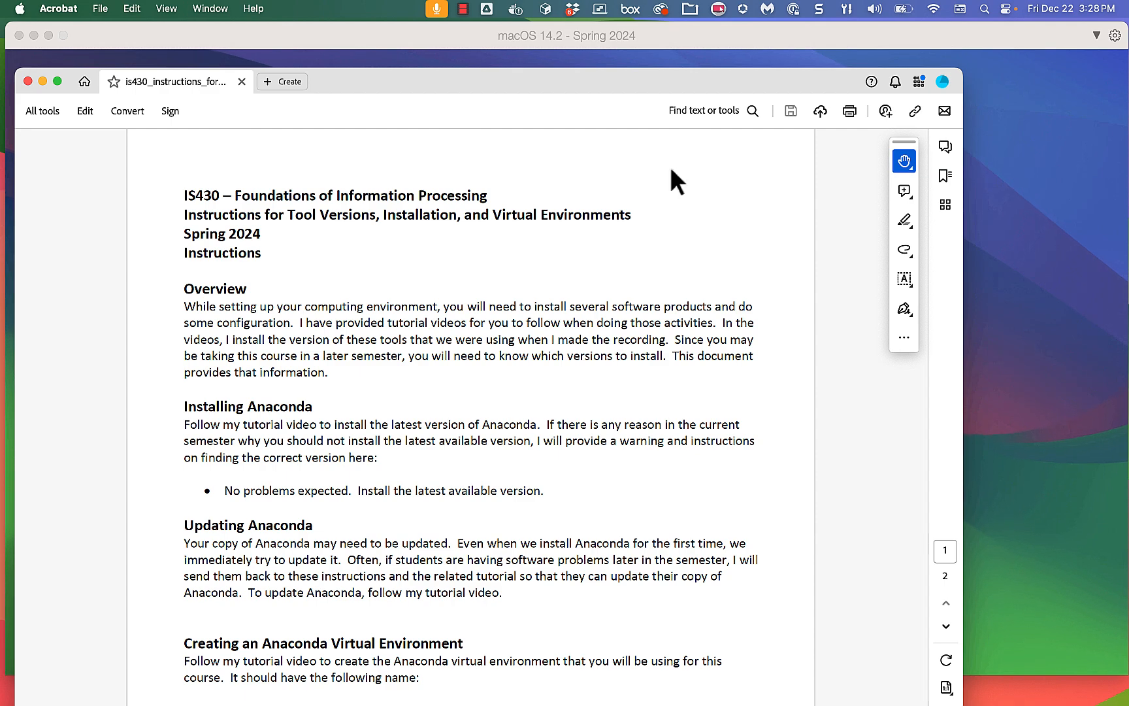
Send the Acrobat window to the other display and bring the macOS VM forward.
left_click_drag(683, 80, 1128, 91)
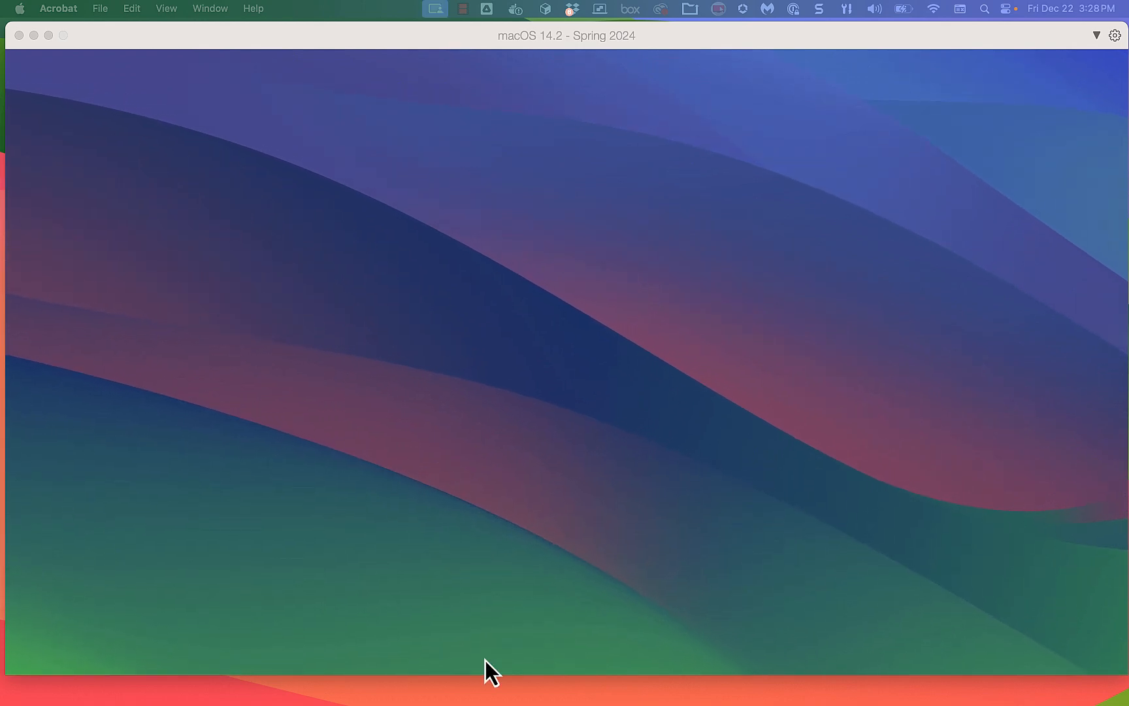
left_click(539, 446)
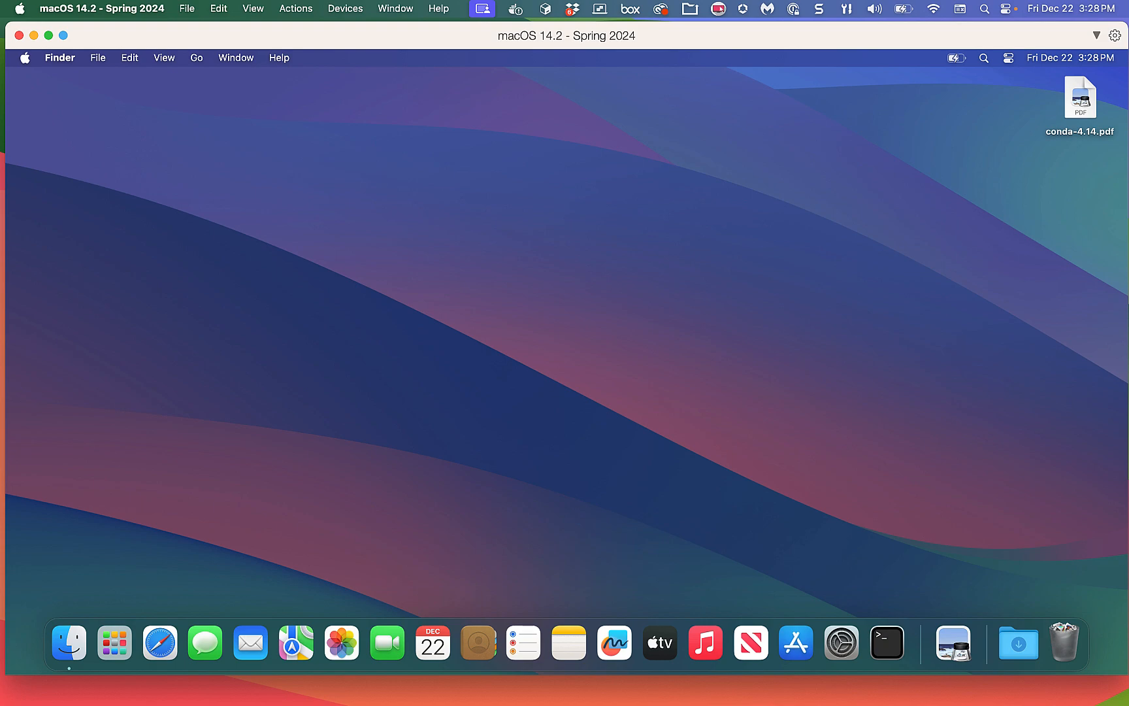
Bring the IS430 PDF back and scroll to the Installing PyCharm Professional section.
left_click_drag(612, 1, 552, 12)
scroll(441, 323, "down", 3)
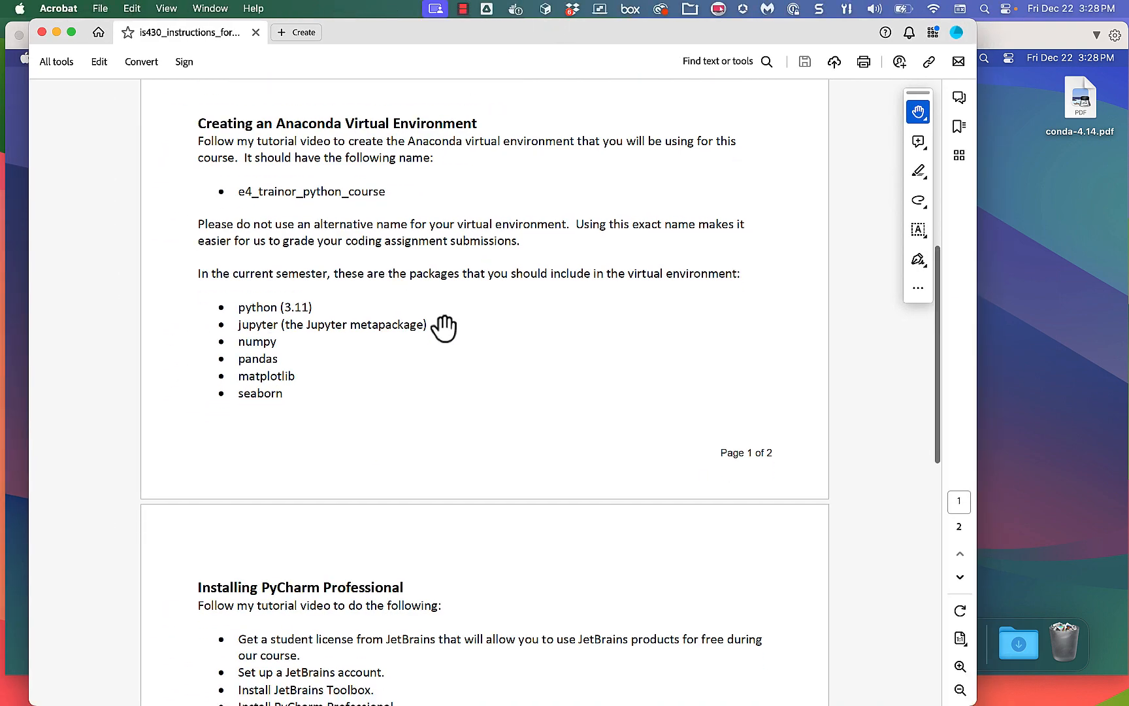
scroll(453, 359, "down", 5)
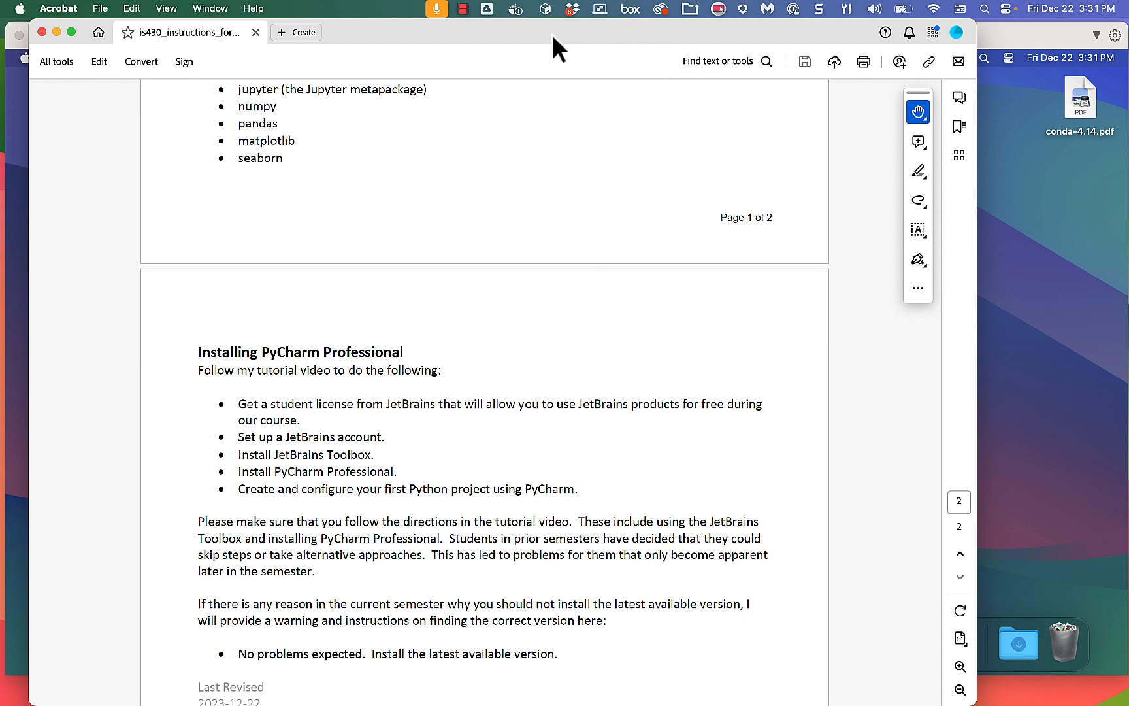
Move the Acrobat instructions window off this screen to reveal the VM's Finder desktop.
left_click_drag(553, 36, 1128, 216)
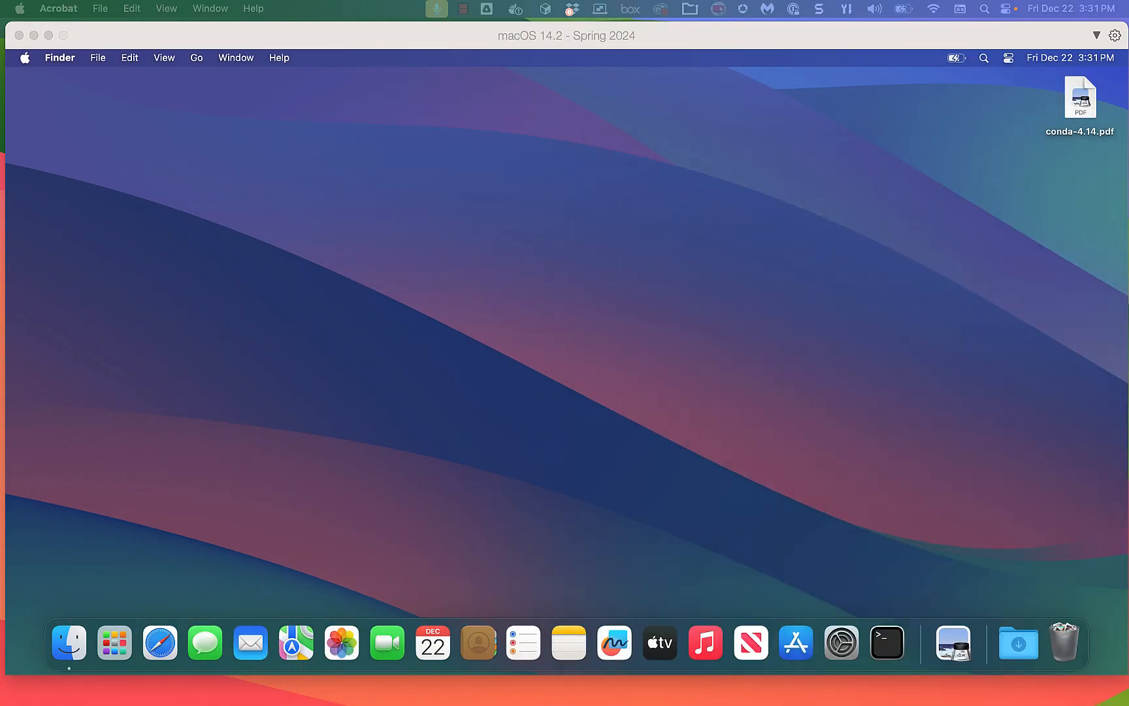
Google 'jetbrains education license' in Safari and open the 'For students and faculty members' result.
left_click(200, 541)
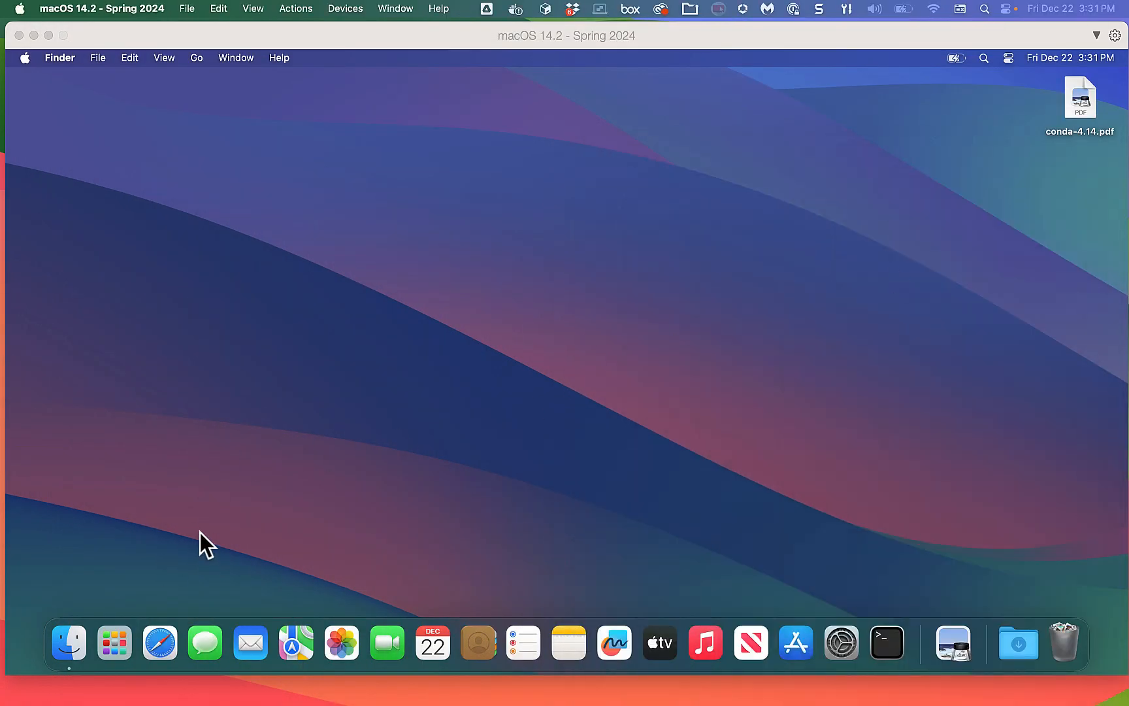
left_click(153, 645)
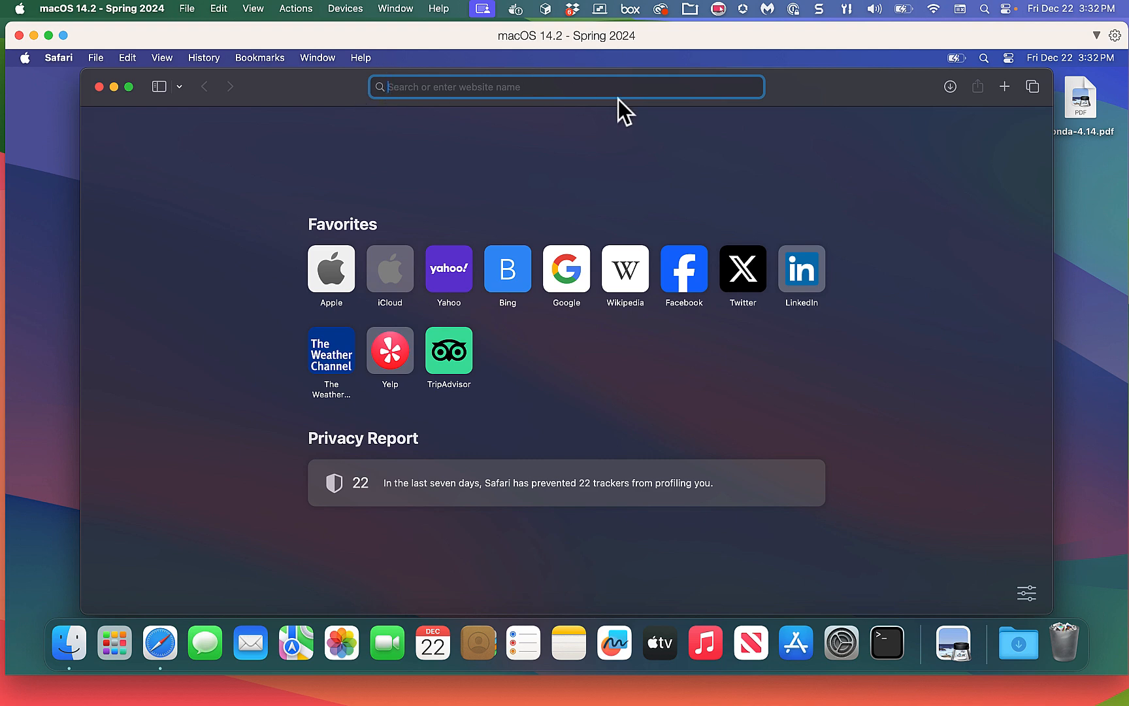
type("jet")
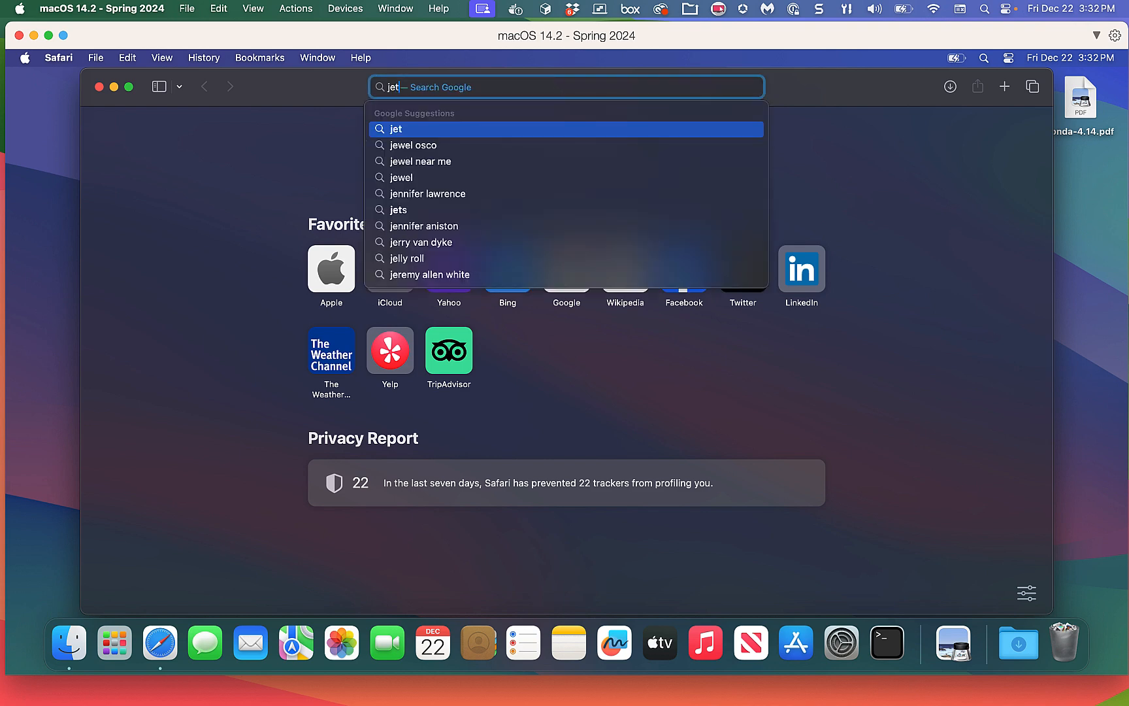
type("brains educatio")
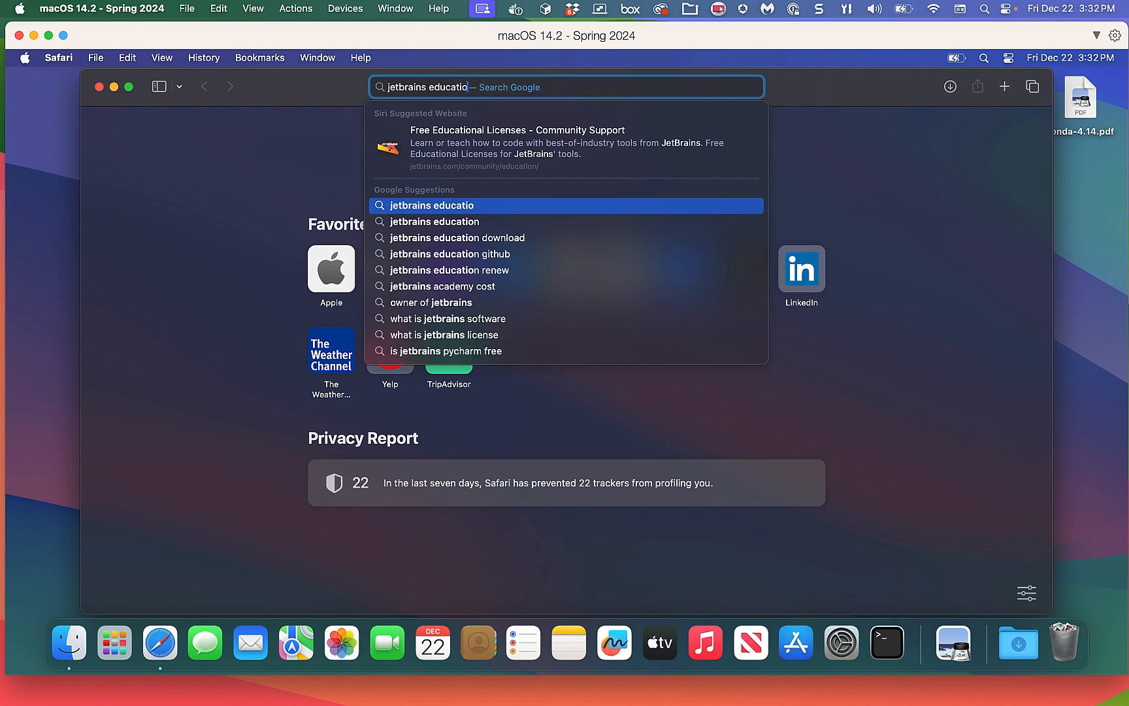
type("n")
type(" license")
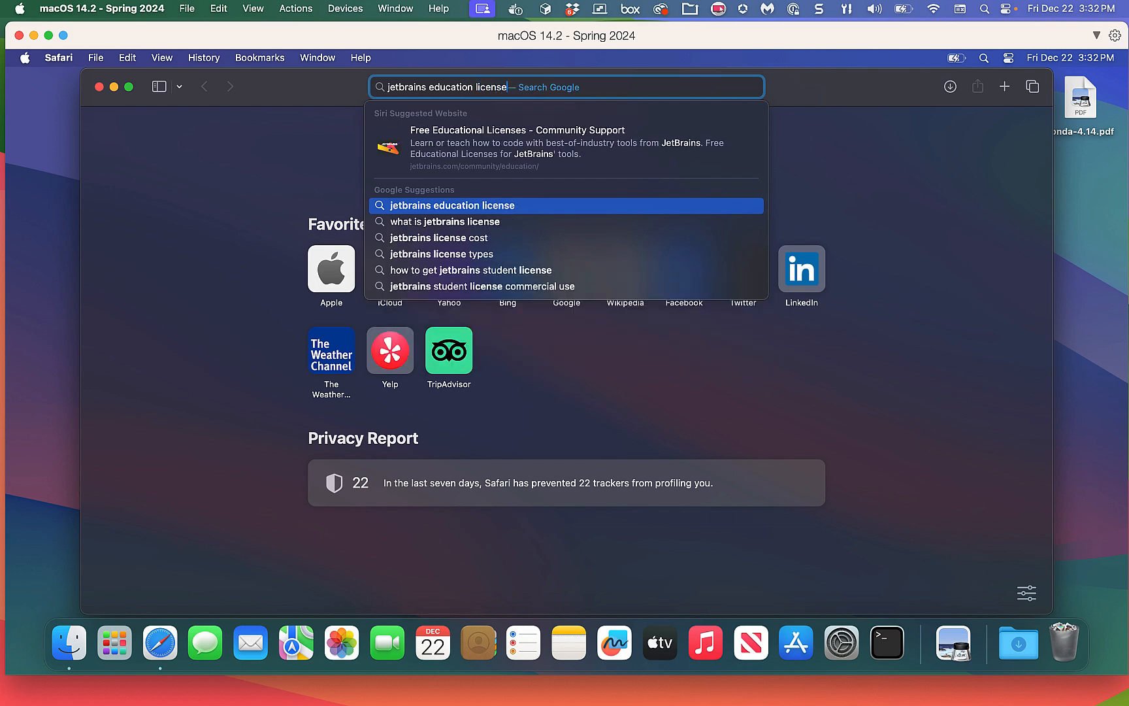
key("Return")
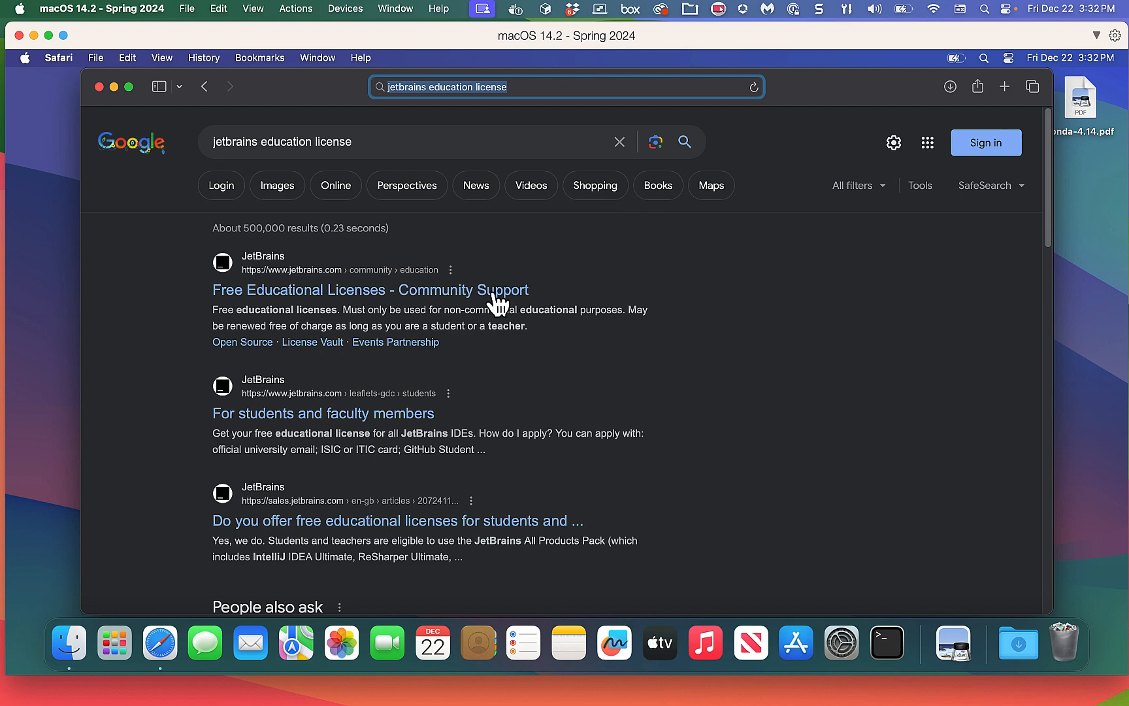
left_click(369, 415)
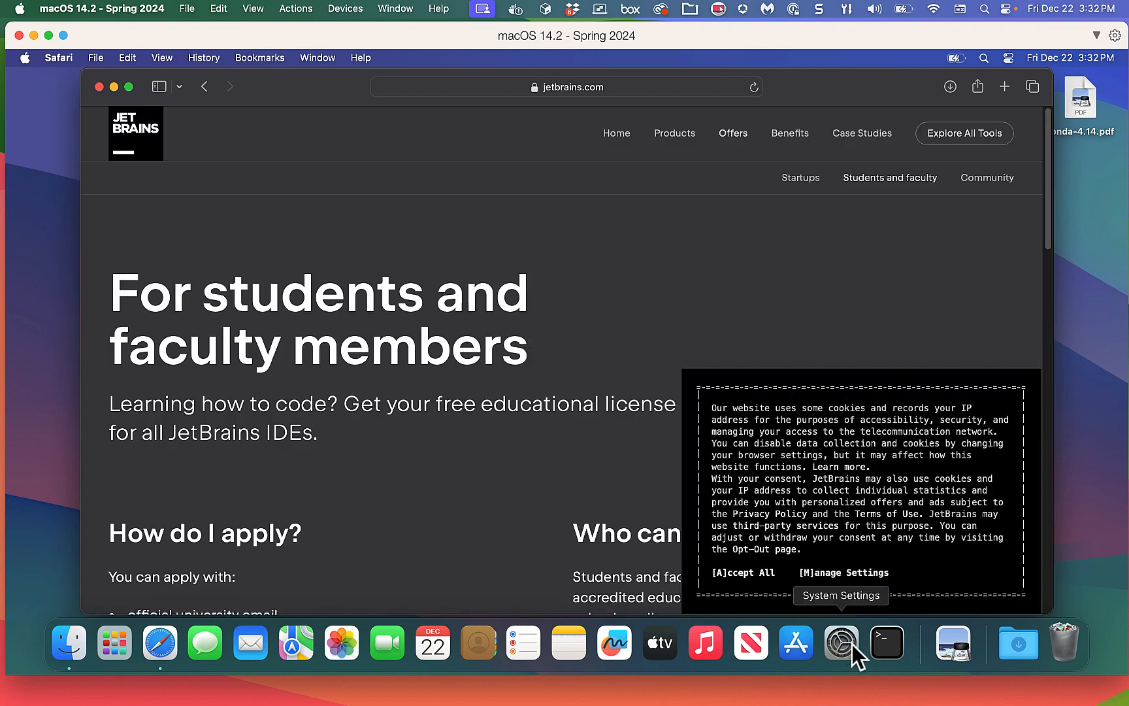
Accept all cookies, look over the students page, and start the free educational license application.
left_click(749, 578)
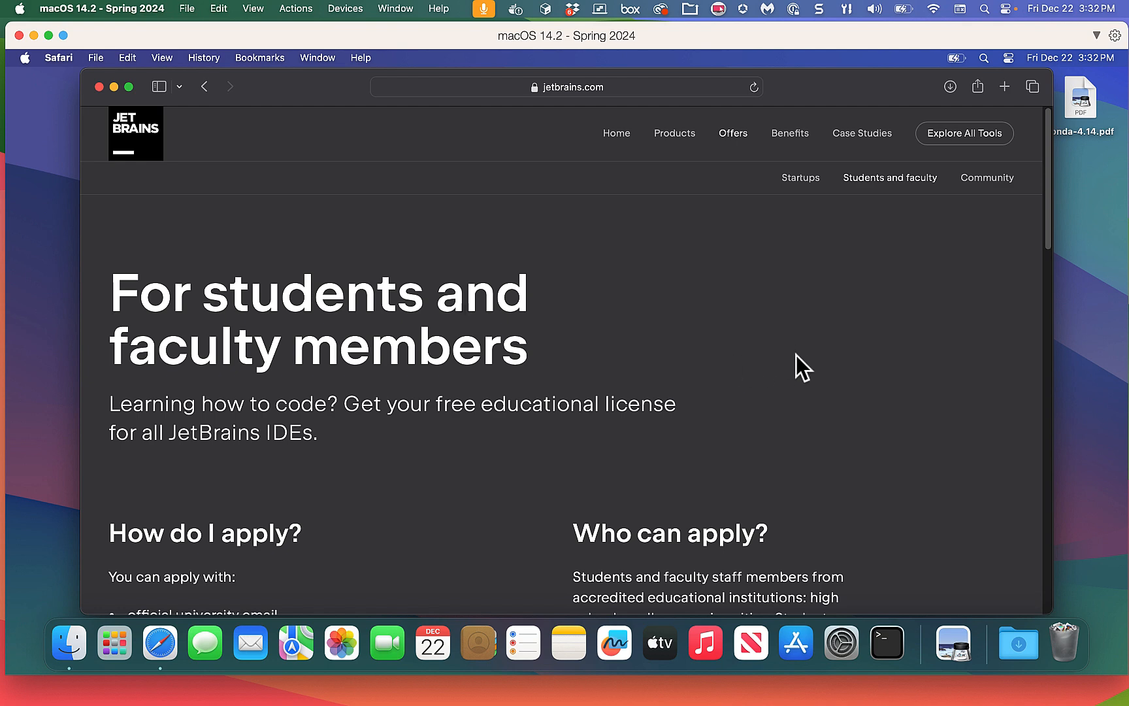
scroll(796, 354, "down", 10)
scroll(797, 354, "up", 1)
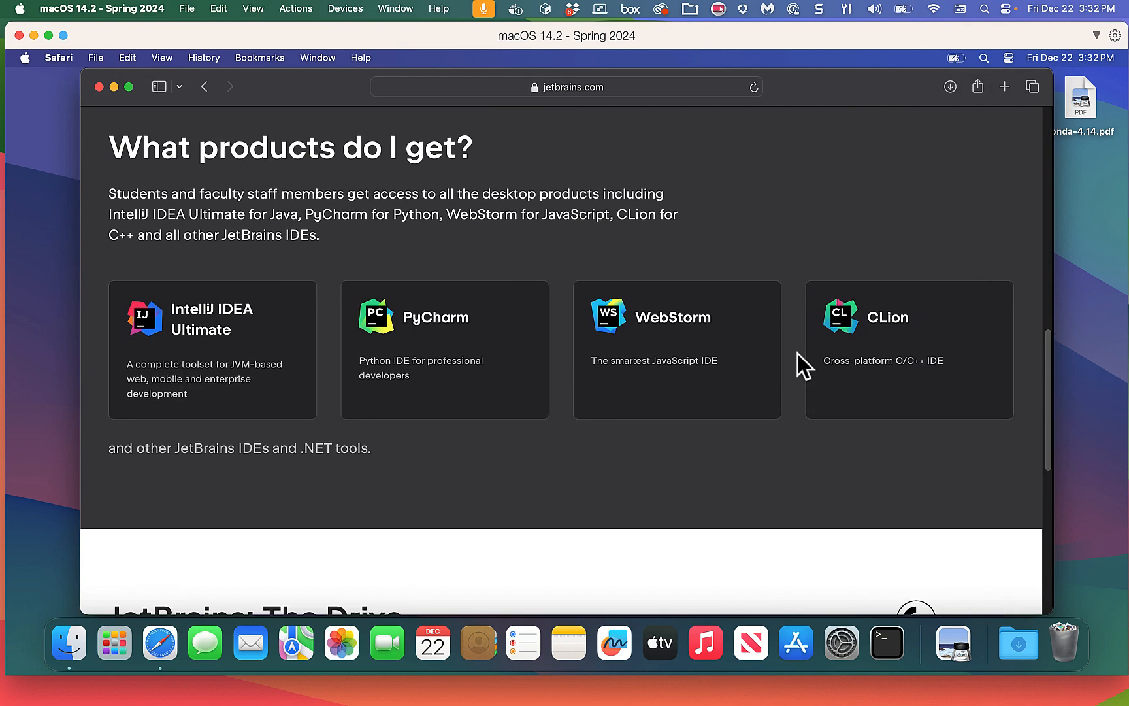
scroll(797, 353, "down", 8)
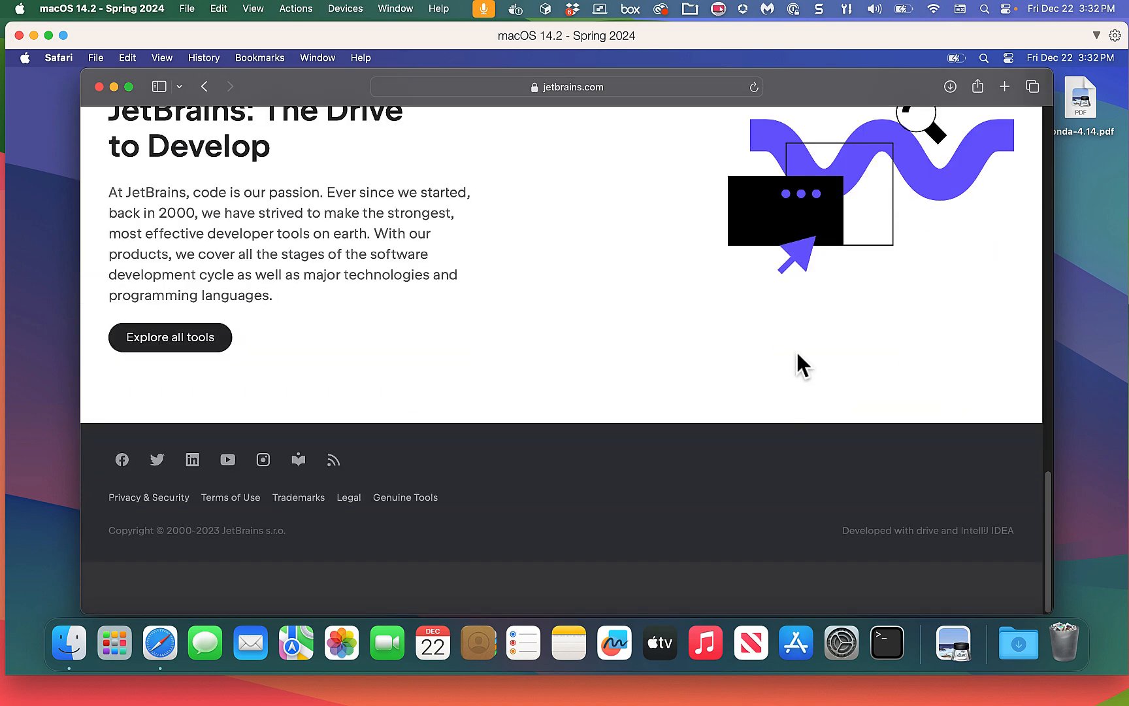
scroll(805, 347, "up", 8)
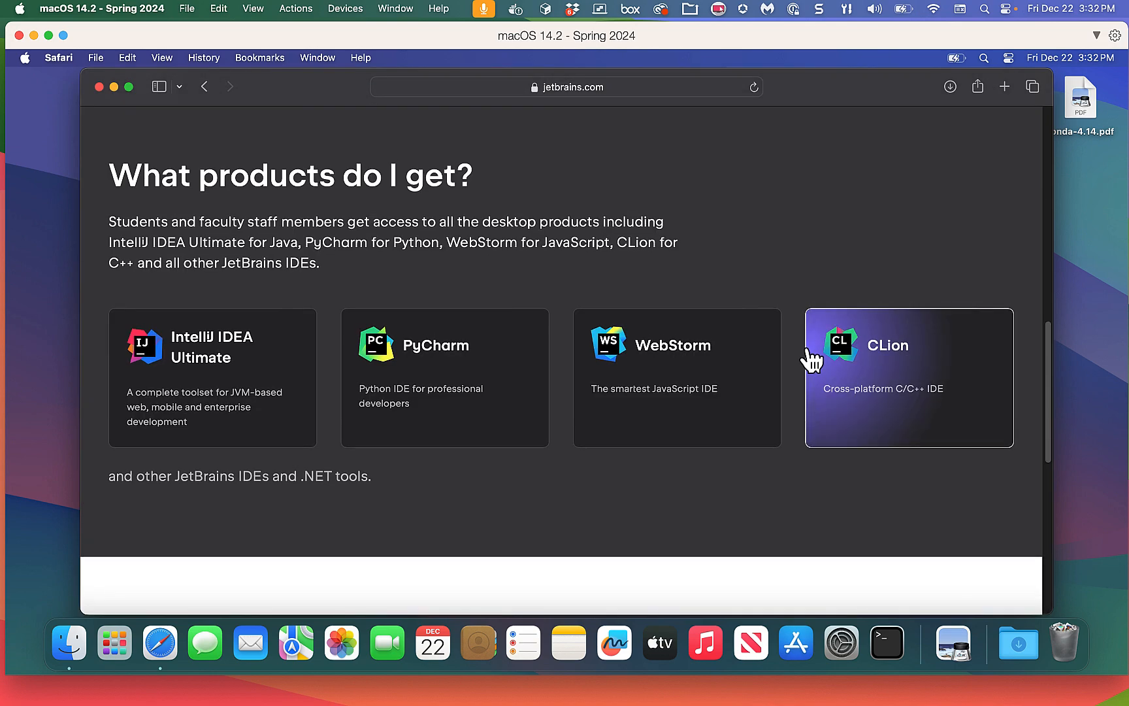
scroll(810, 356, "up", 5)
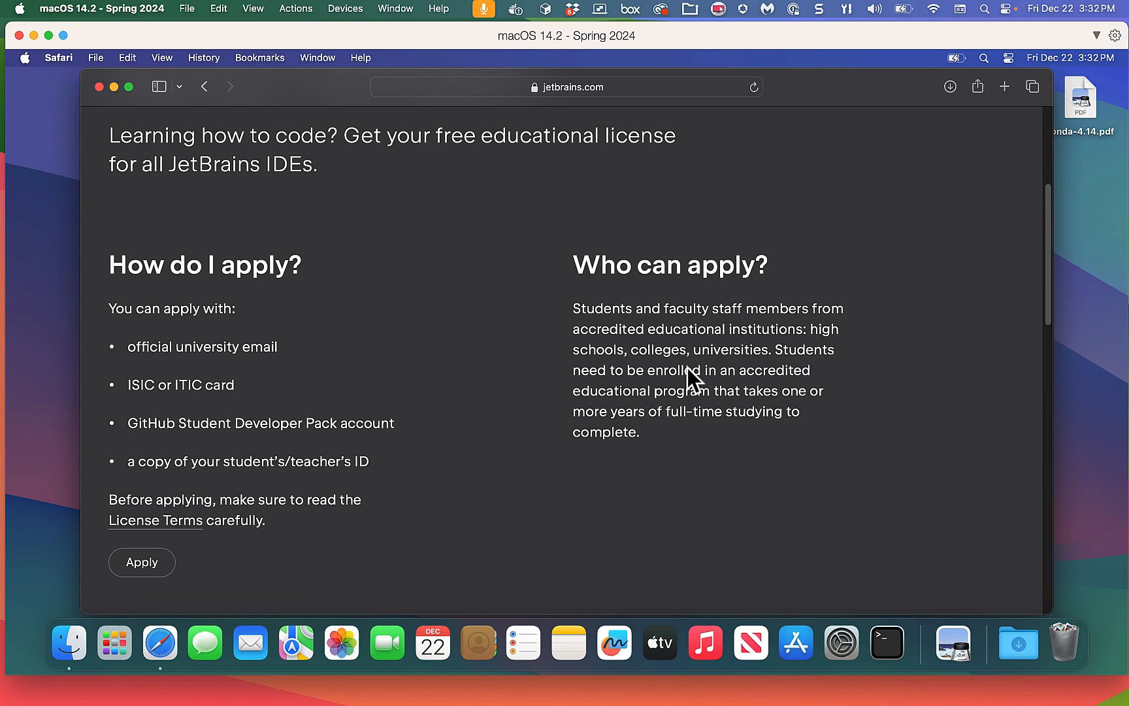
left_click(130, 566)
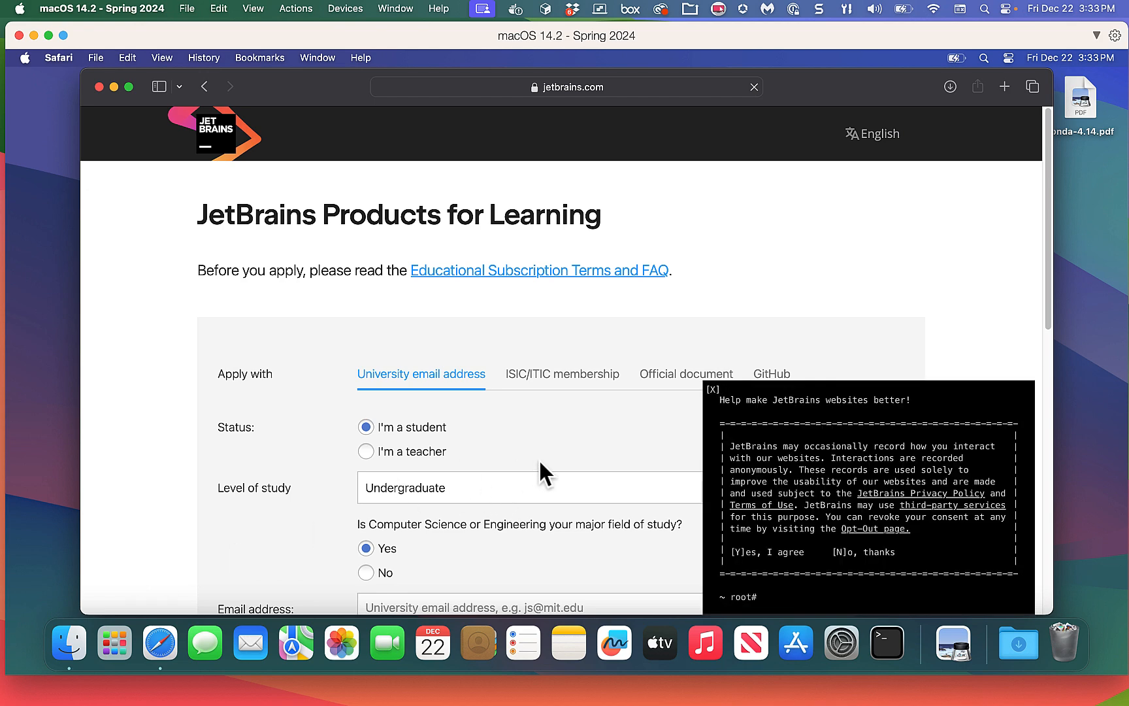
Close the data-collection consent popup and scroll through the unfilled Products for Learning form.
scroll(552, 503, "down", 2)
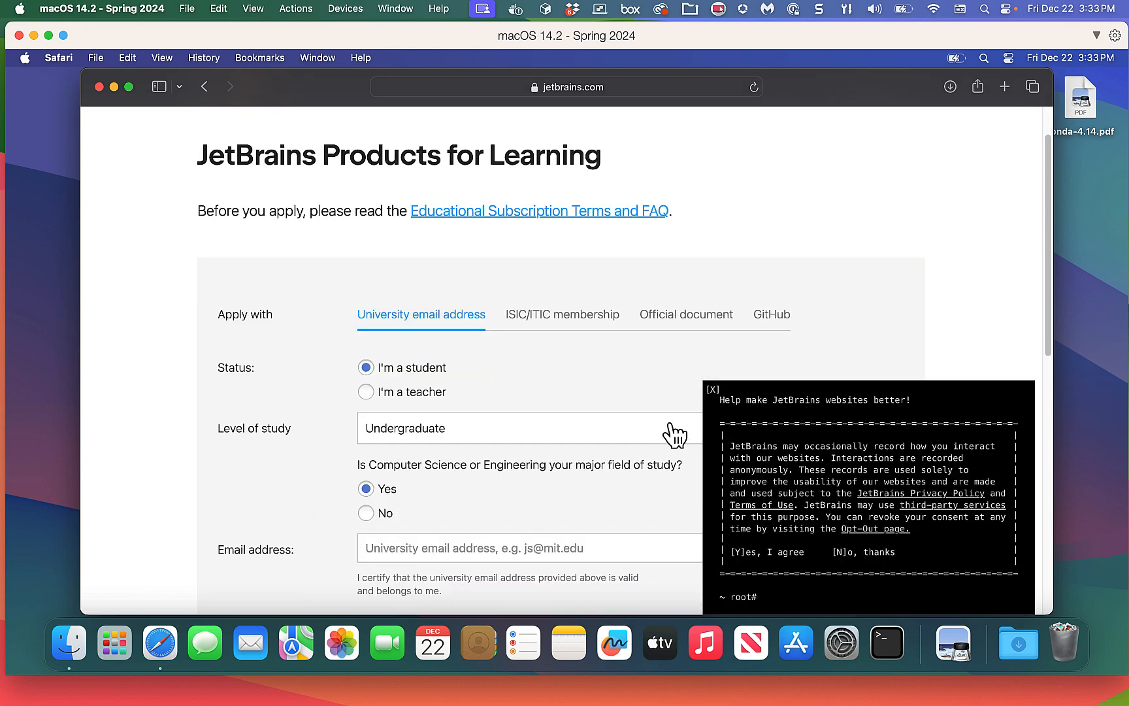
left_click(715, 390)
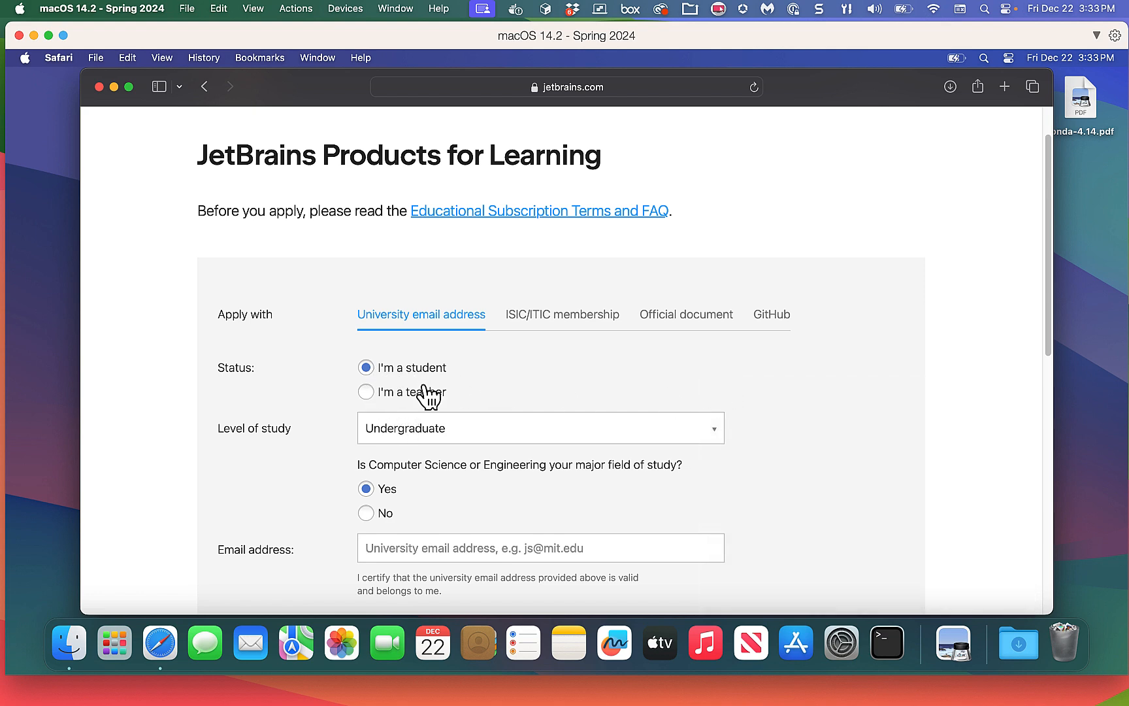
scroll(595, 410, "down", 1)
scroll(596, 410, "down", 2)
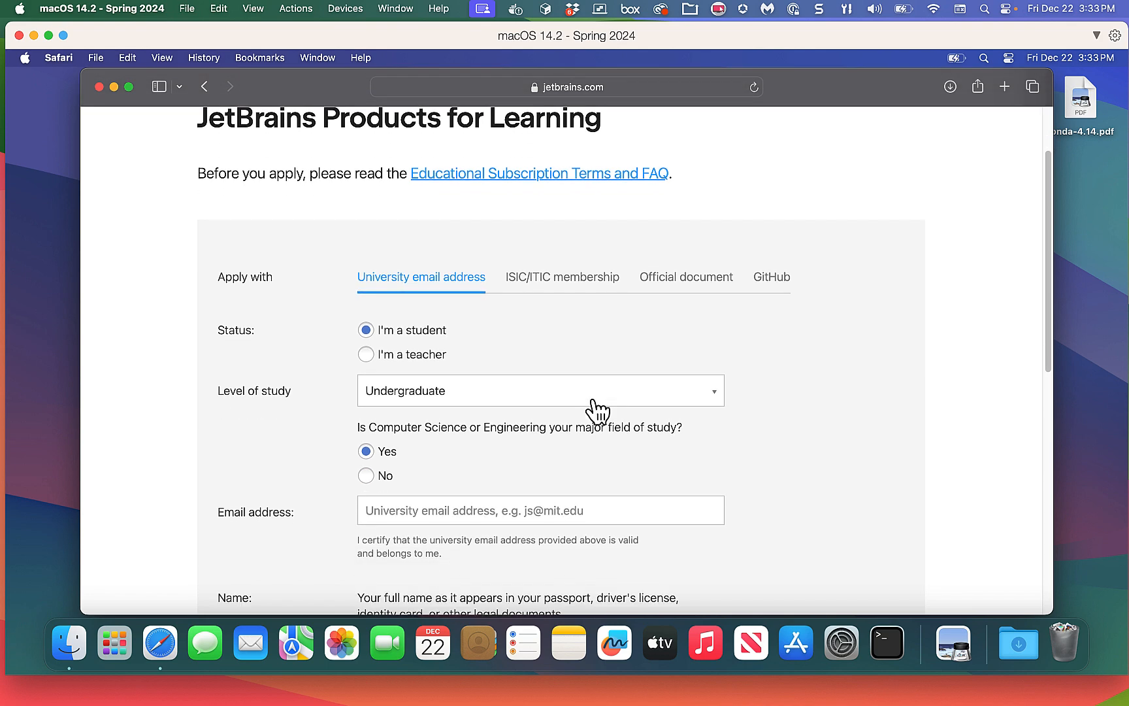
scroll(596, 410, "down", 10)
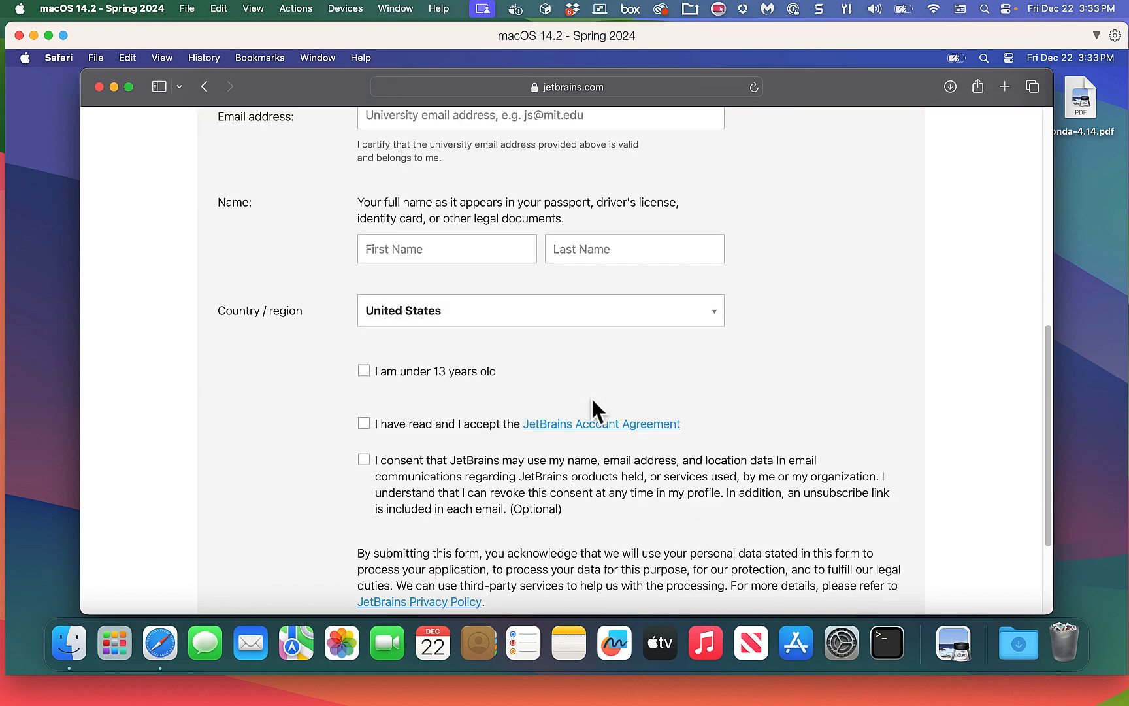
scroll(592, 400, "down", 2)
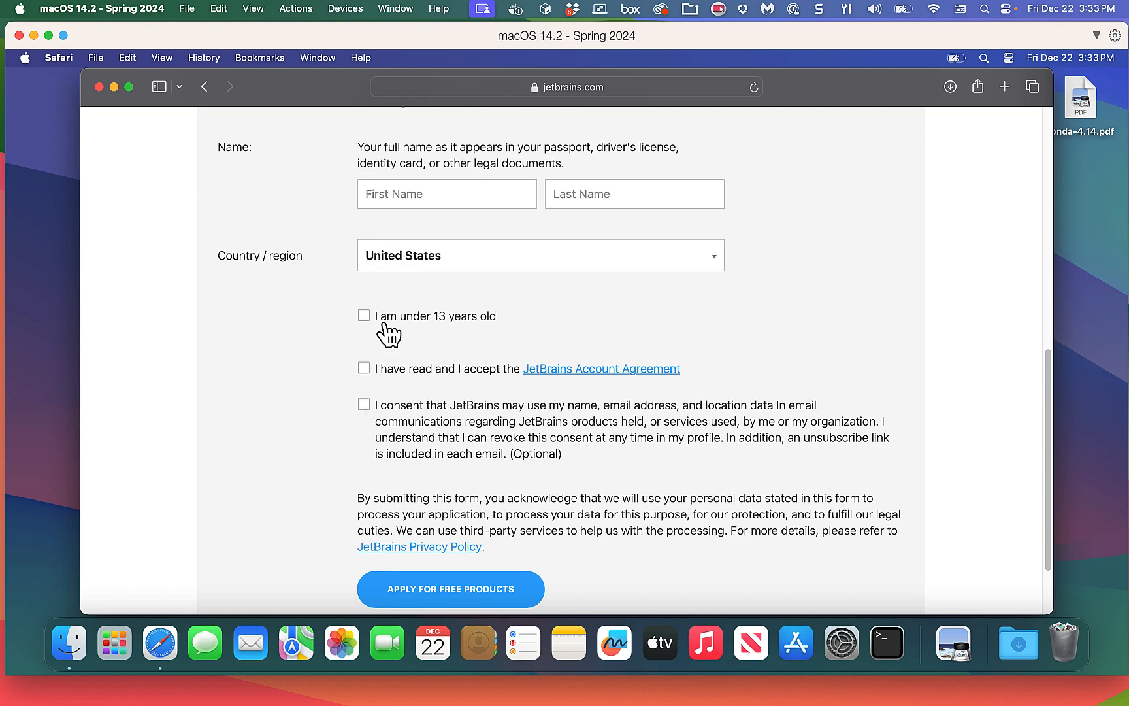
scroll(638, 501, "down", 1)
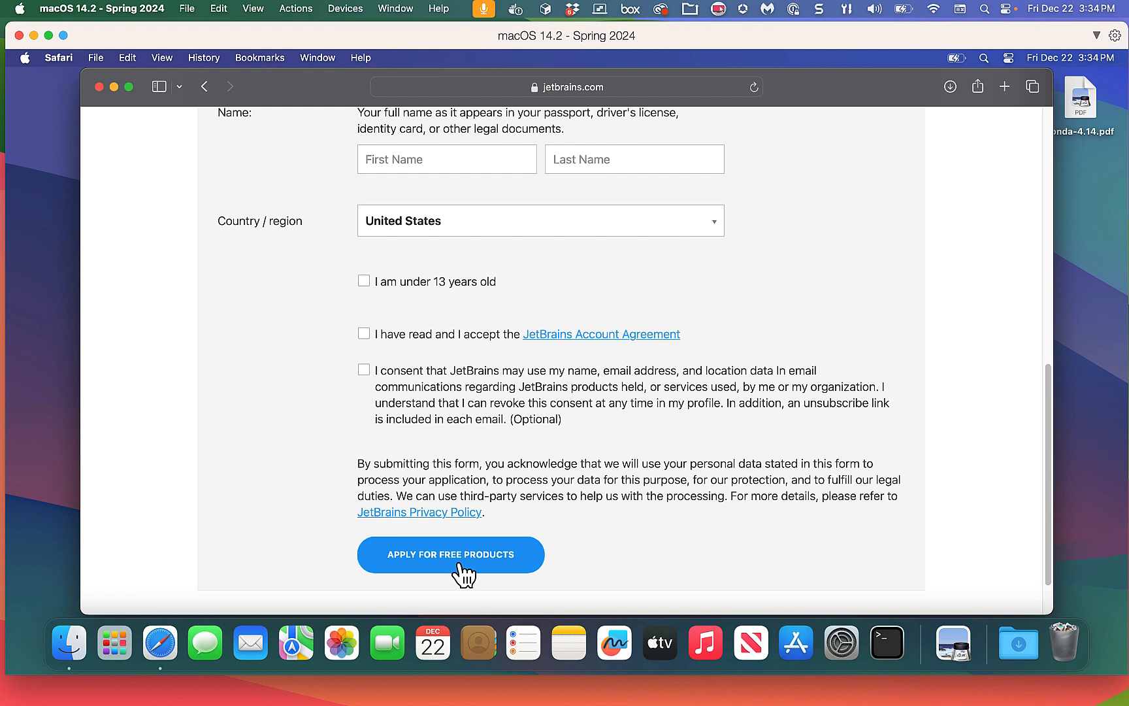
scroll(709, 416, "down", 2)
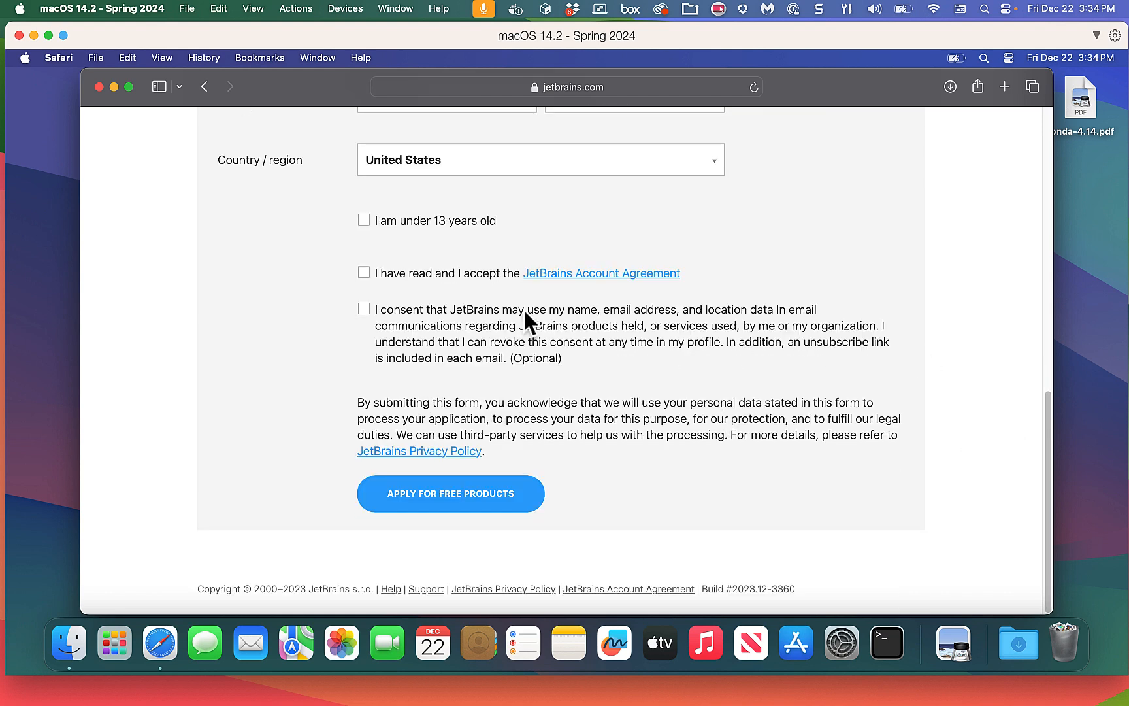
Go to jetbrains.com and open the JetBrains Account sign-in page.
left_click(494, 87)
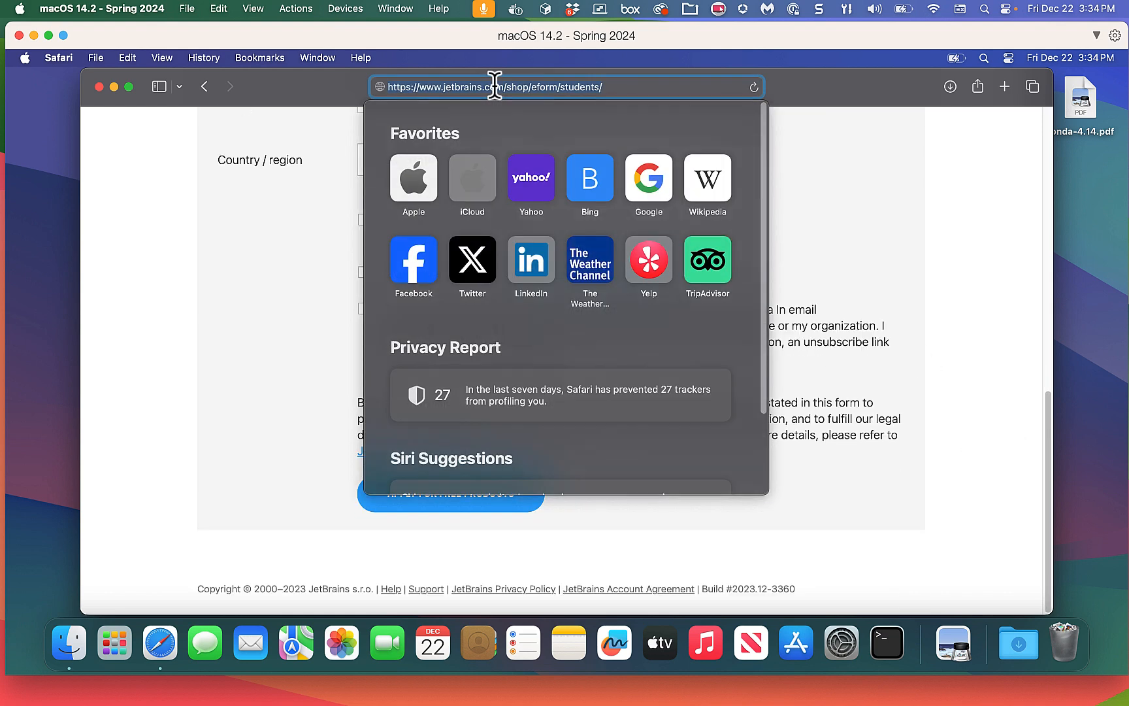
type("jet")
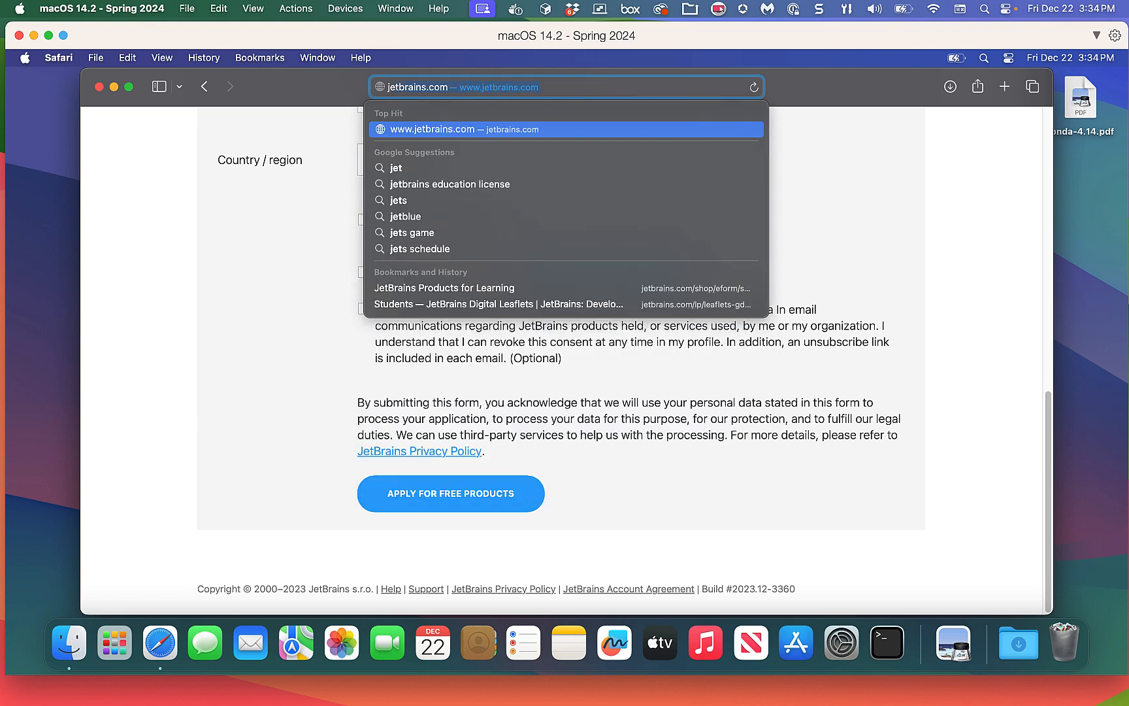
type("bt")
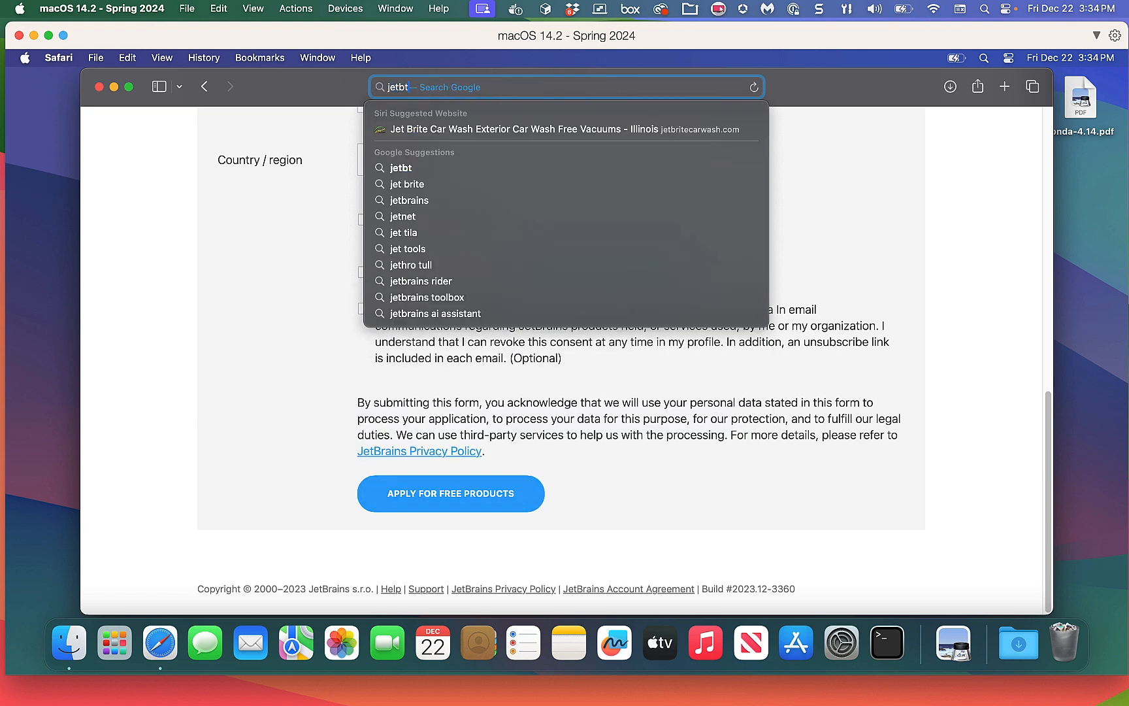
key("BackSpace")
type("rains.com")
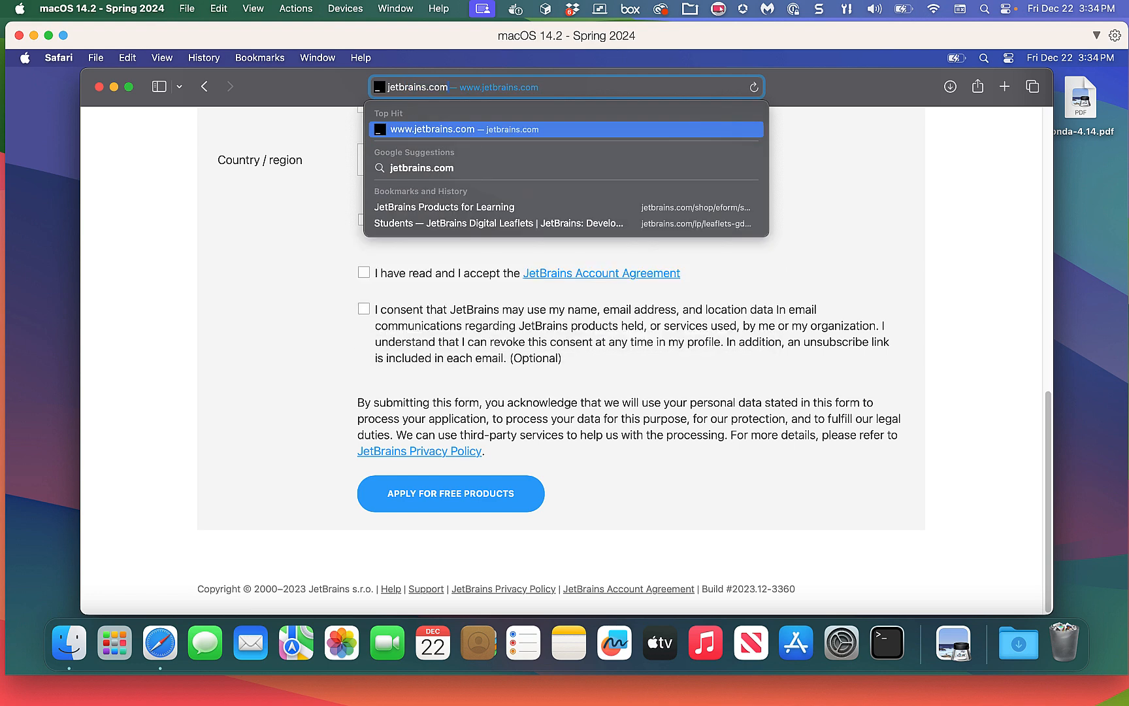
key("Return")
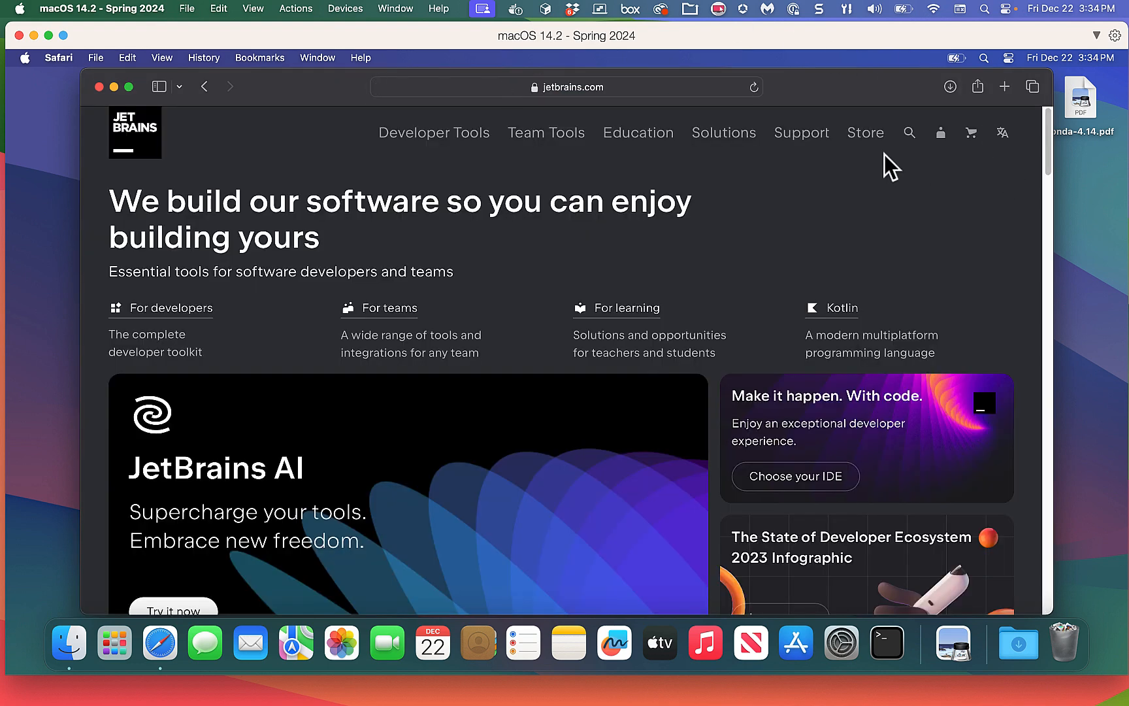
left_click(941, 134)
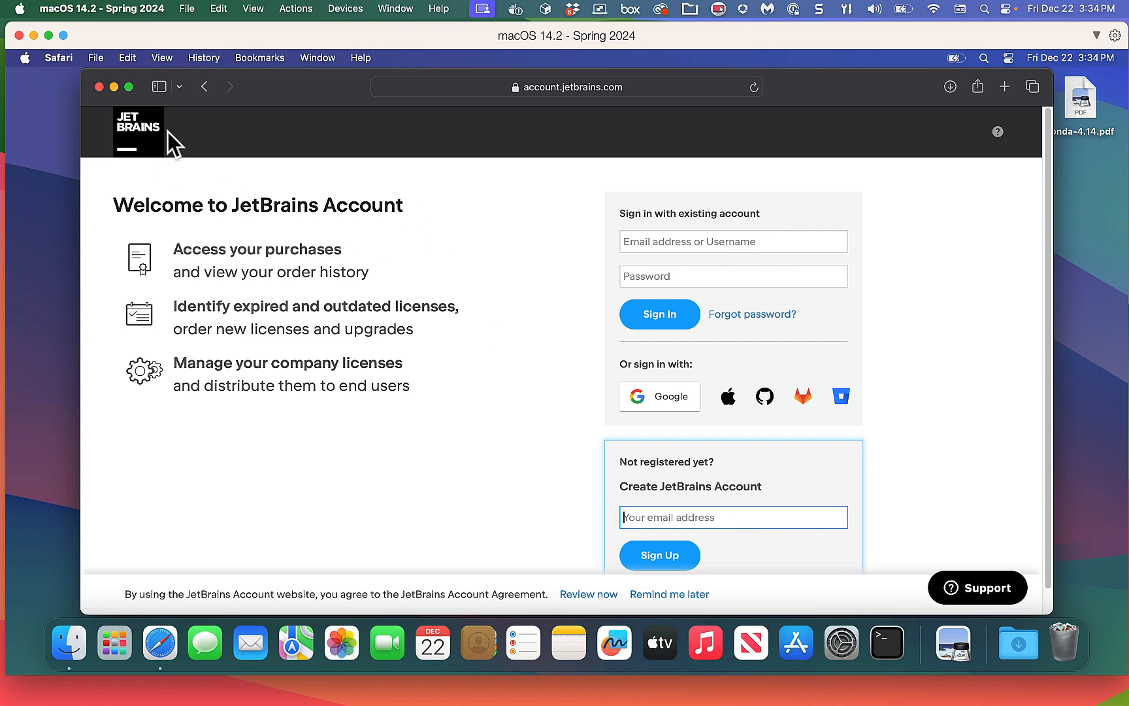
Widen Safari, enter the account email in the sign-in form, and call up 1Password for the password.
left_click_drag(86, 74, 41, 72)
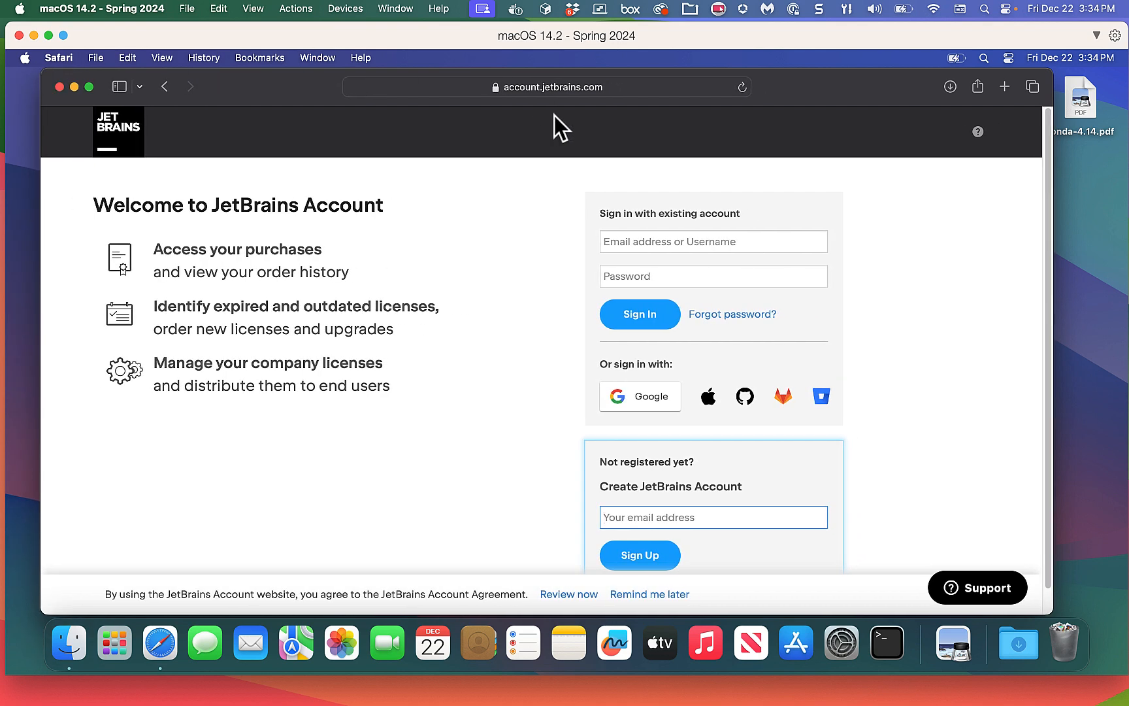
left_click(716, 238)
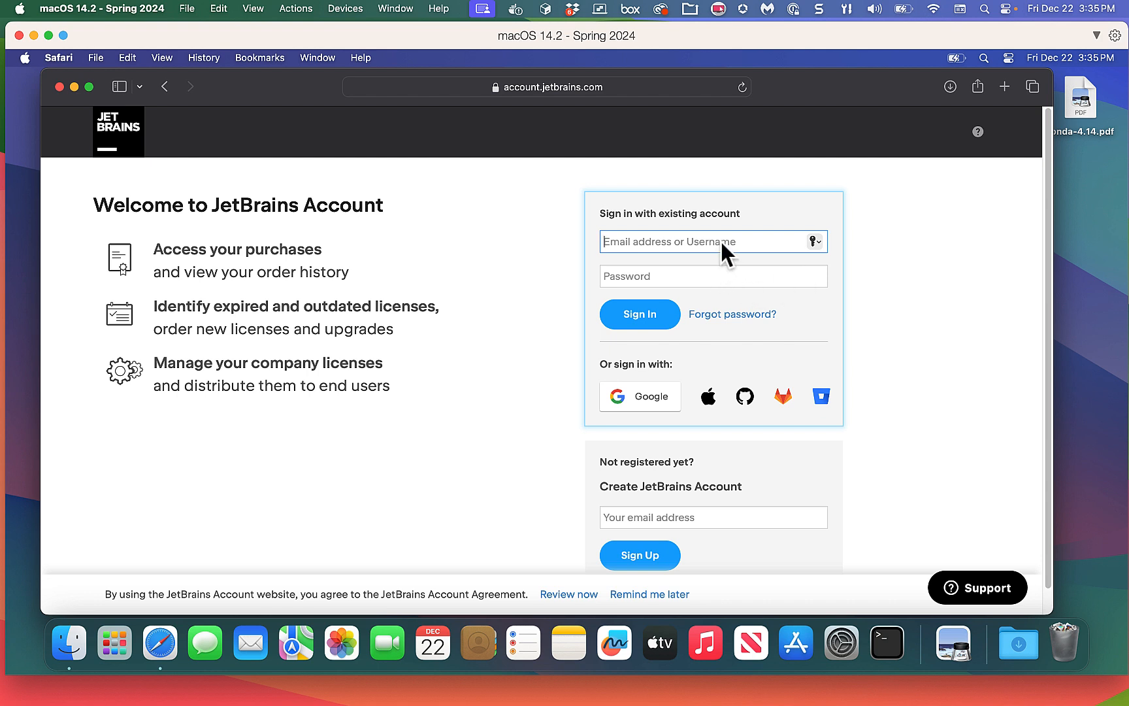
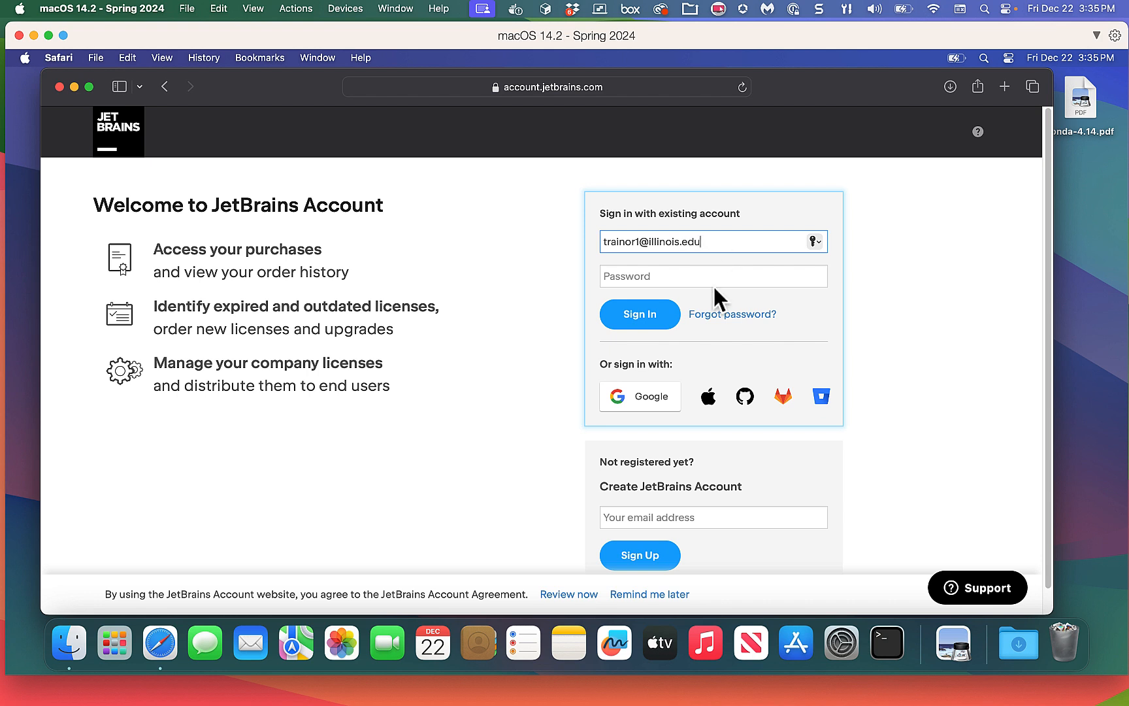
left_click(691, 271)
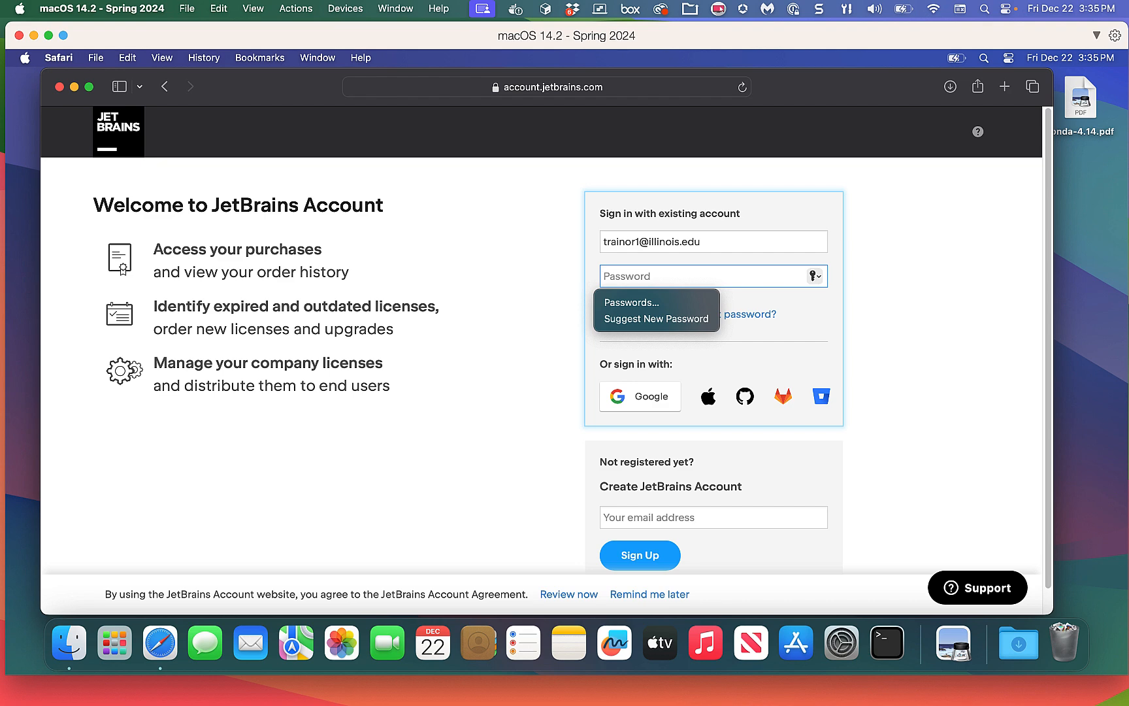
key("super+Tab")
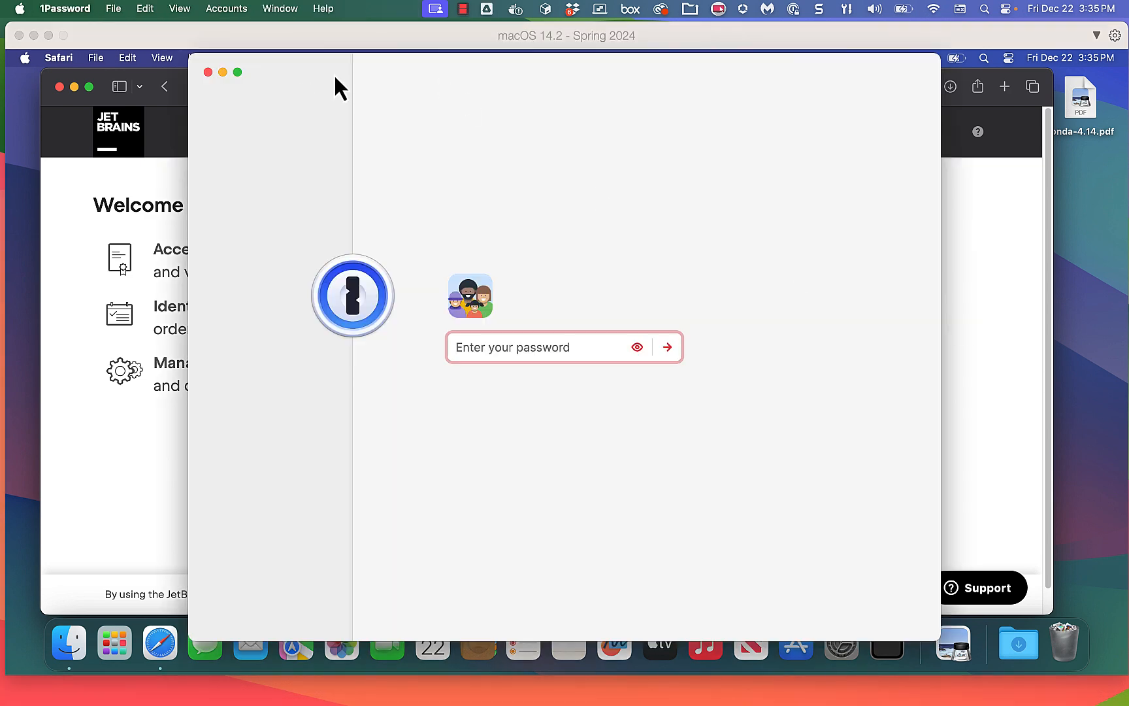
Move the 1Password unlock window aside and return to the JetBrains Password field.
left_click_drag(328, 80, 1128, 147)
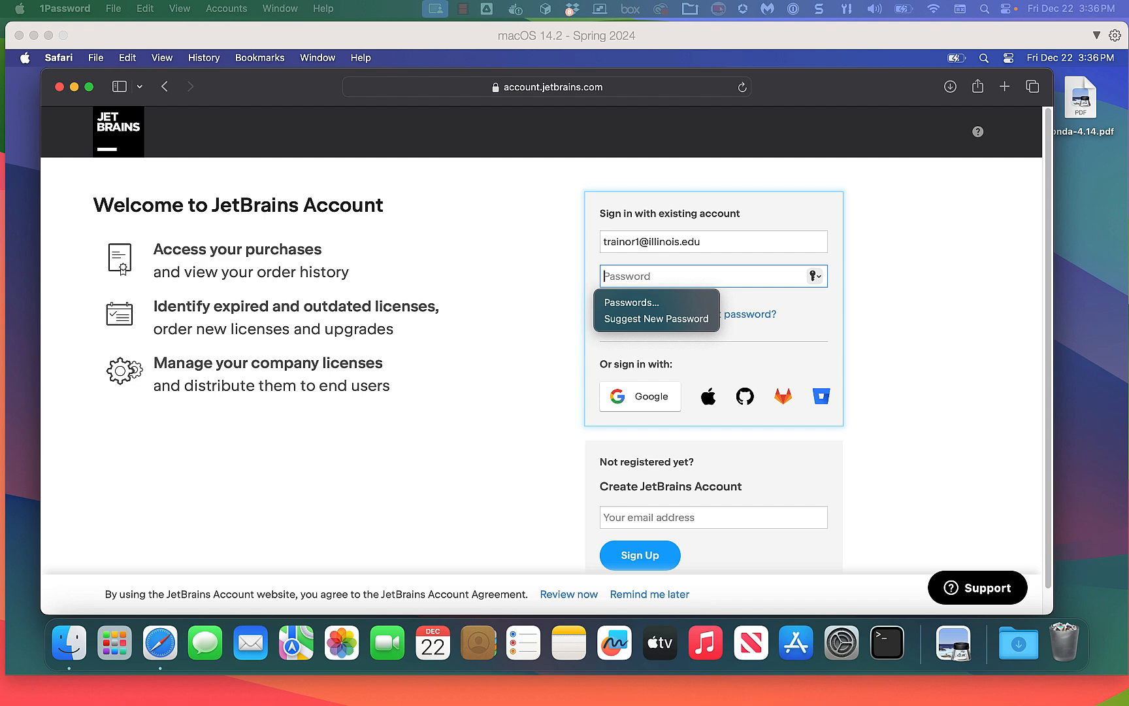
left_click(614, 278)
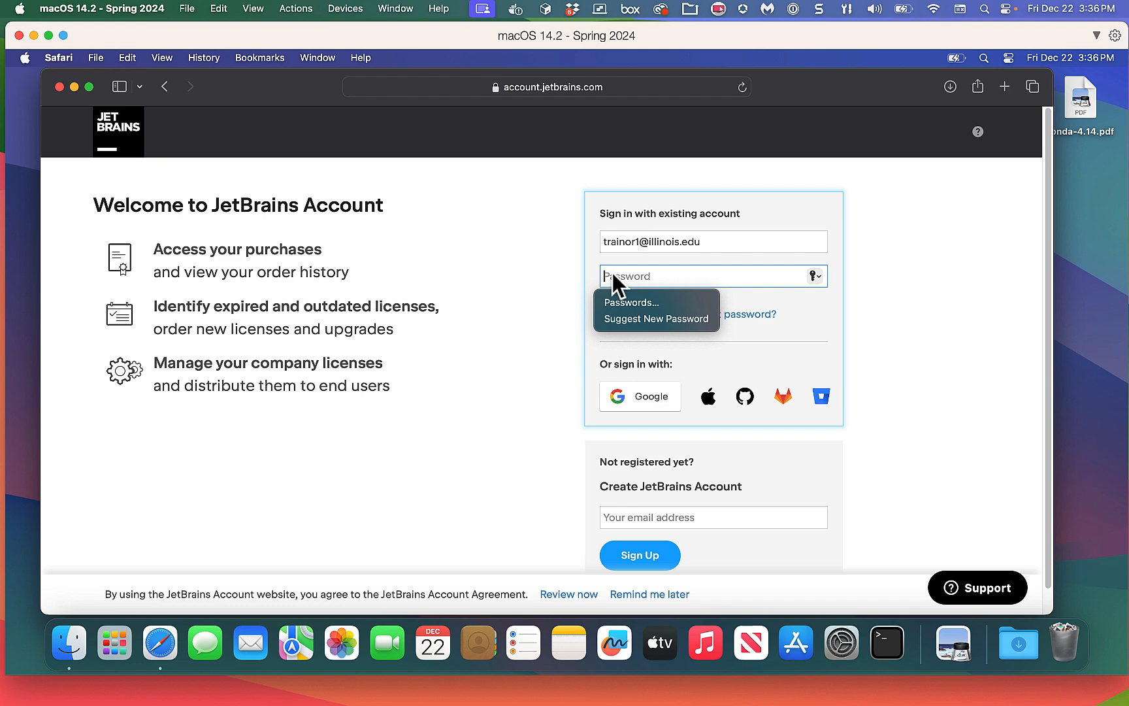
Sign in to JetBrains Account with the saved password and select the Product Pack for Students license ID.
key("super+v")
left_click(620, 317)
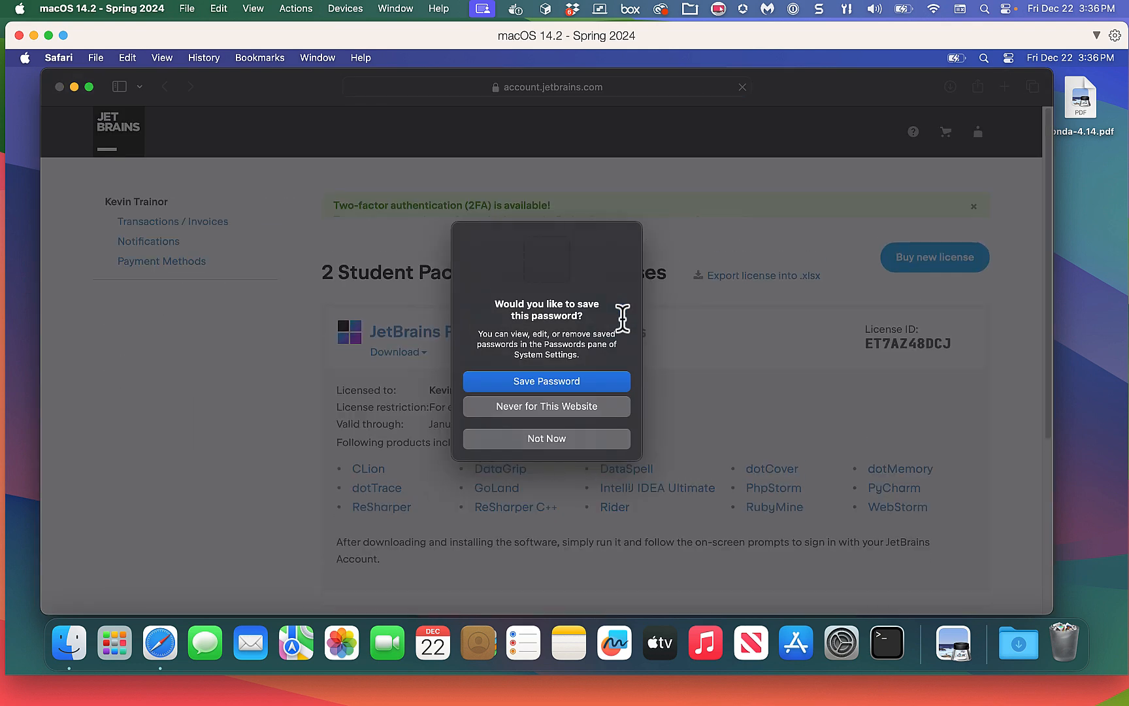
left_click(539, 437)
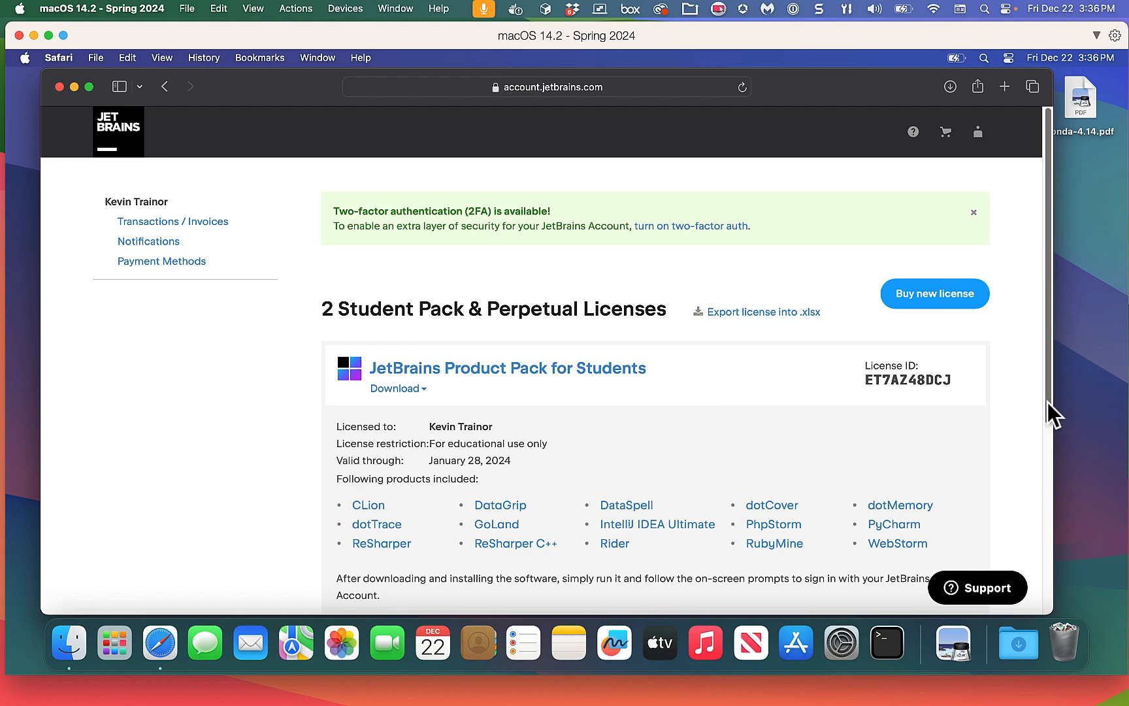
mouse_move(1049, 405)
left_mouse_down()
mouse_move(1055, 444)
mouse_move(1042, 542)
mouse_move(1024, 467)
mouse_move(1037, 422)
left_mouse_up()
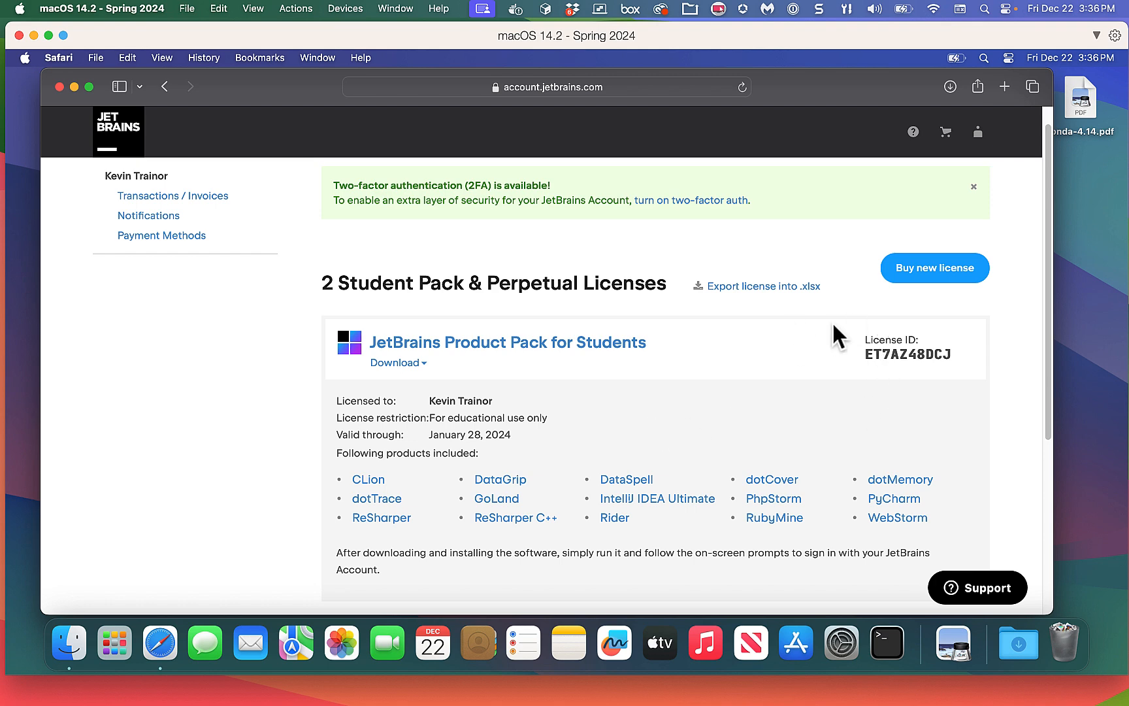
double_click(909, 356)
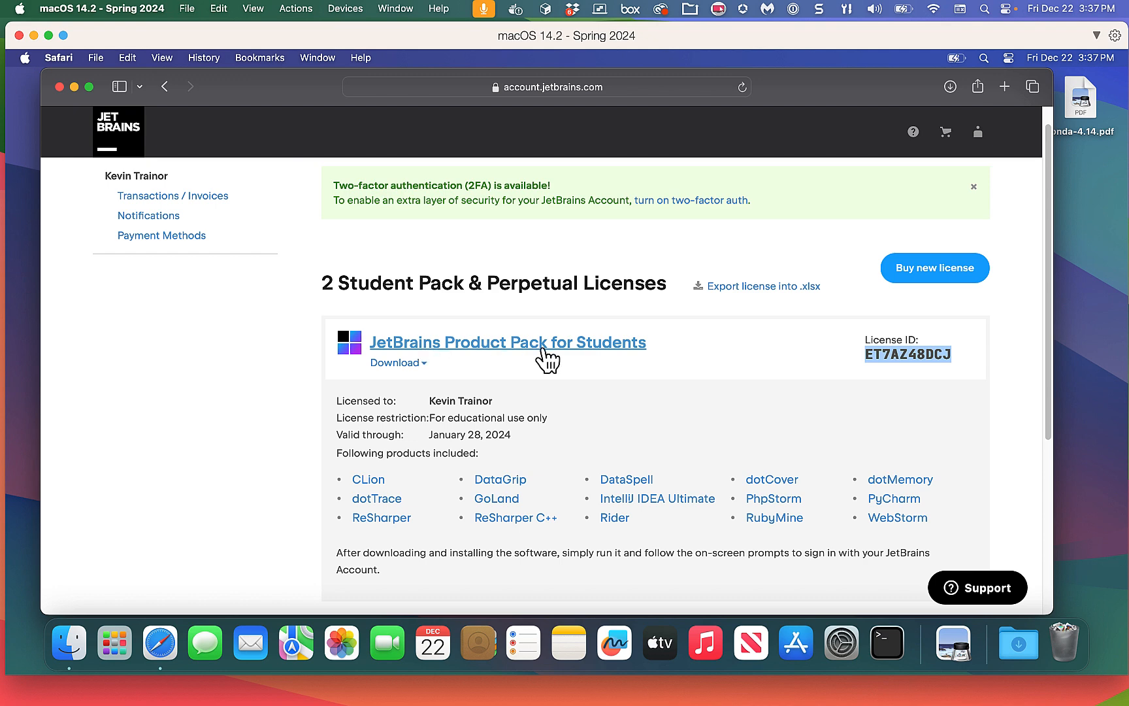
Open the Product Pack's Download list and go to the Toolbox App download page.
left_click(421, 365)
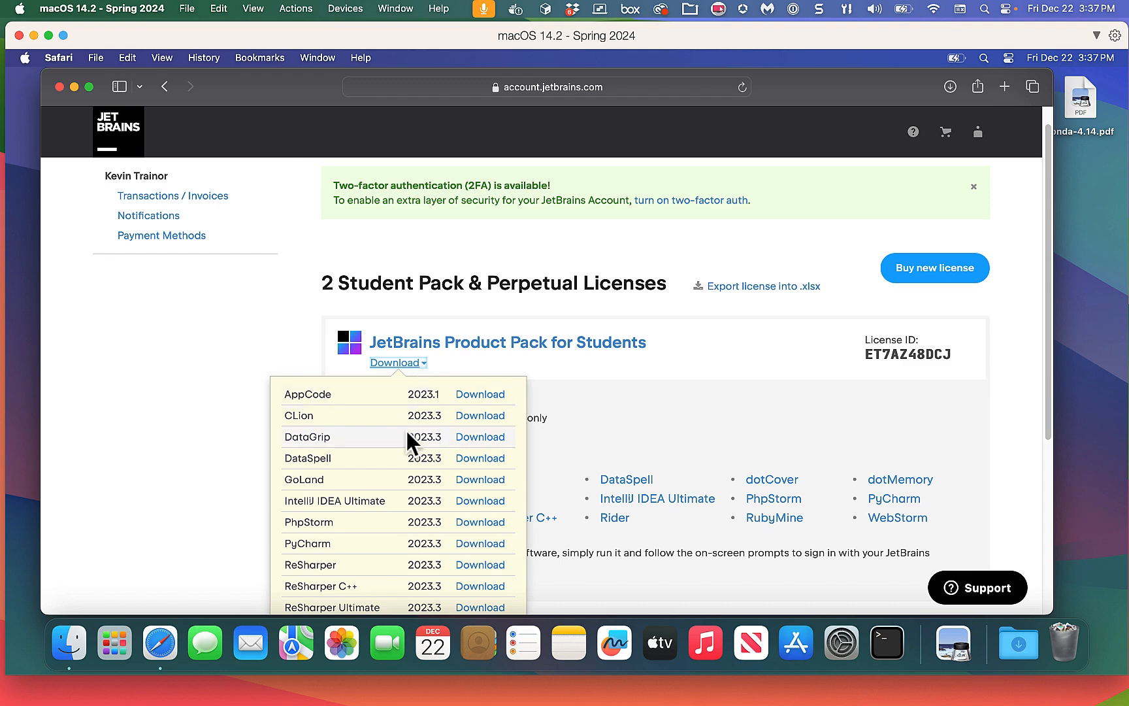
scroll(406, 428, "down", 2)
scroll(407, 429, "down", 5)
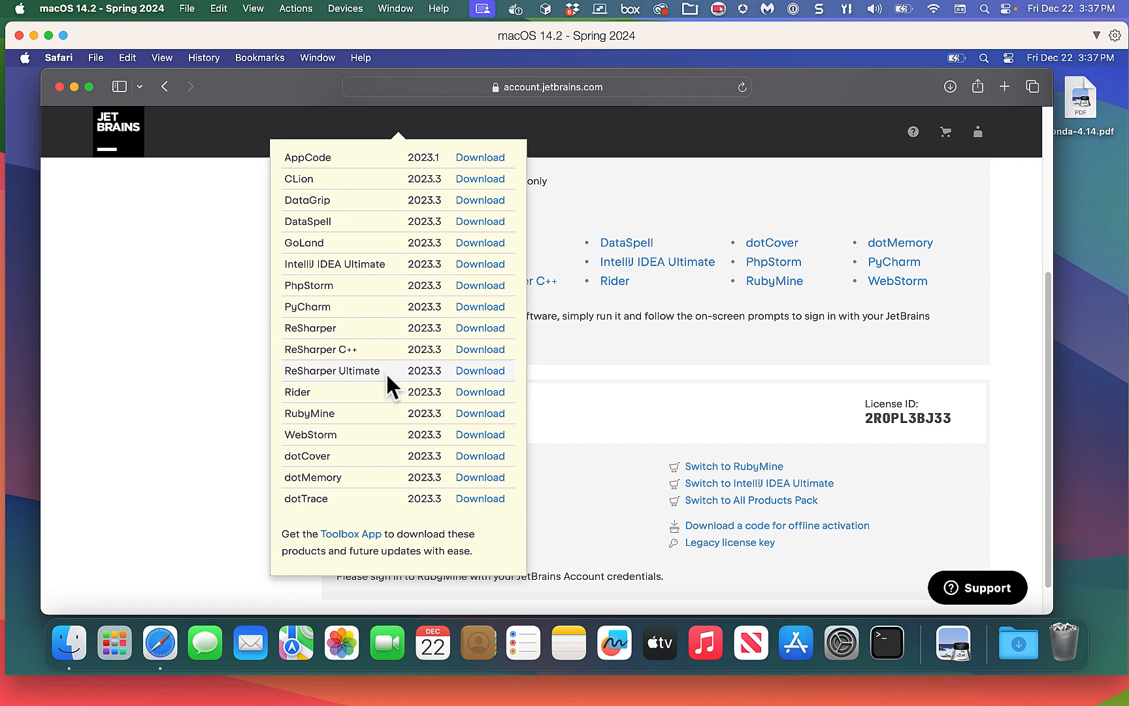
left_click(349, 534)
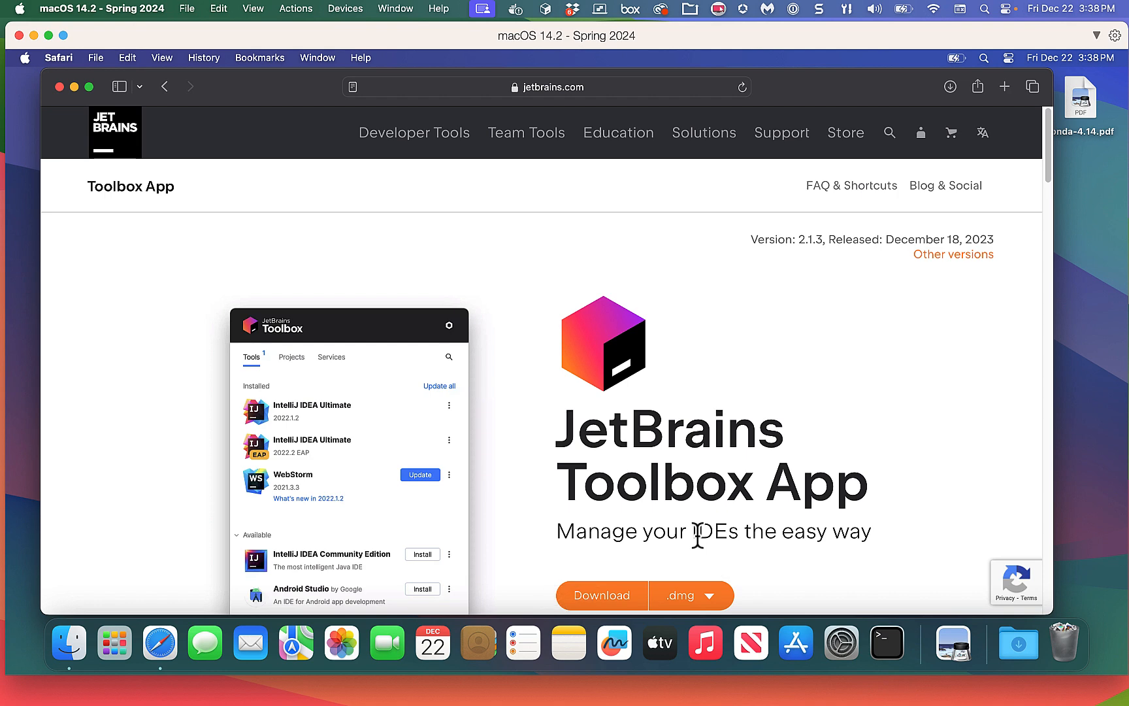
Download the Toolbox App .dmg, allowing jetbrains.com downloads, then minimize Safari.
left_click(618, 599)
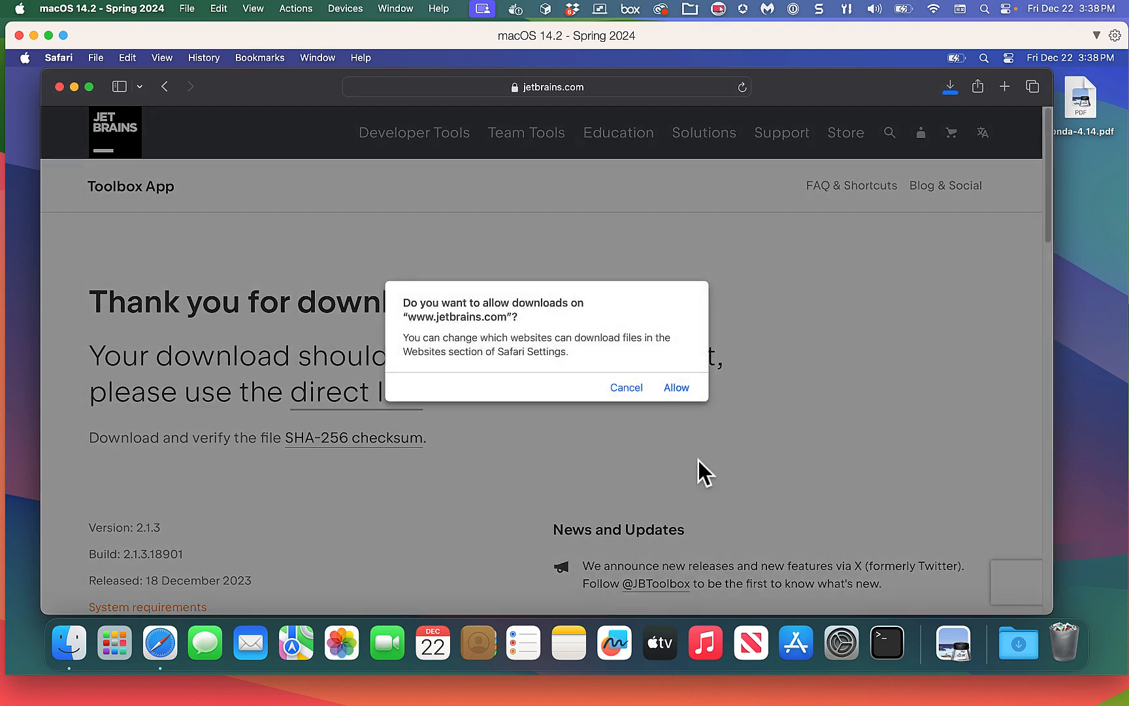
left_click(676, 388)
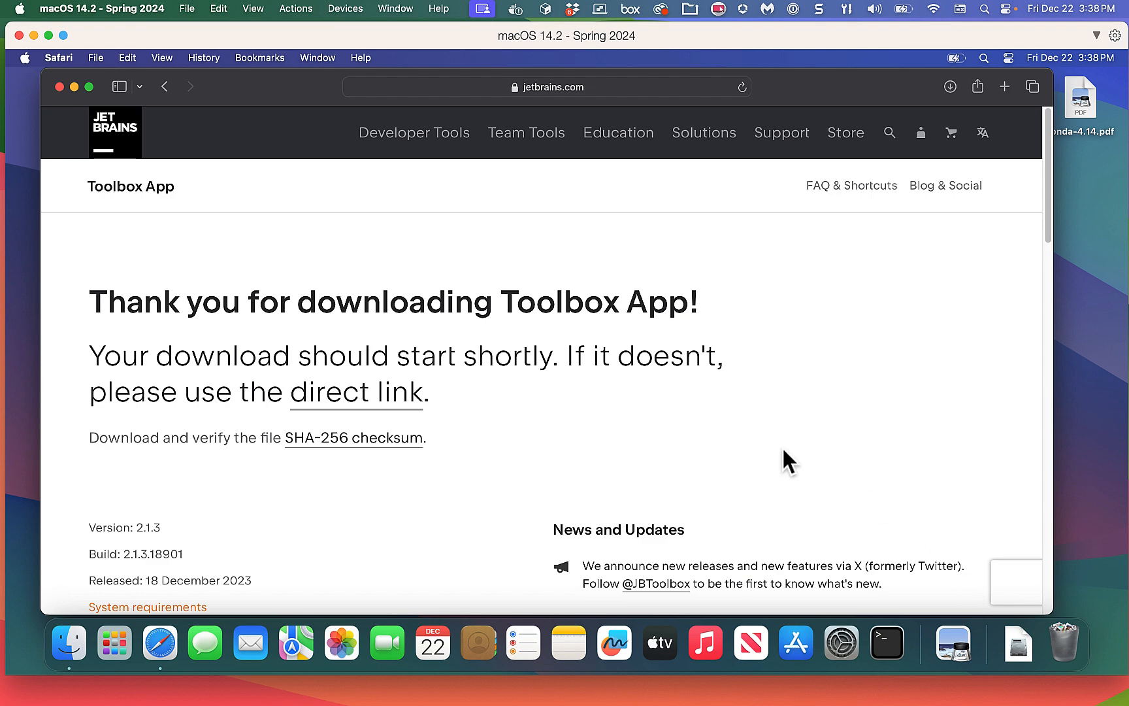
left_click(75, 87)
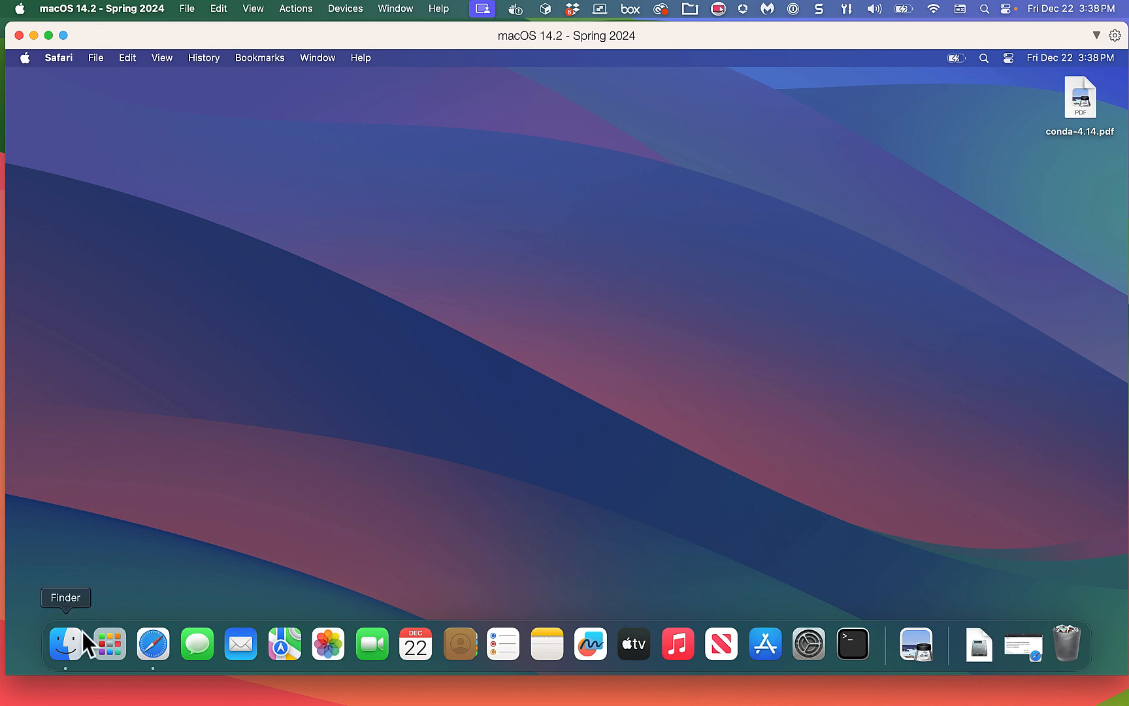
Mount jetbrains-toolbox-2.1.3.18901.dmg from the Downloads folder in an enlarged Finder window.
left_click(56, 644)
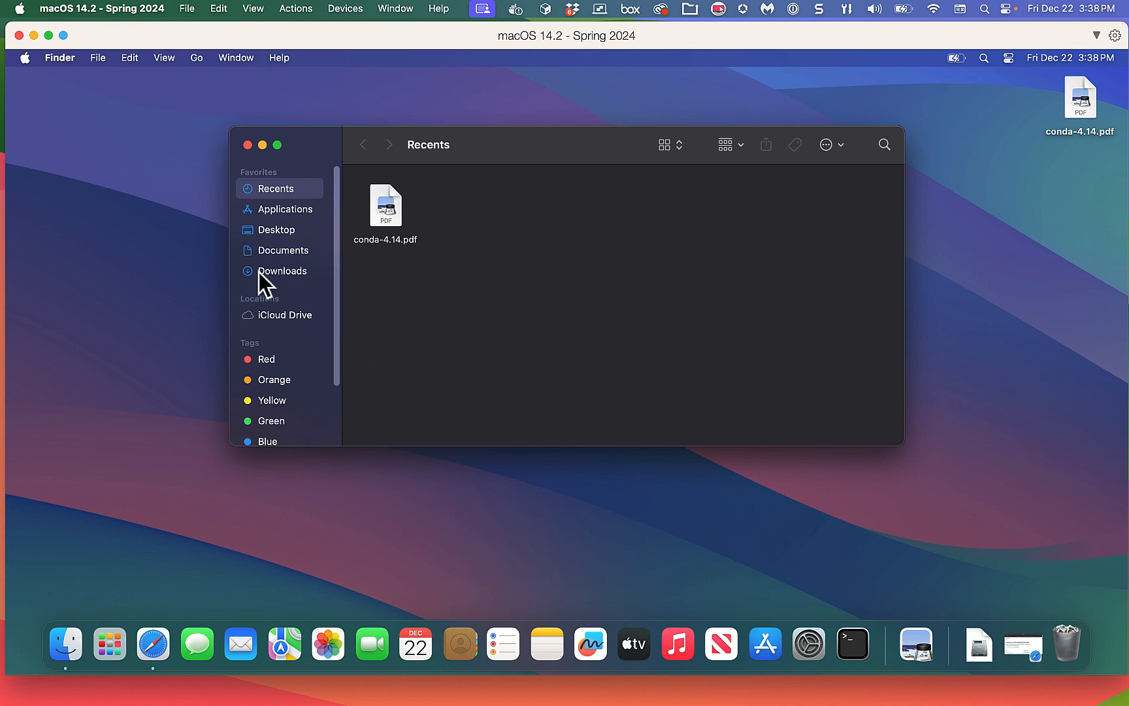
left_click(261, 270)
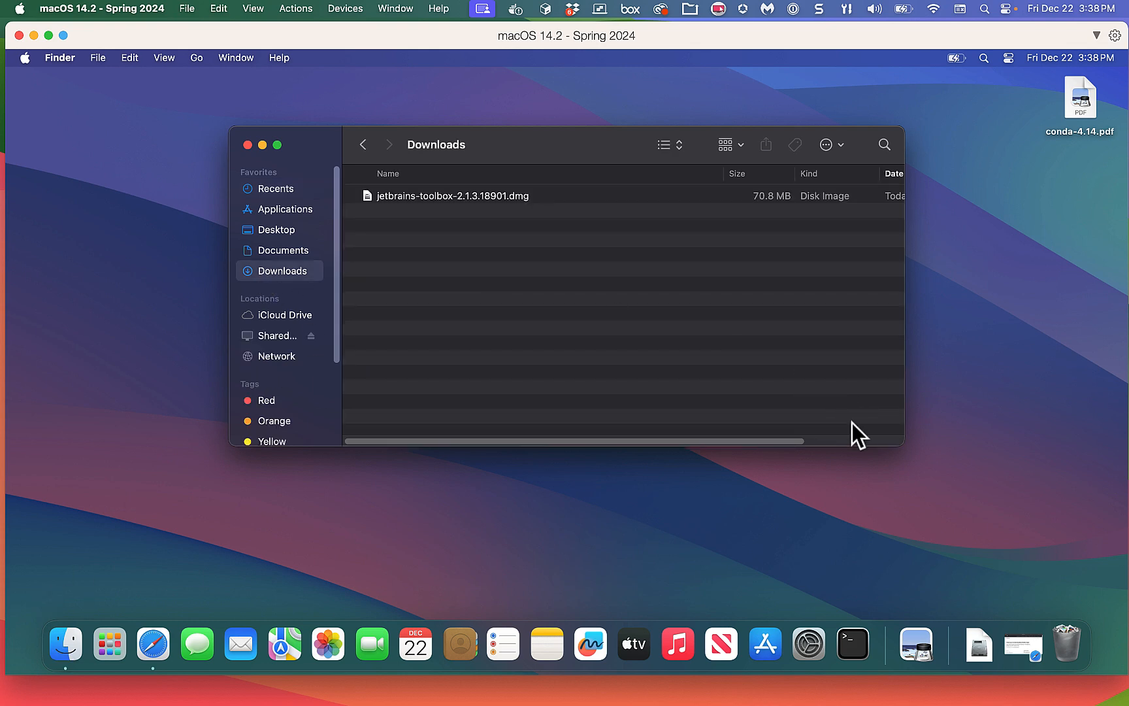
left_click_drag(903, 448, 979, 553)
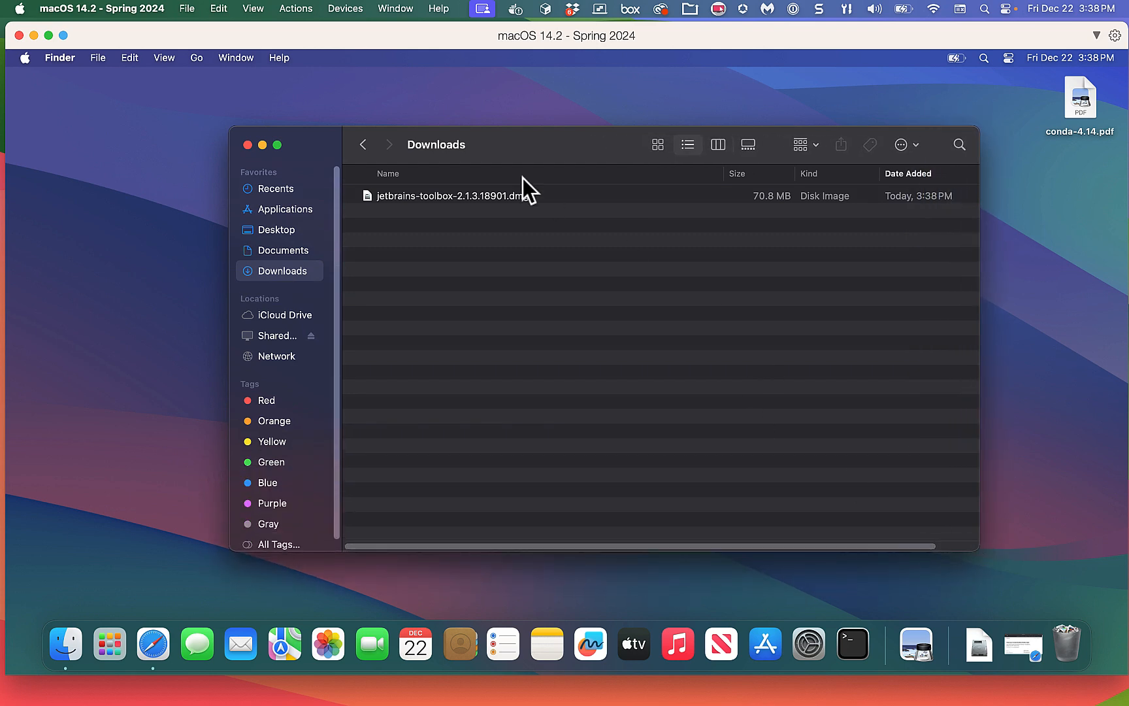
left_click(547, 196)
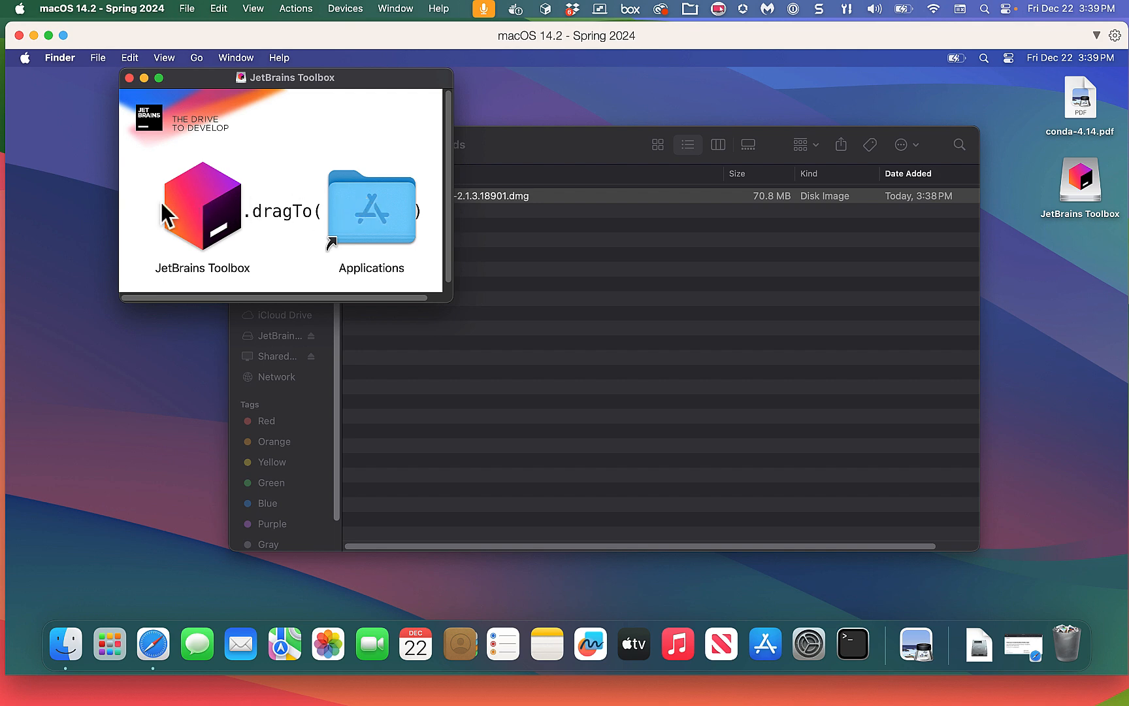
Copy JetBrains Toolbox into Applications and move the installer window to the lower right.
left_click_drag(194, 202, 366, 201)
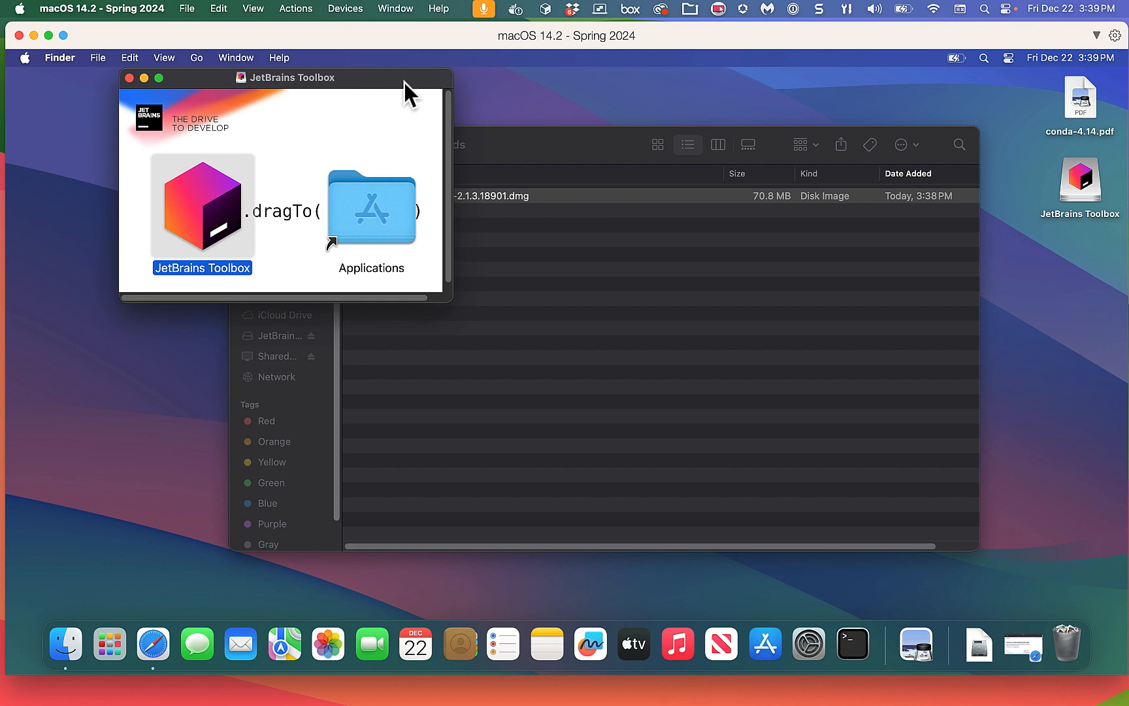
left_click_drag(404, 81, 1006, 371)
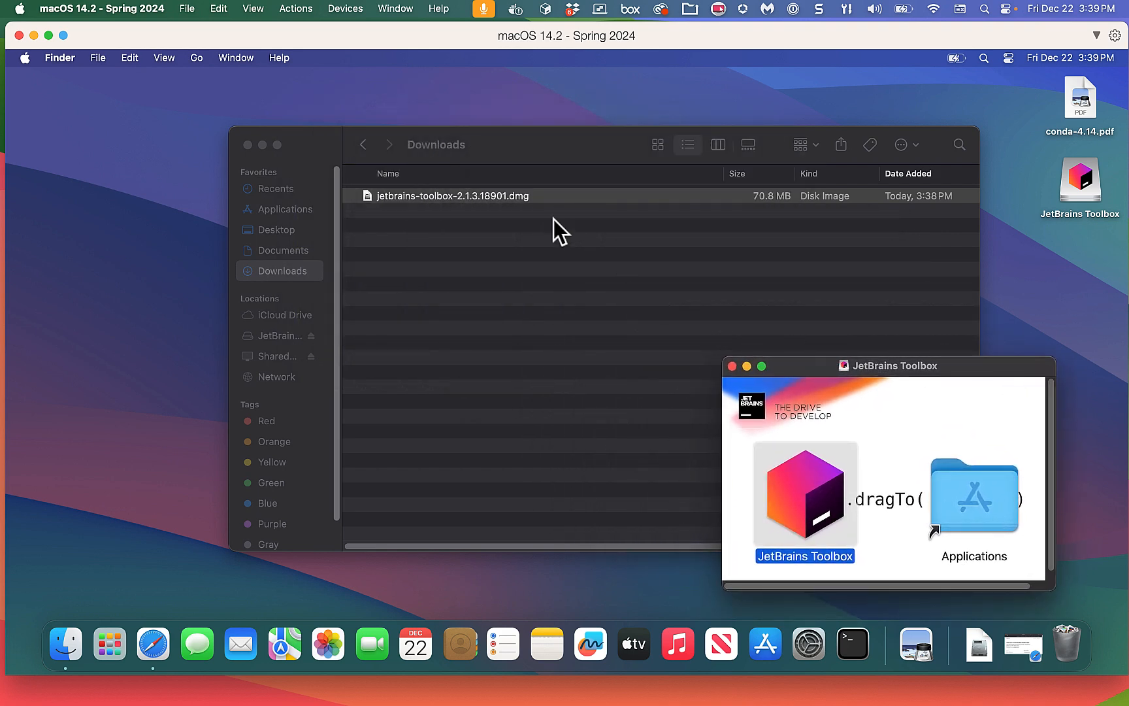
Show the Applications folder, close the Toolbox installer window, and open JetBrains Toolbox.
left_click(282, 211)
left_click(281, 211)
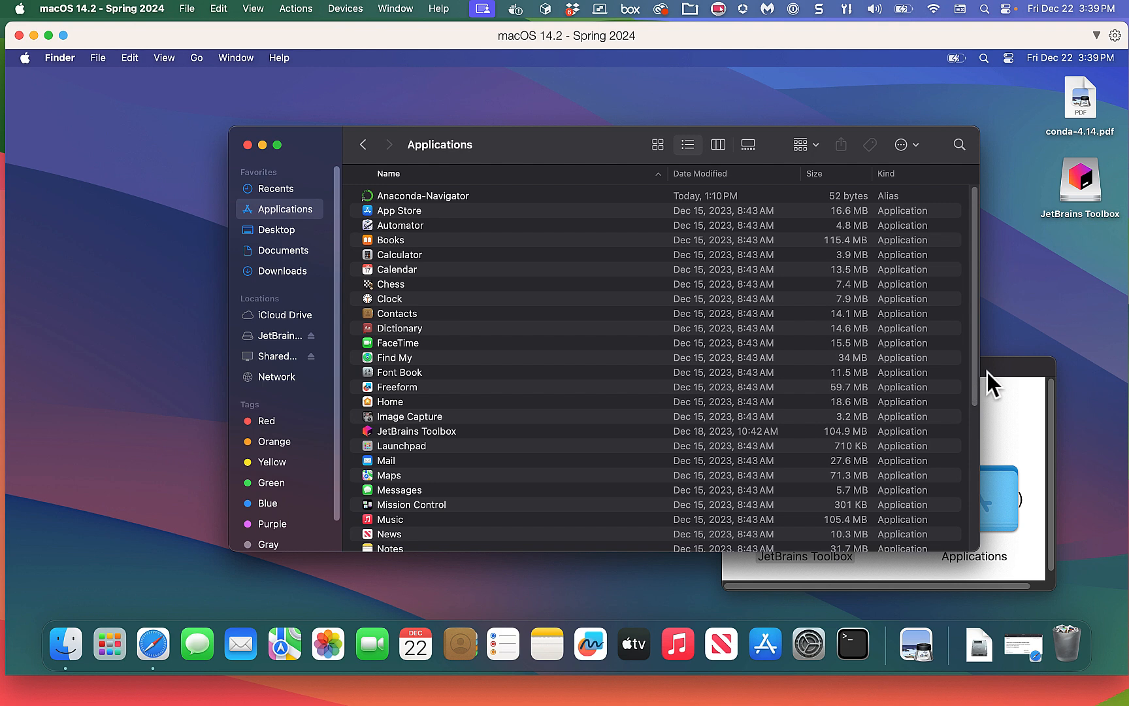
left_click(1018, 370)
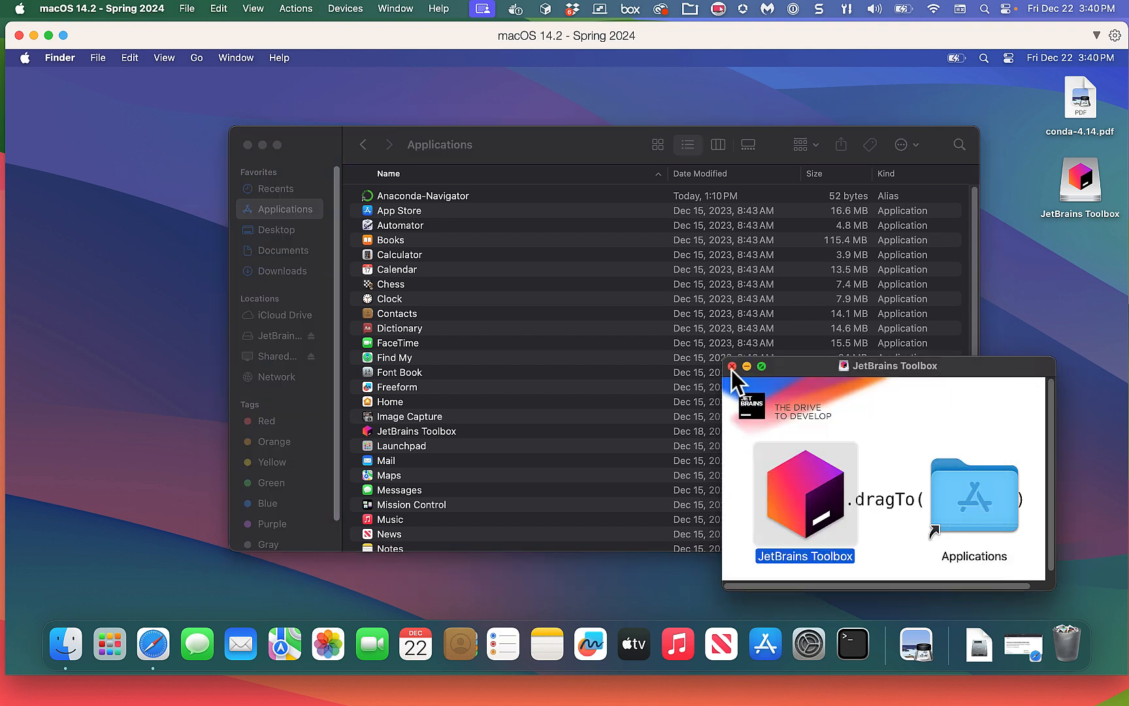
left_click(732, 366)
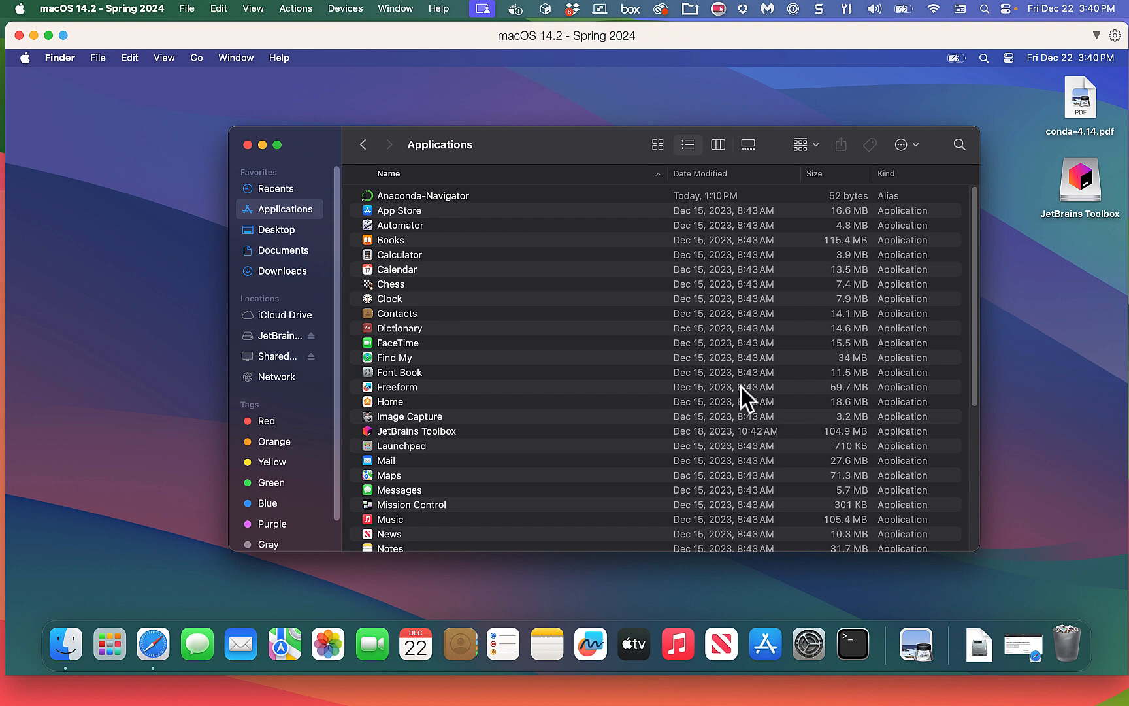
left_click(476, 432)
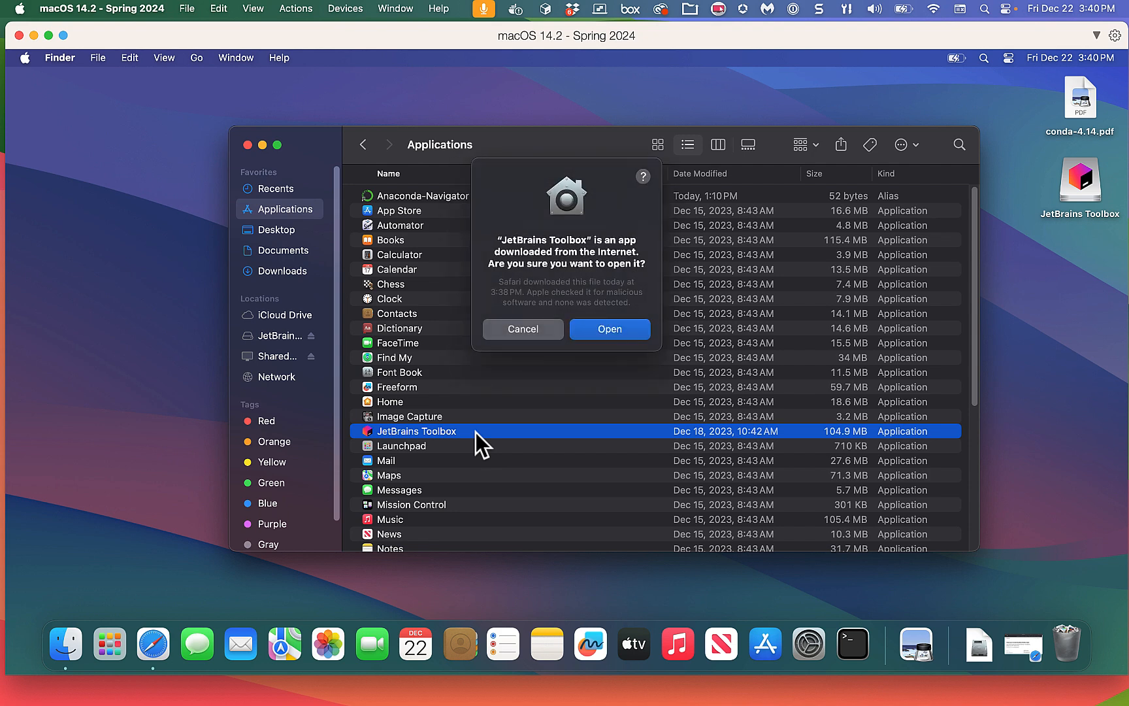
Confirm opening Toolbox, accept its license agreement, choose the Dark theme, and complete setup.
left_click(602, 330)
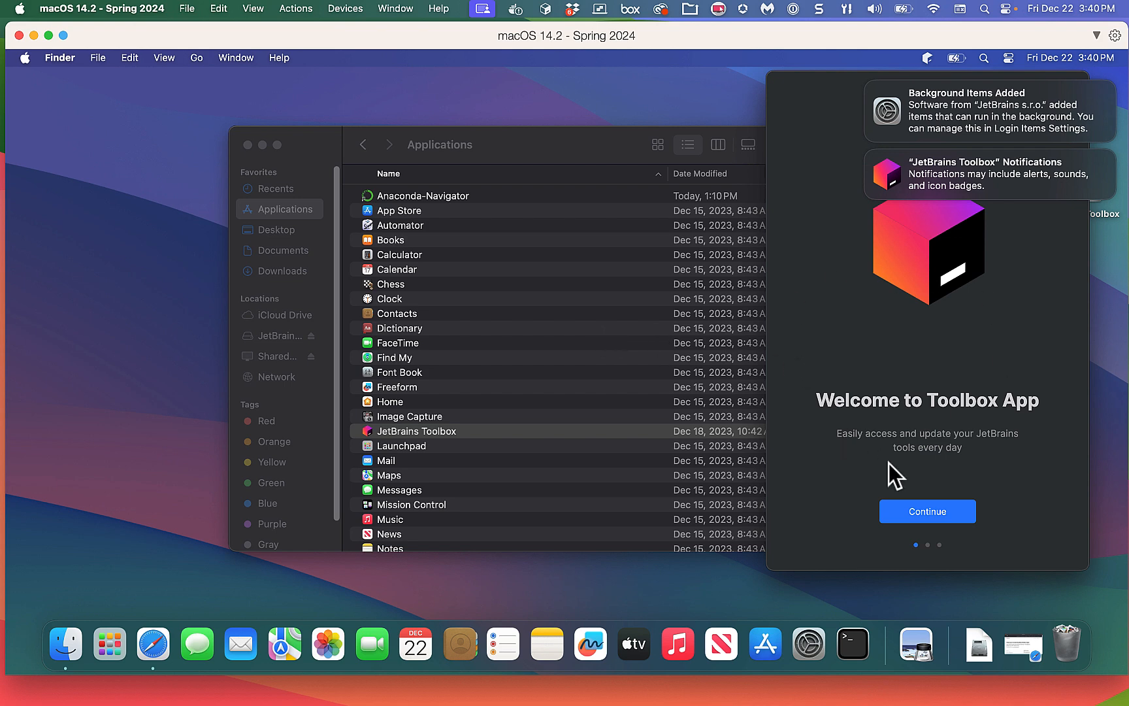
left_click(932, 518)
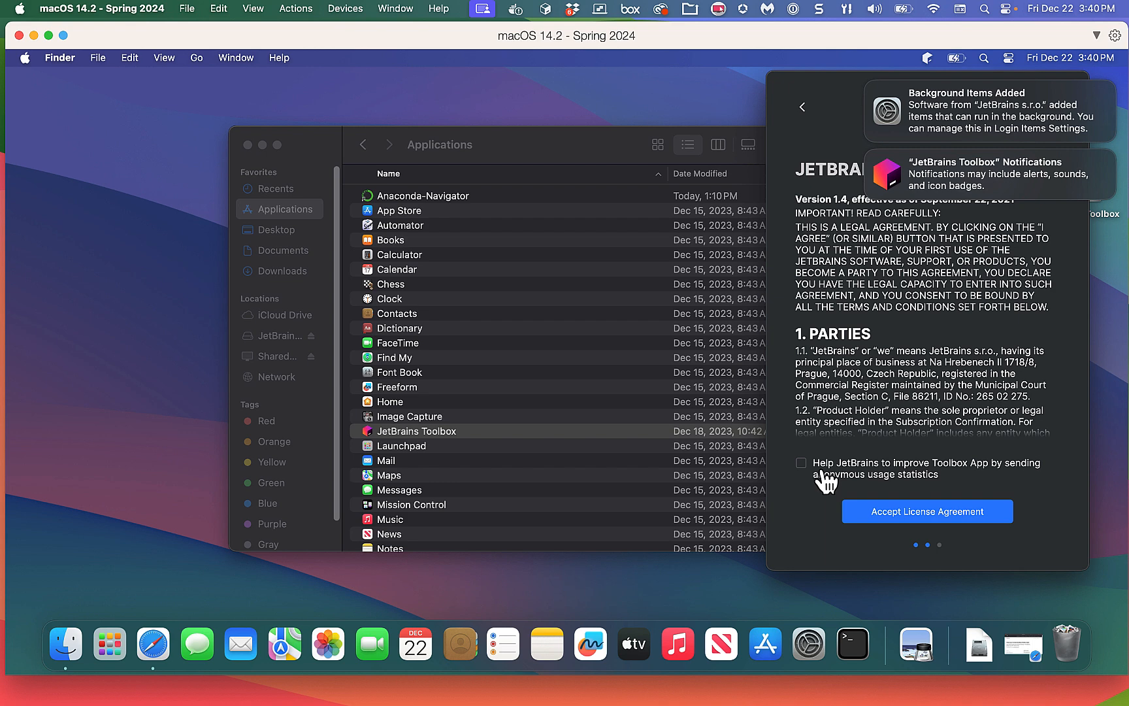
left_click(879, 516)
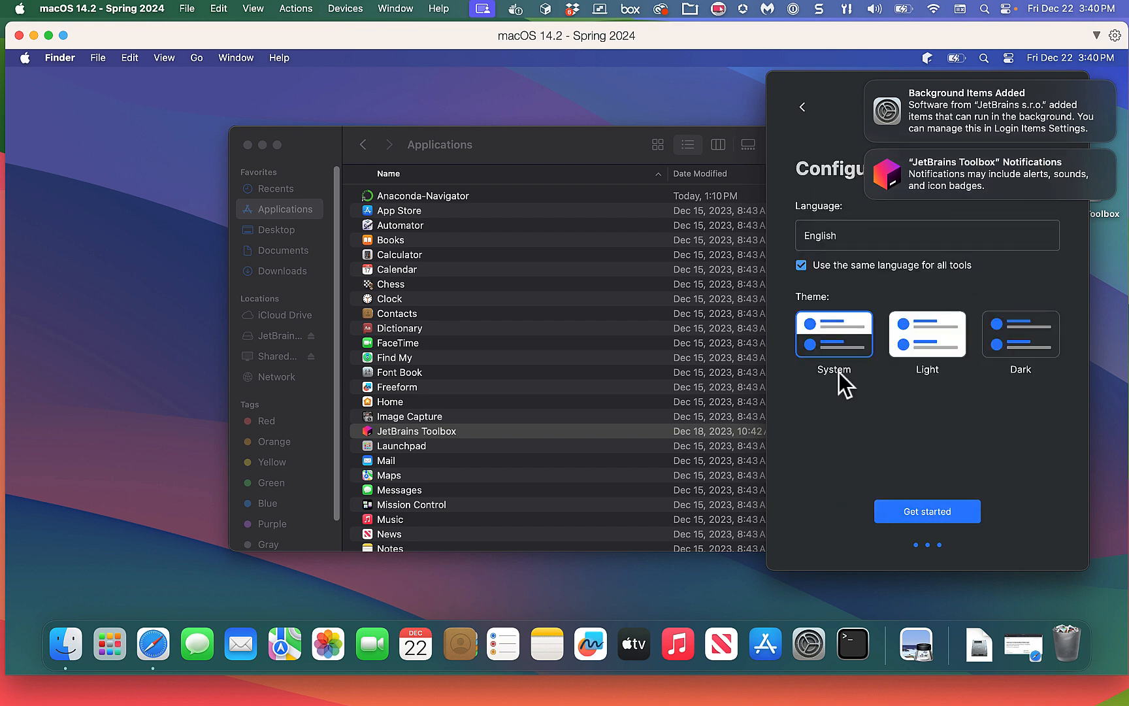
left_click(1026, 340)
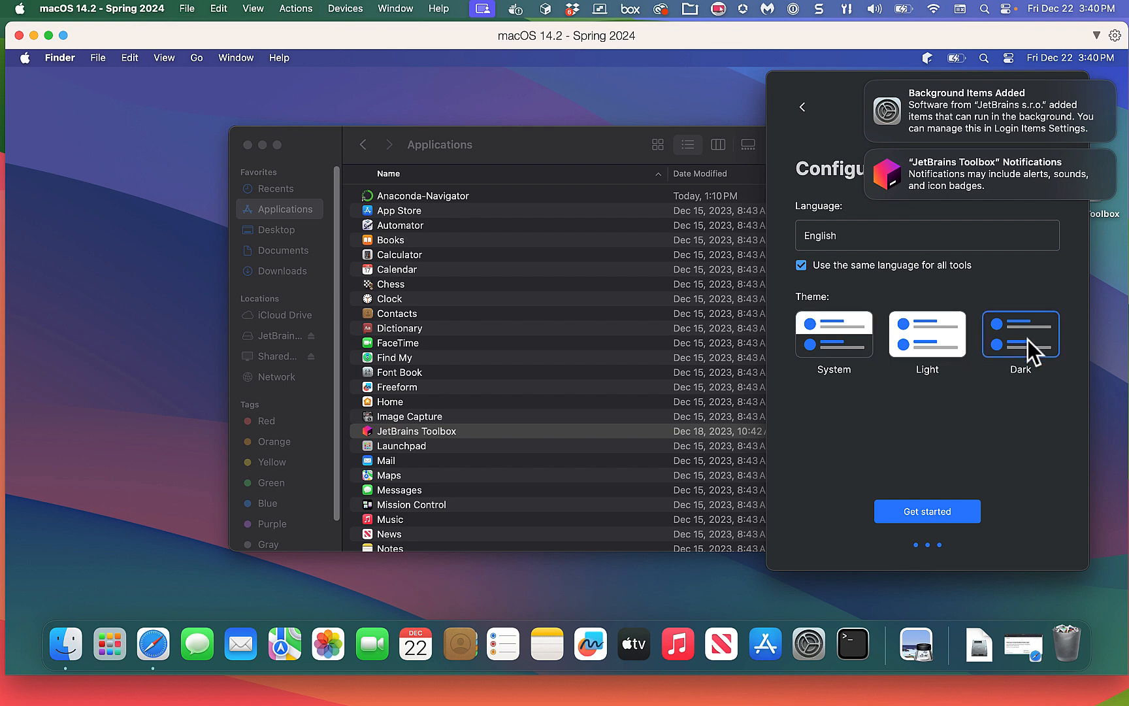
left_click(927, 512)
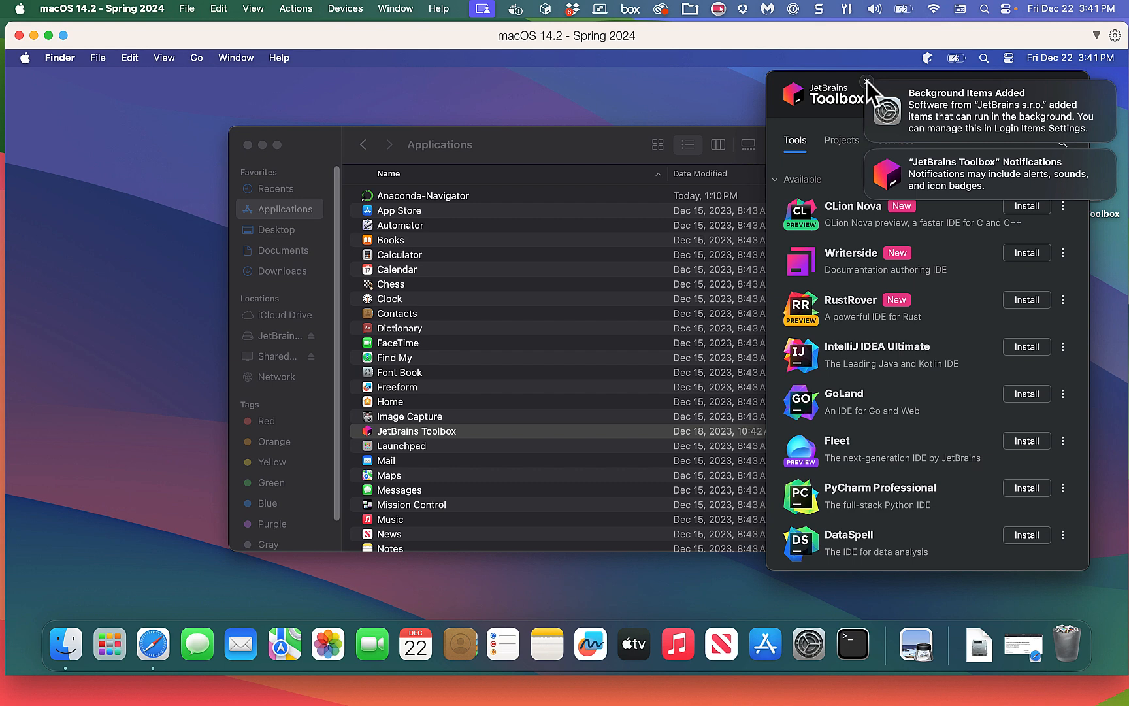
Dismiss the background-items and Toolbox notification banners, then reopen the Toolbox panel from the menu bar.
left_click(867, 81)
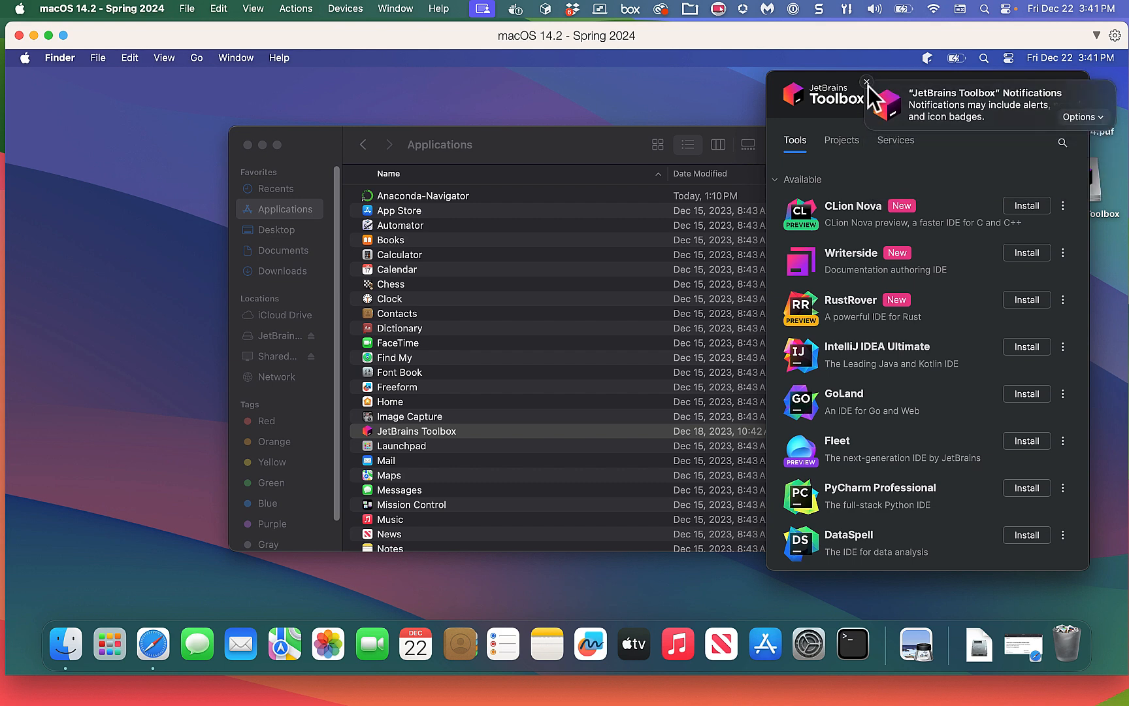
left_click(867, 82)
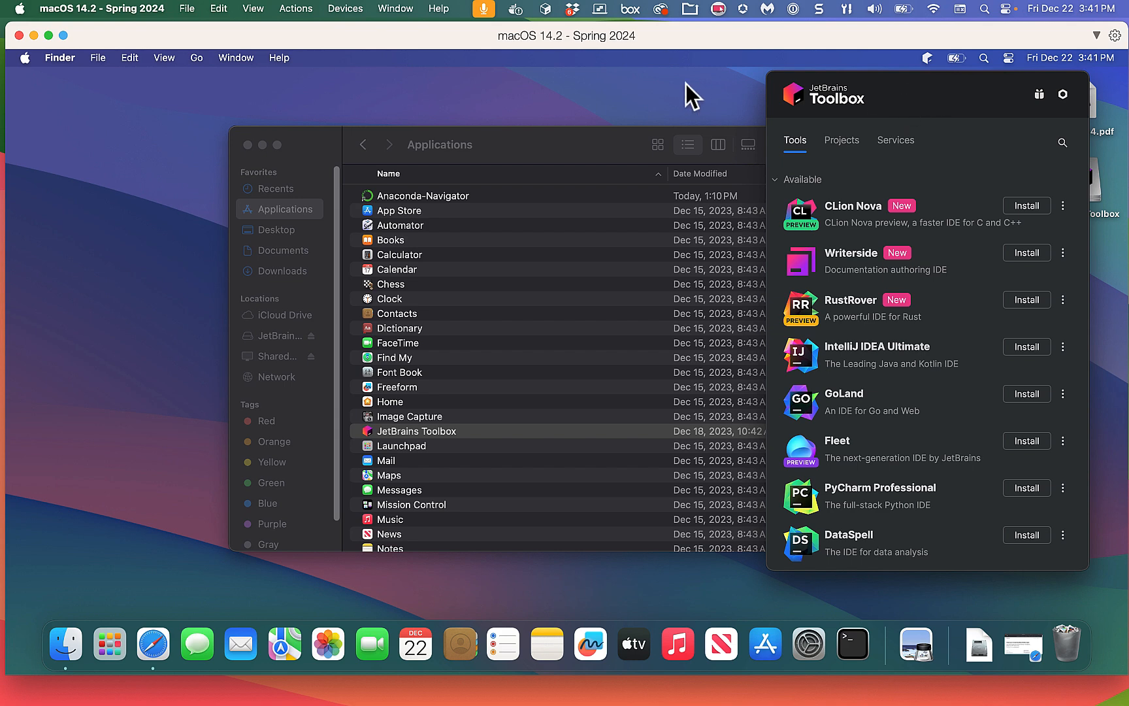
left_click(642, 94)
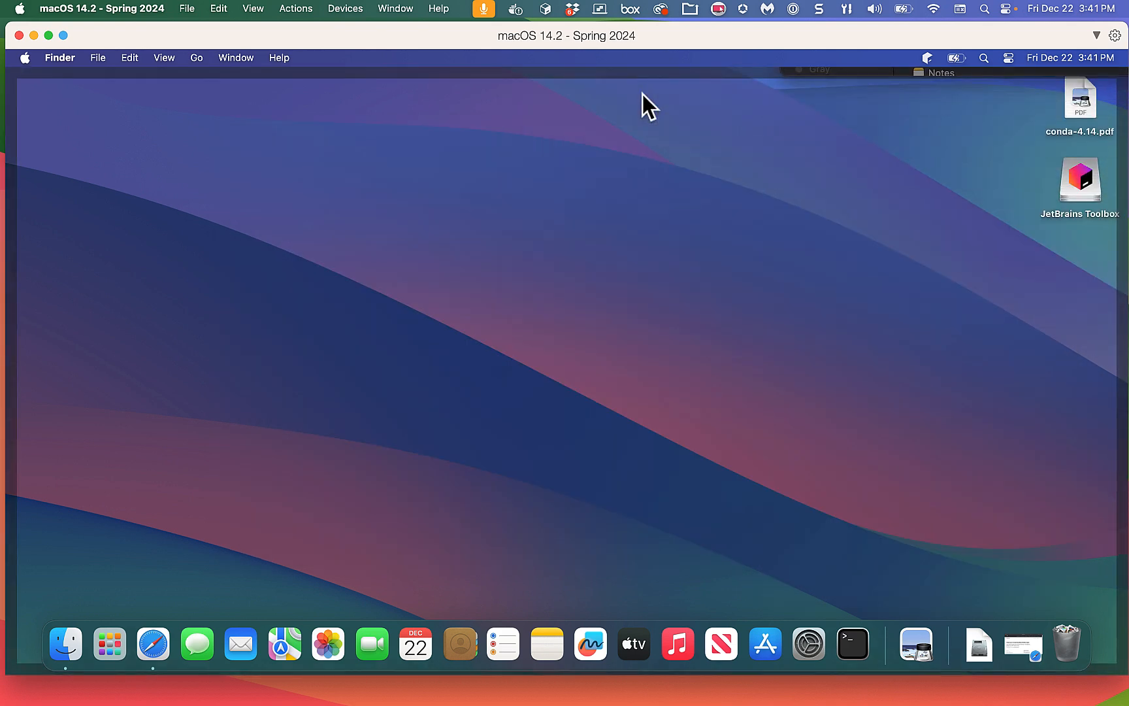
left_click(654, 115)
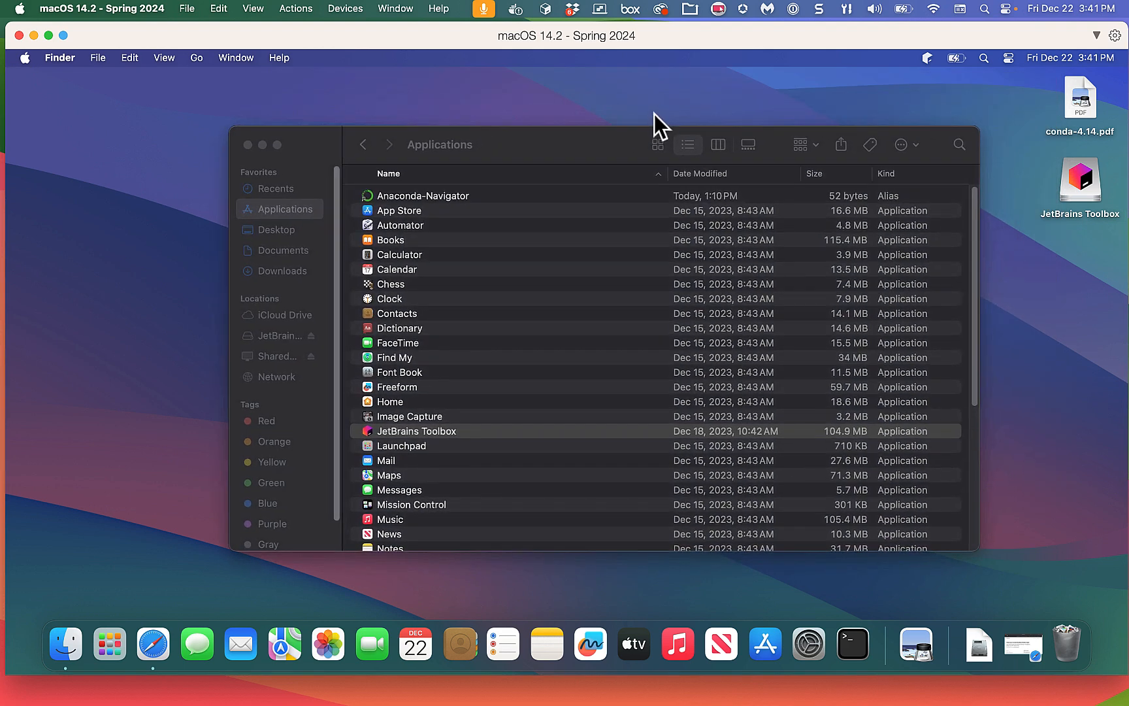
left_click(927, 59)
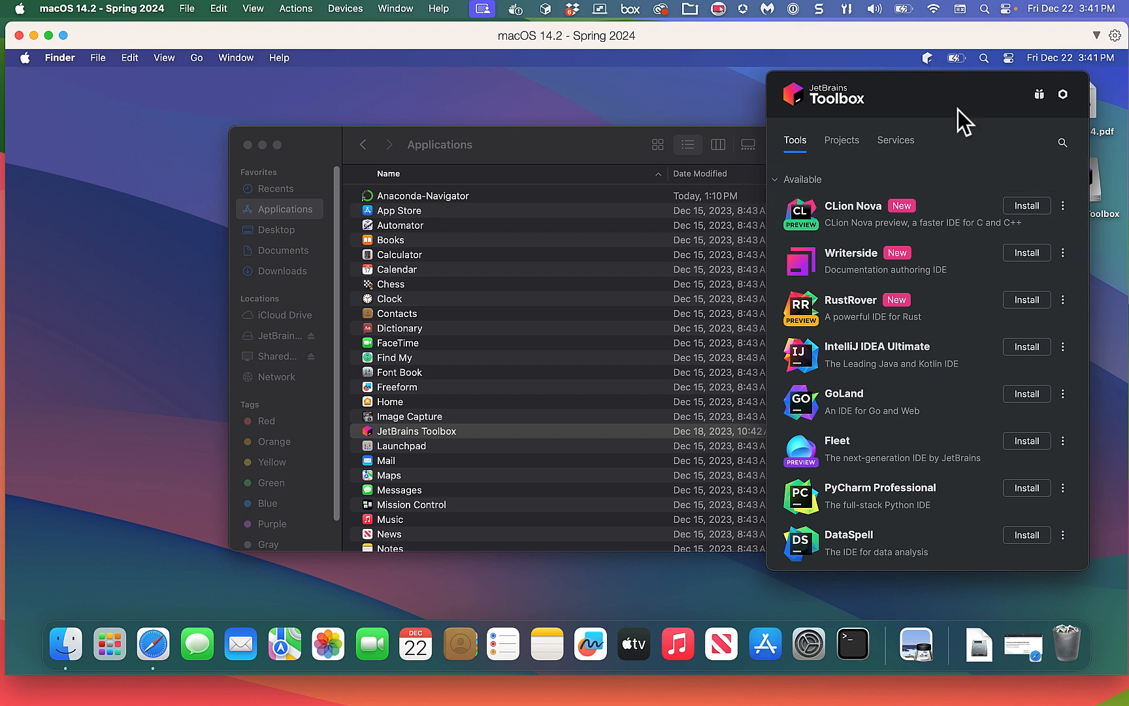
left_click(997, 585)
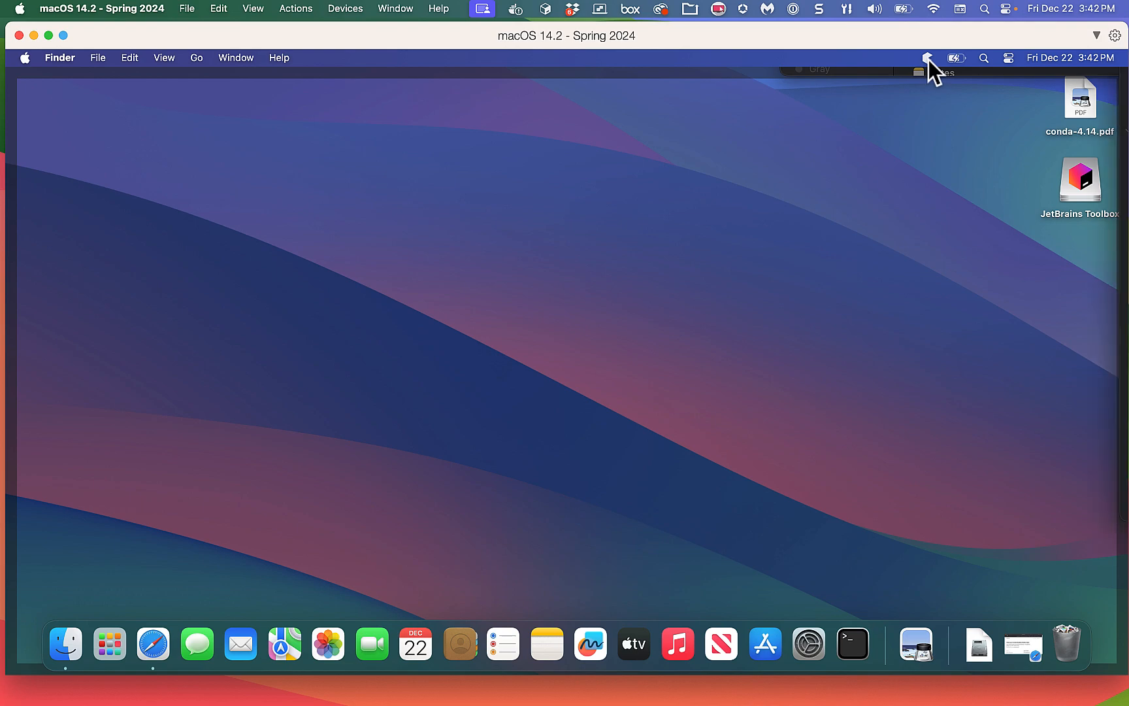
left_click(883, 73)
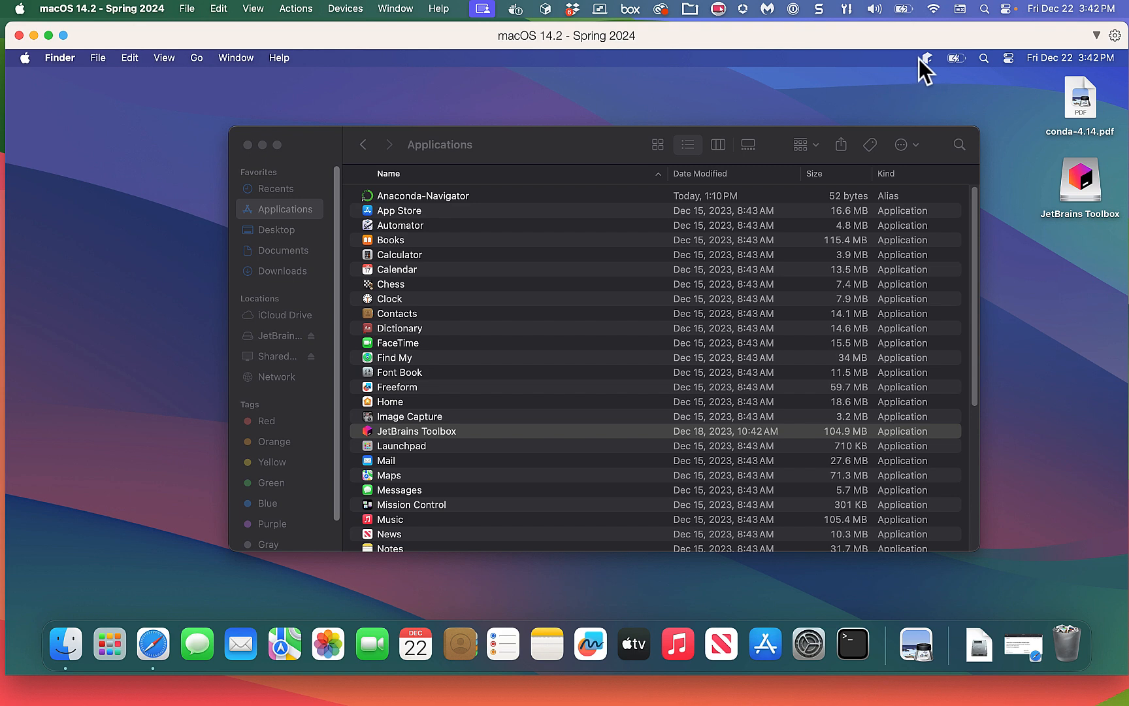
left_click(931, 56)
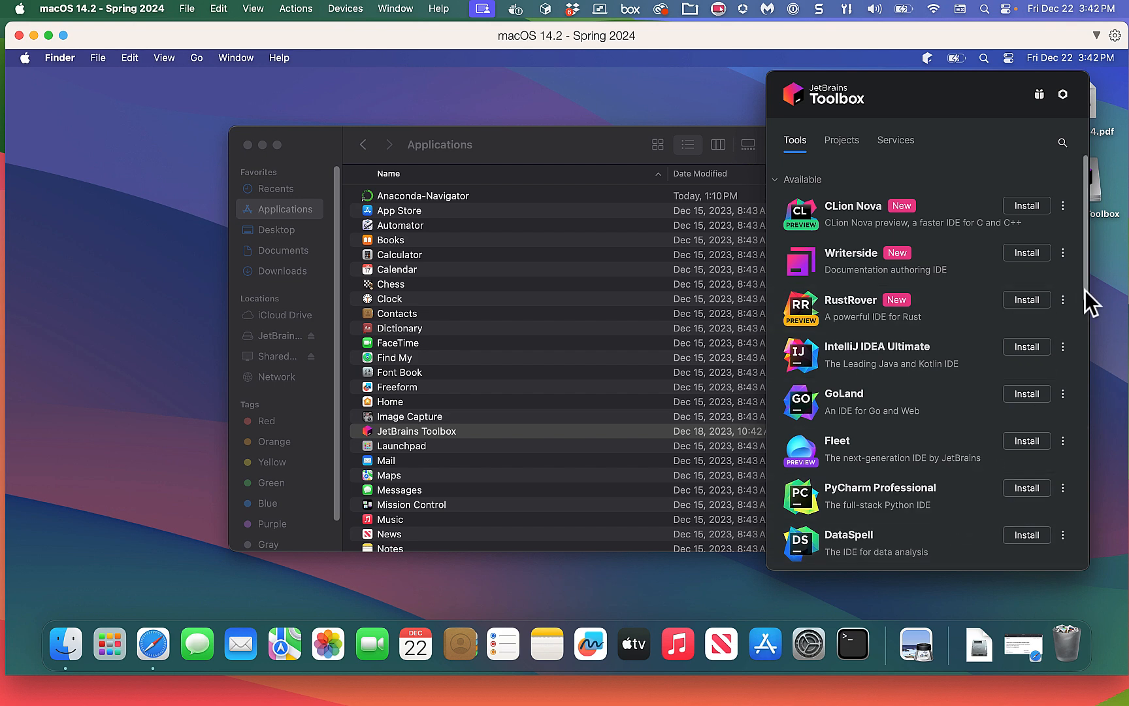
left_click_drag(1083, 290, 1068, 233)
left_click_drag(1085, 285, 1082, 554)
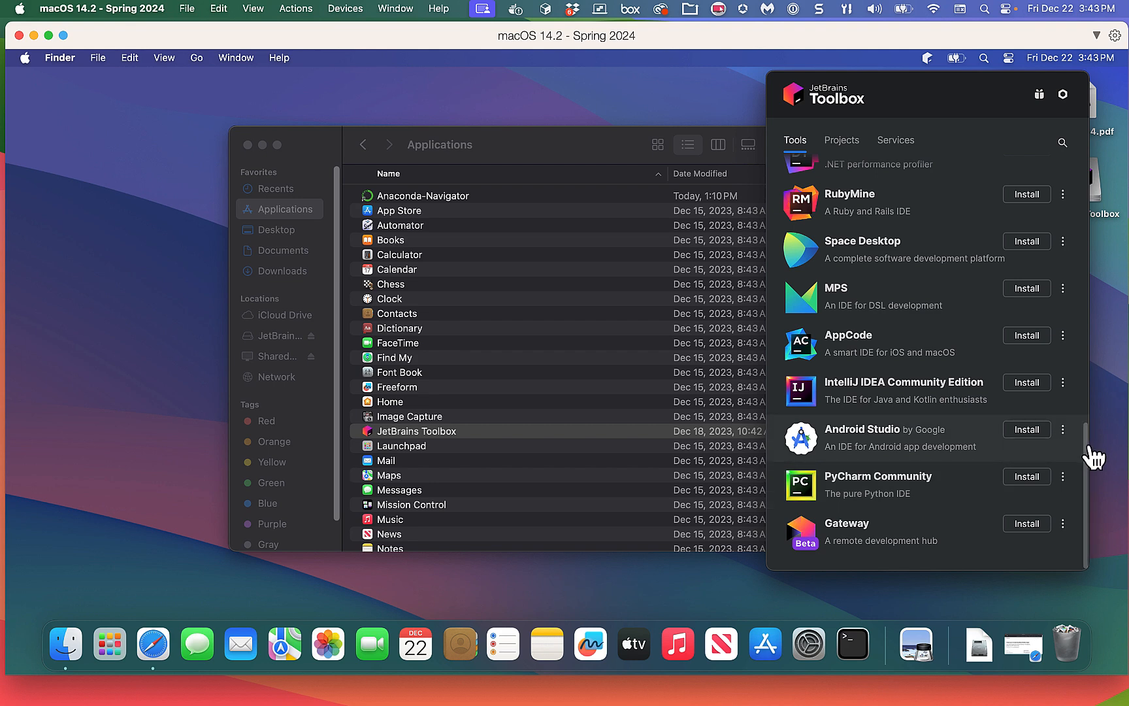
scroll(1055, 323, "up", 10)
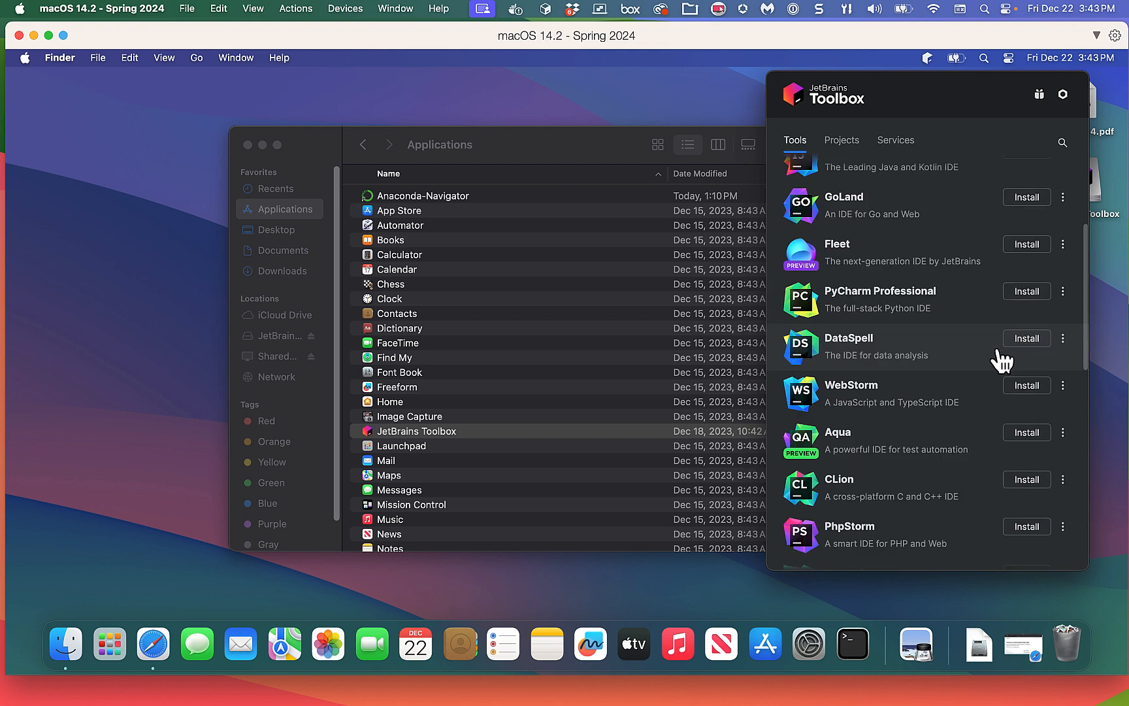
scroll(947, 366, "up", 5)
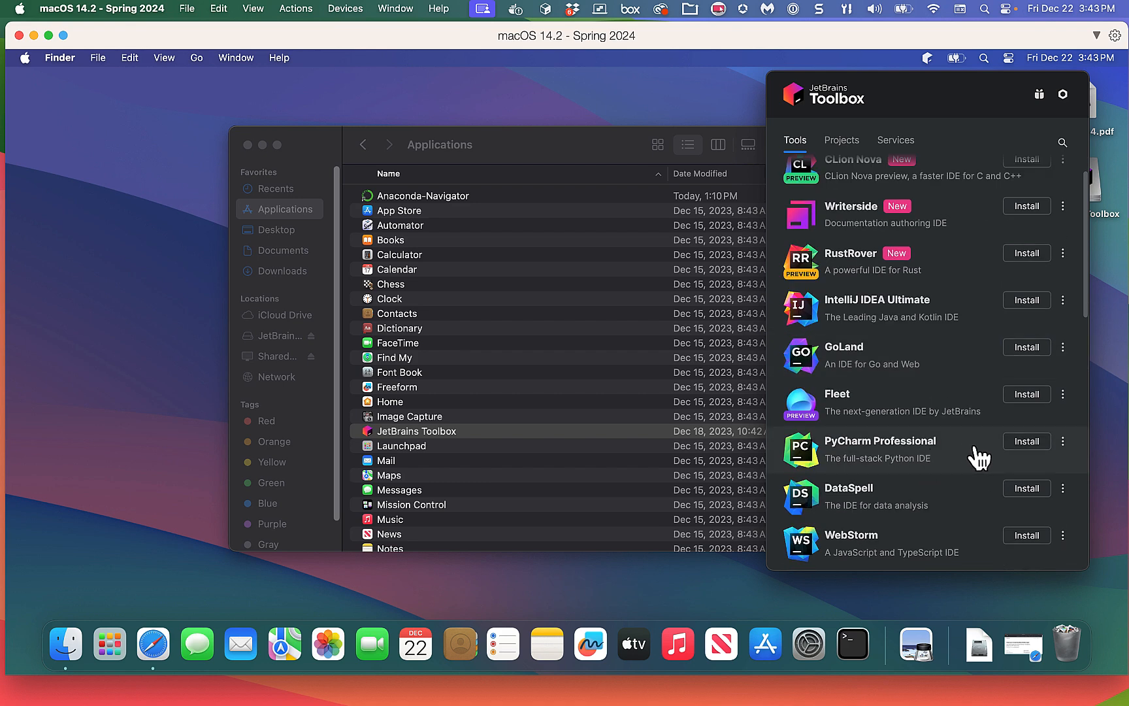
Install PyCharm Professional 2023.3.2 from the Toolbox list of available IDEs.
left_click(1033, 441)
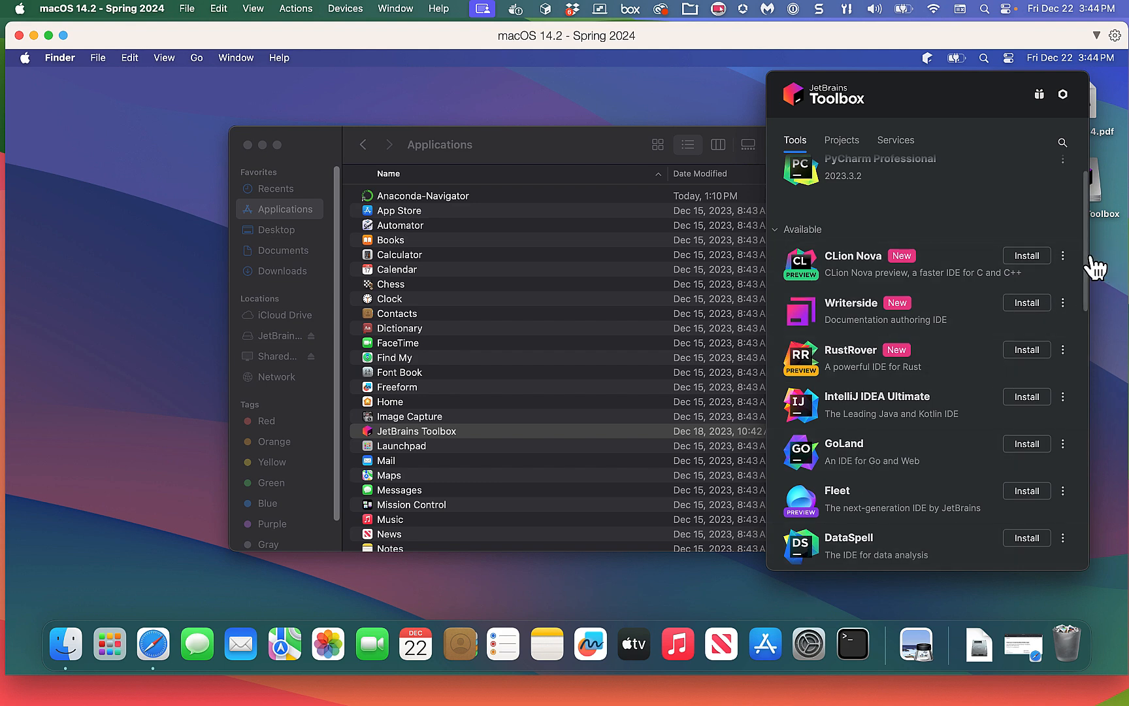
scroll(1082, 239, "up", 3)
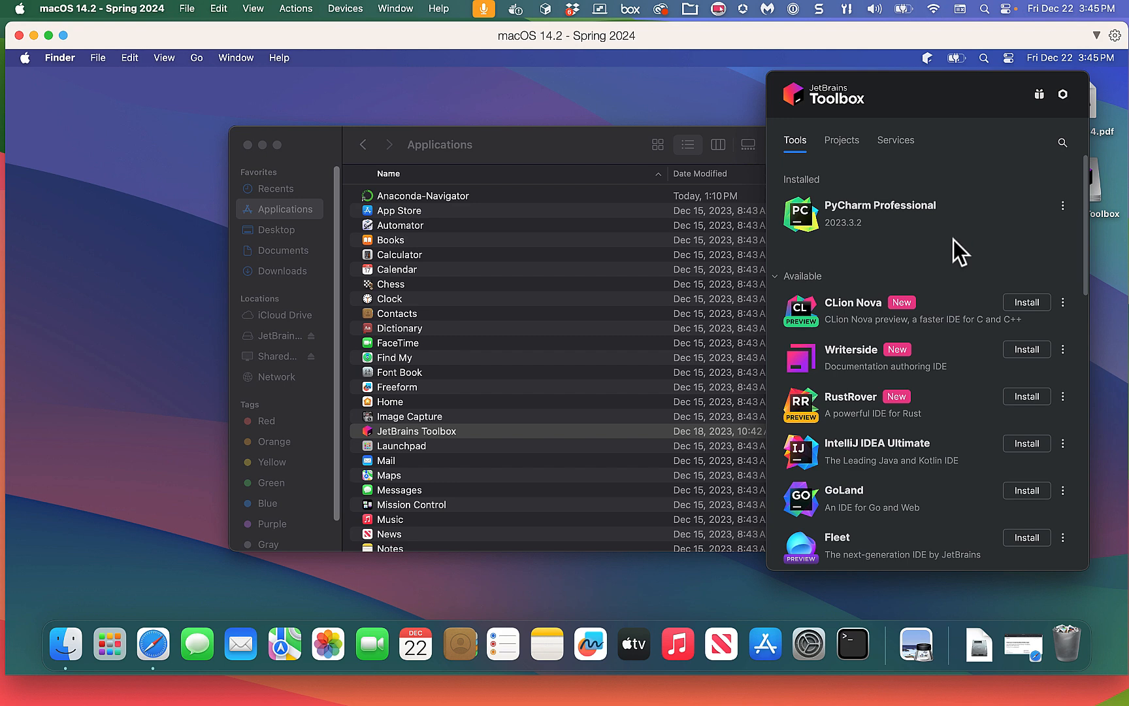
Reopen the Toolbox panel from the menu bar and launch the installed PyCharm Professional.
left_click(685, 95)
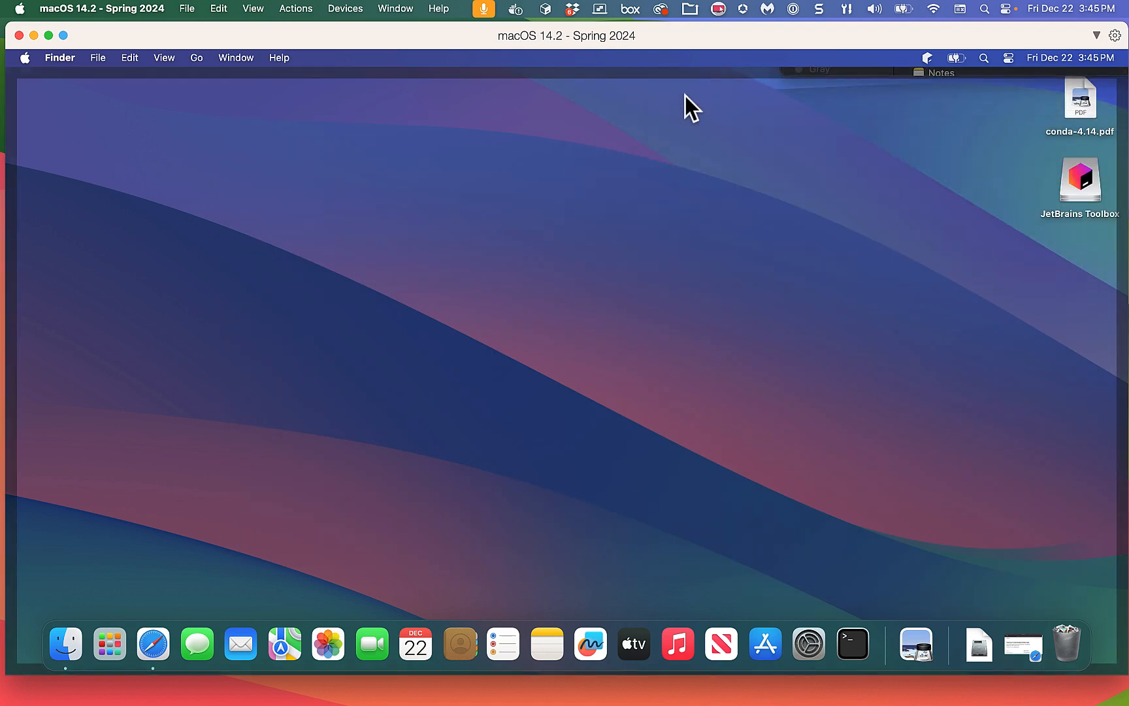
left_click(685, 96)
left_click(795, 90)
left_click(732, 212)
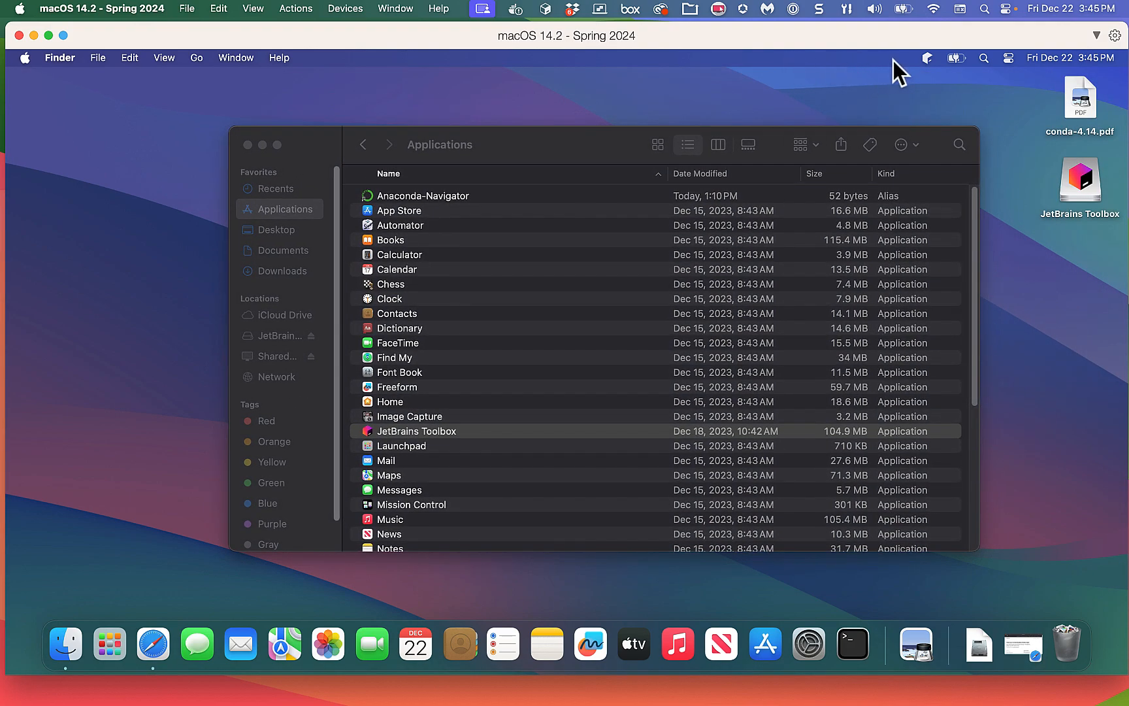
left_click(927, 58)
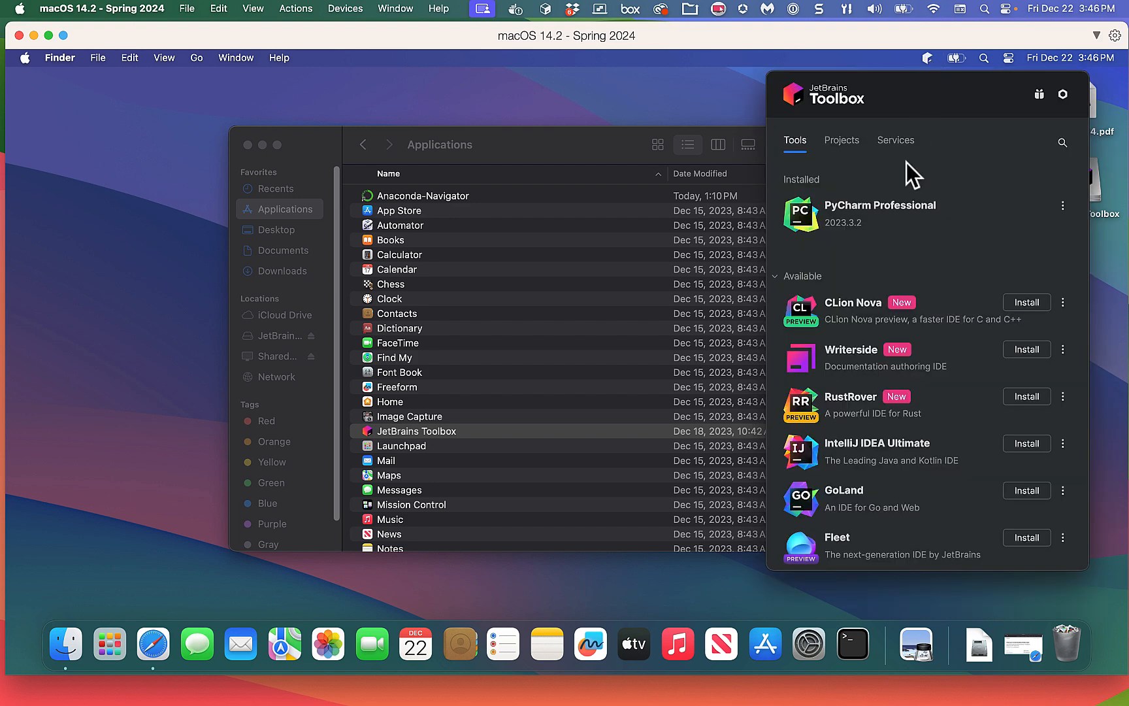
left_click(849, 225)
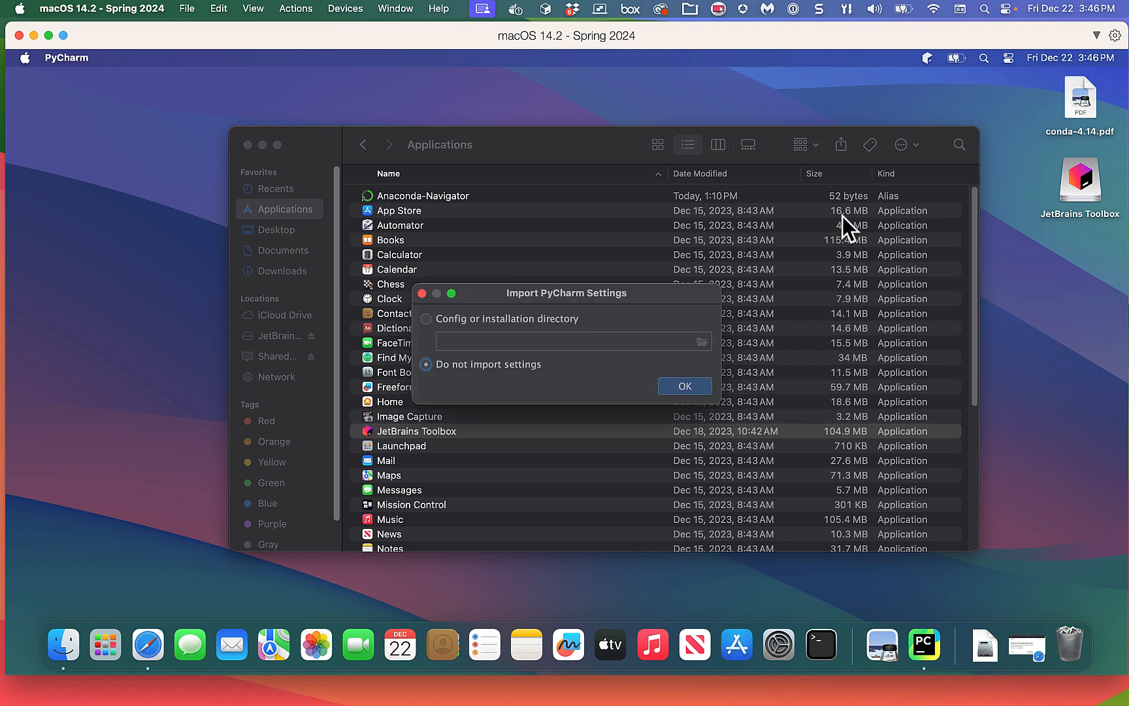
Continue with 'Do not import settings' so no earlier PyCharm settings are imported.
left_click(684, 386)
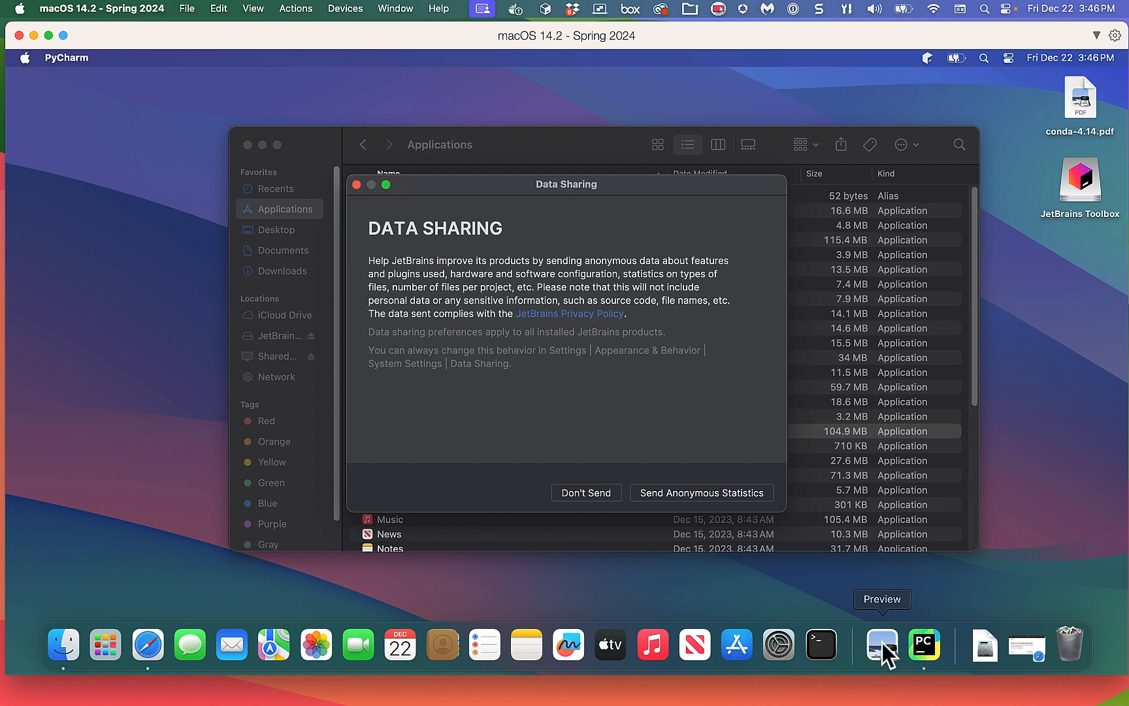
Keep PyCharm permanently in the Dock using its Dock icon's Options menu.
right_click(929, 645)
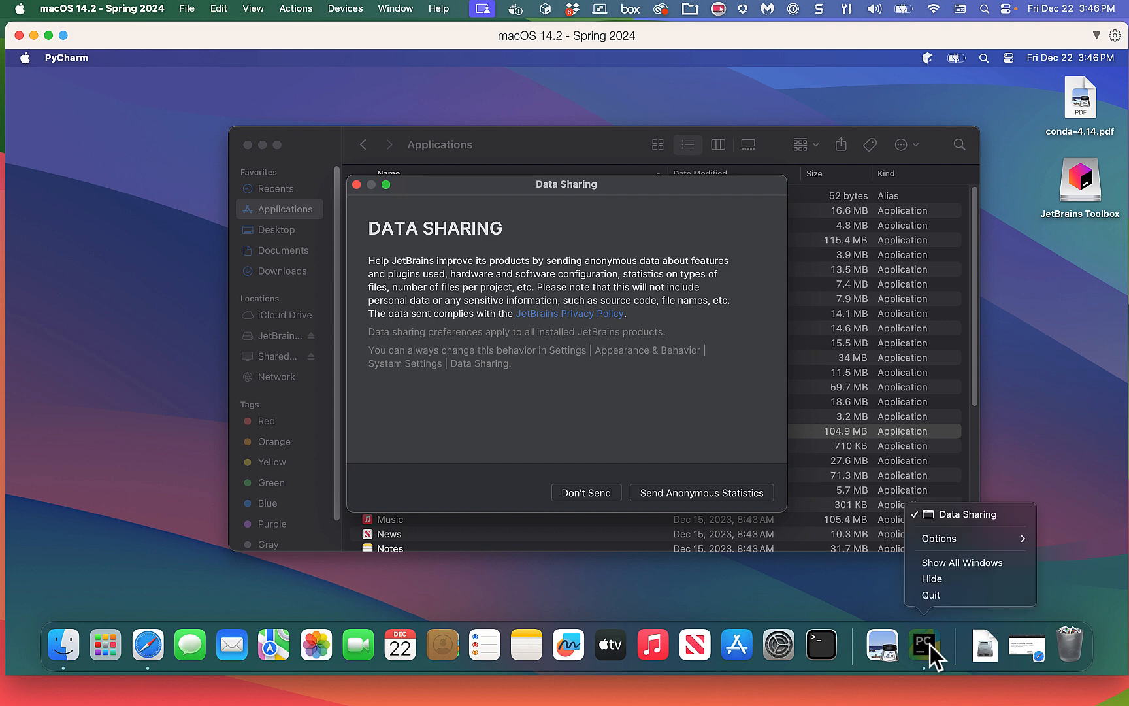
mouse_move(947, 542)
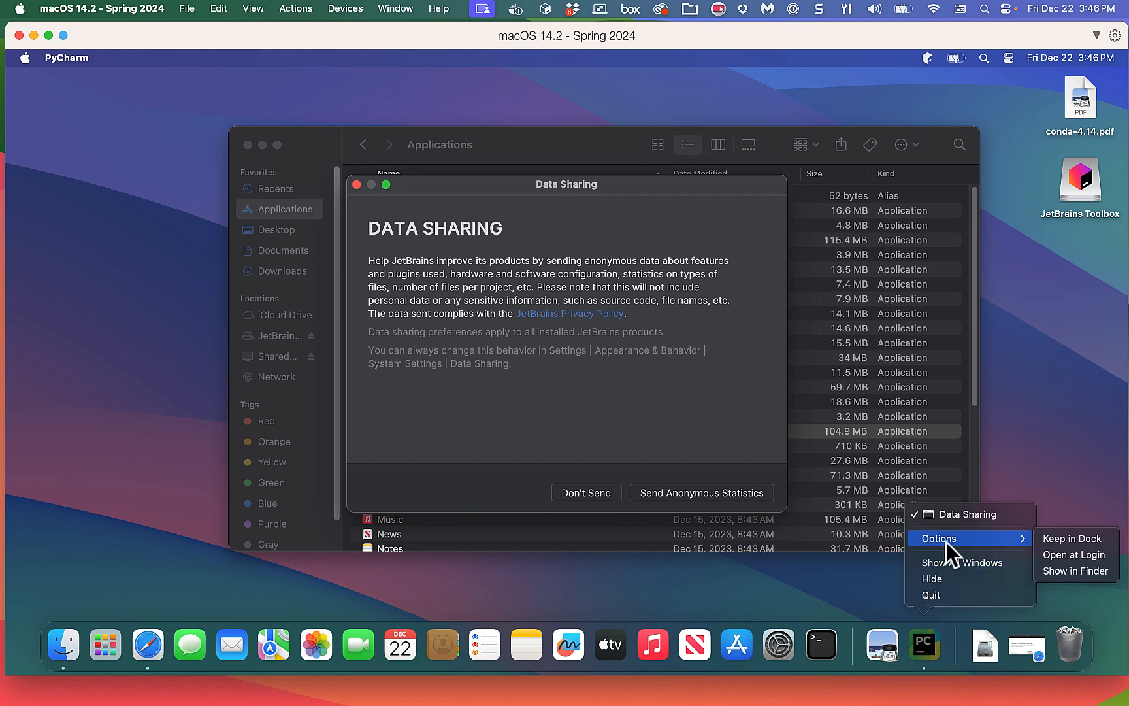
left_click(1048, 538)
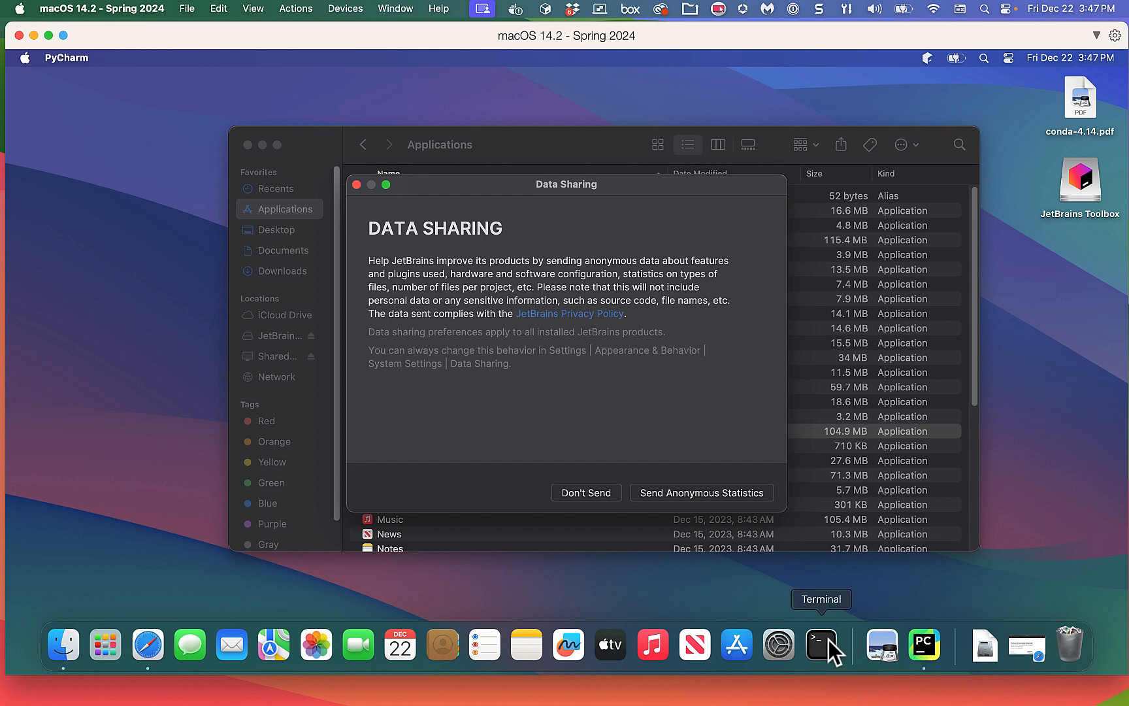
Move the PyCharm Dock icon next to Terminal, then bring PyCharm back to the front.
right_click(917, 644)
mouse_move(966, 538)
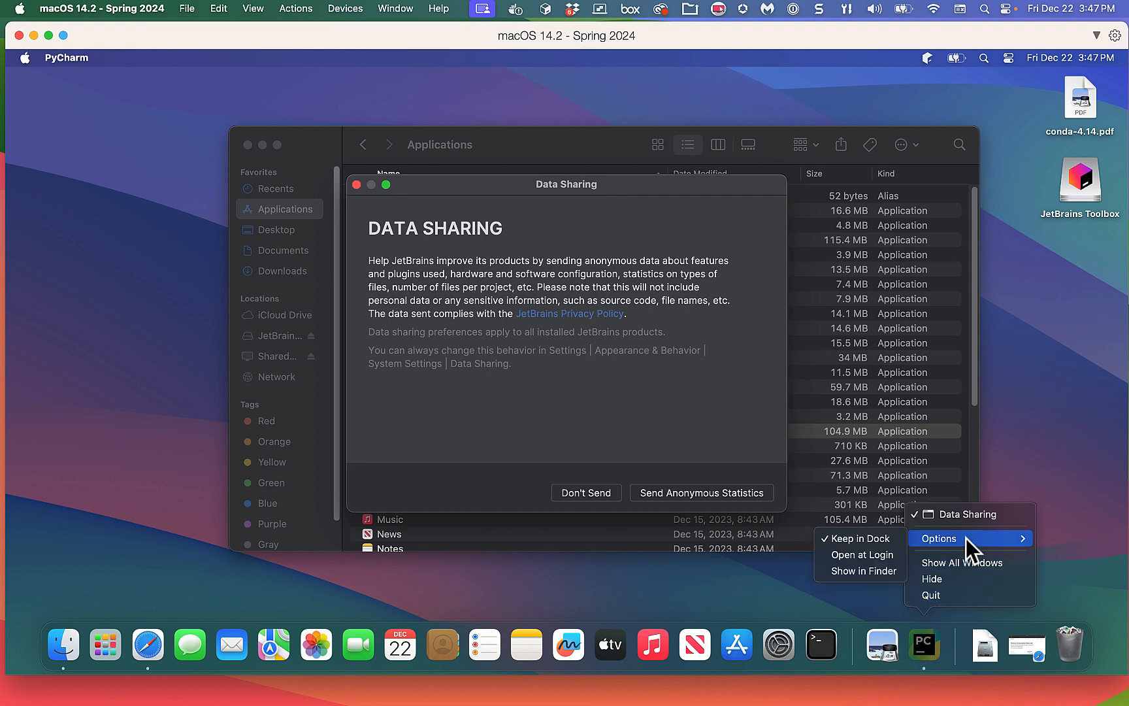
left_click(766, 576)
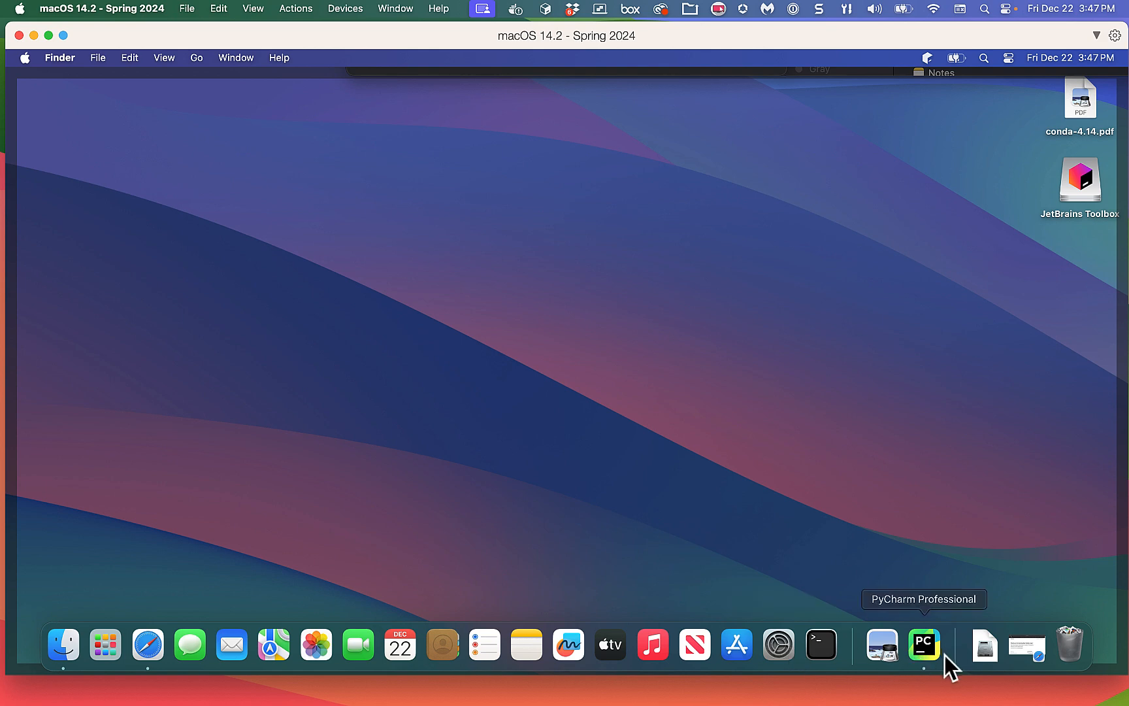
left_click_drag(933, 644, 874, 643)
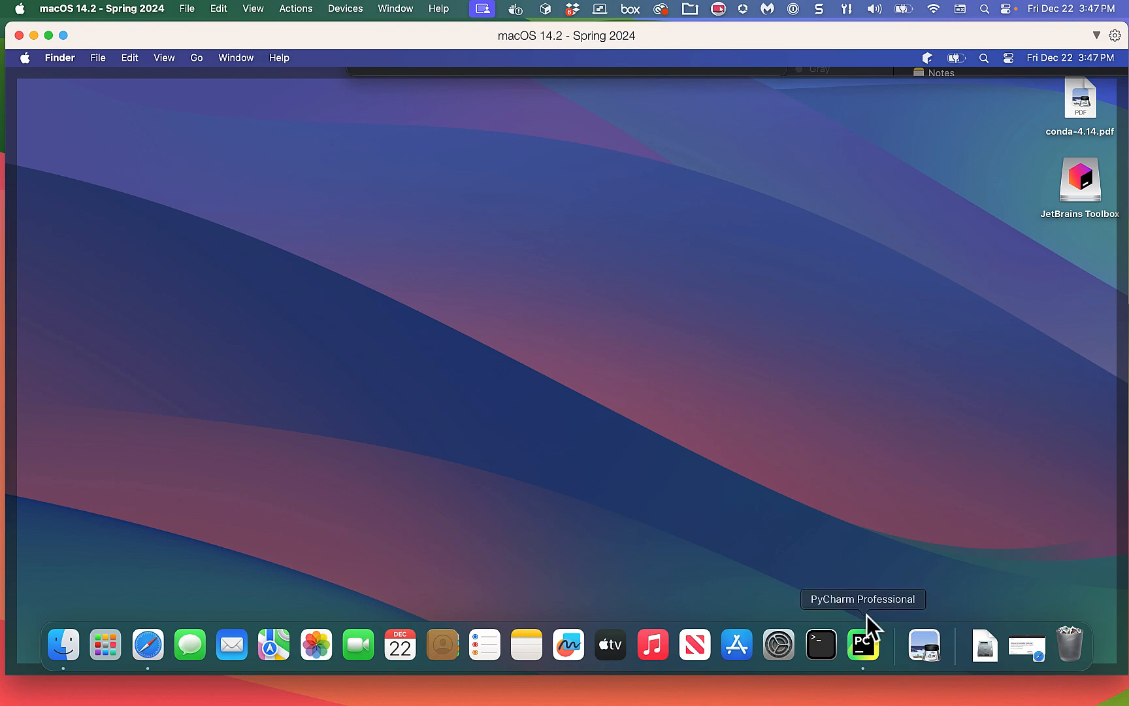
left_click(864, 637)
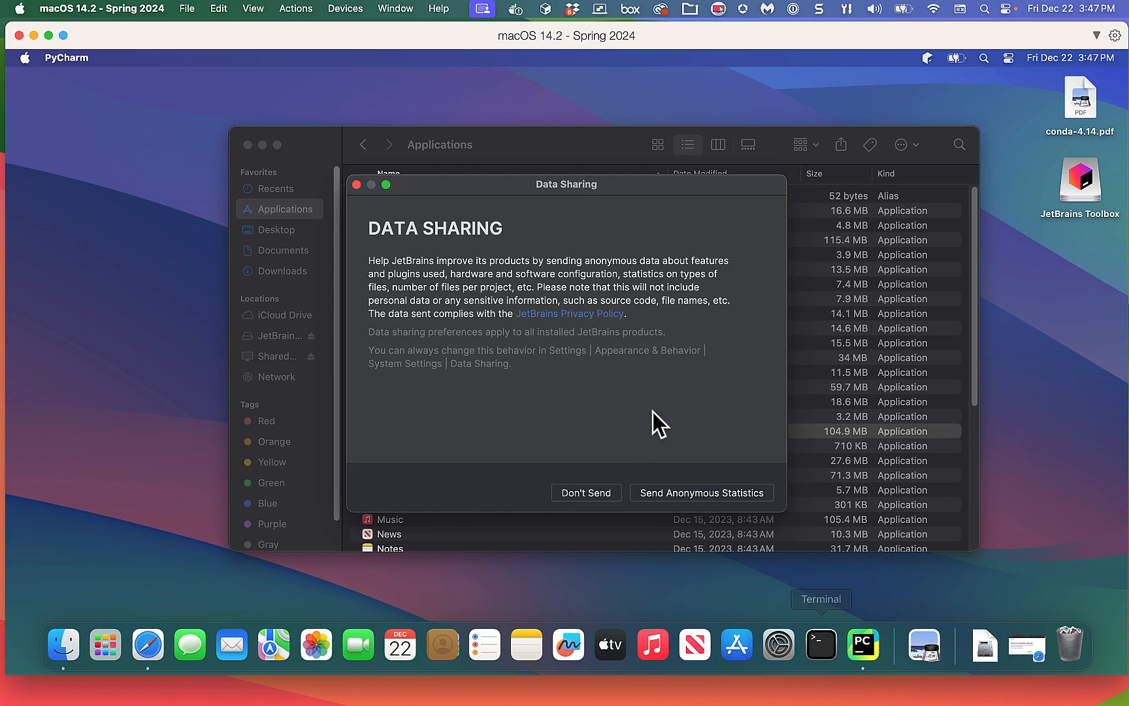
Agree to send anonymous statistics and choose to activate PyCharm with a license.
left_click(676, 490)
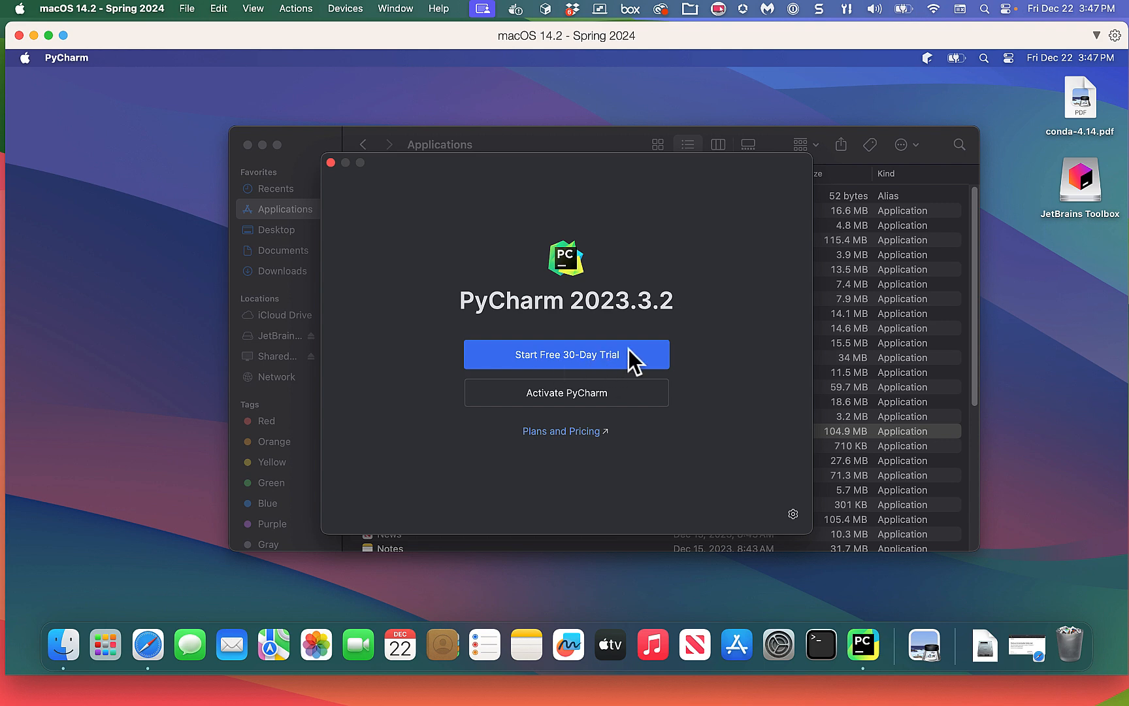
left_click(551, 393)
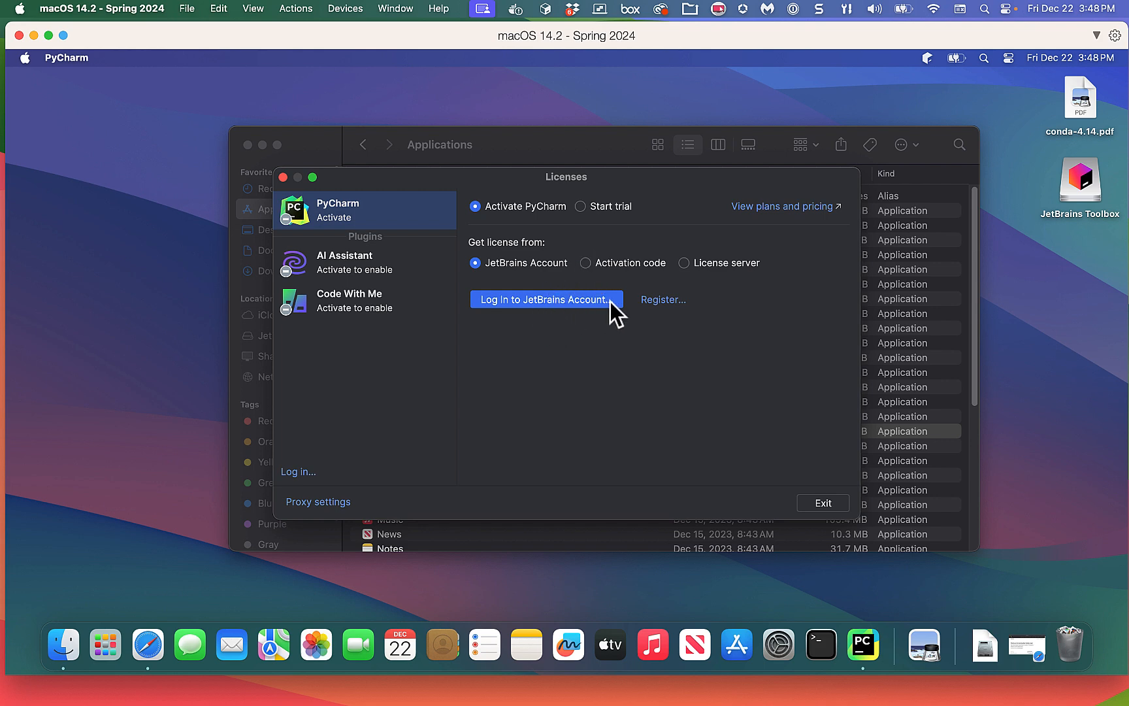
Sign in to the JetBrains Account in Safari with the account e-mail and pasted password, declining to save it.
left_click(525, 298)
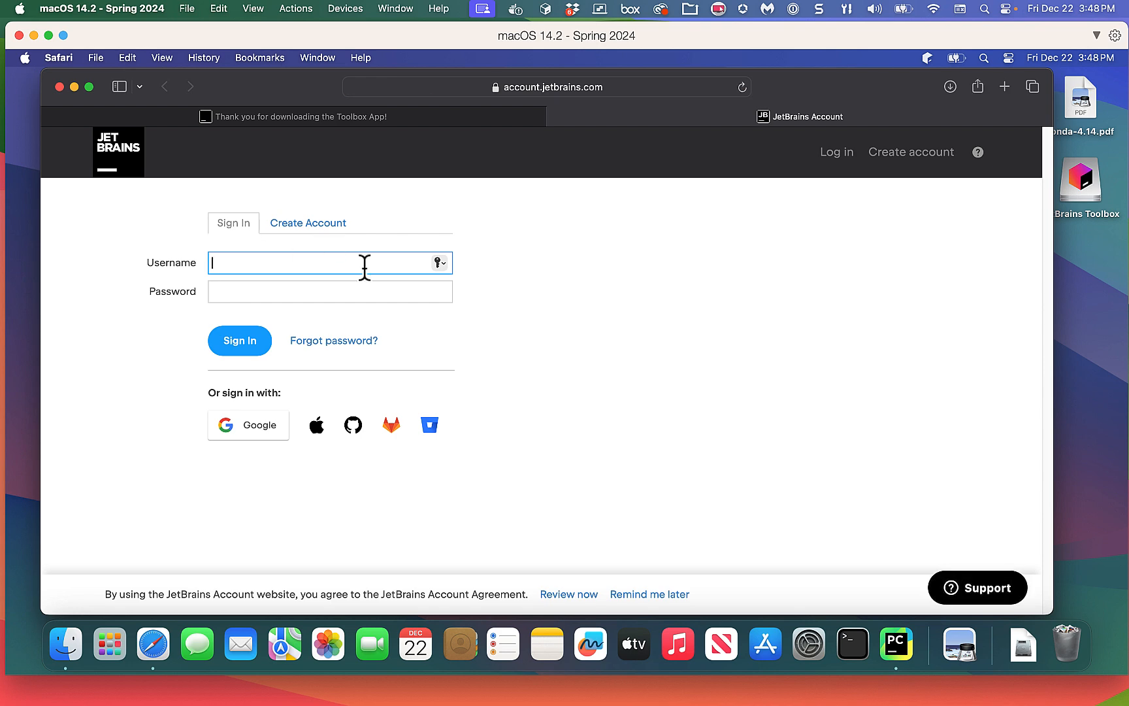
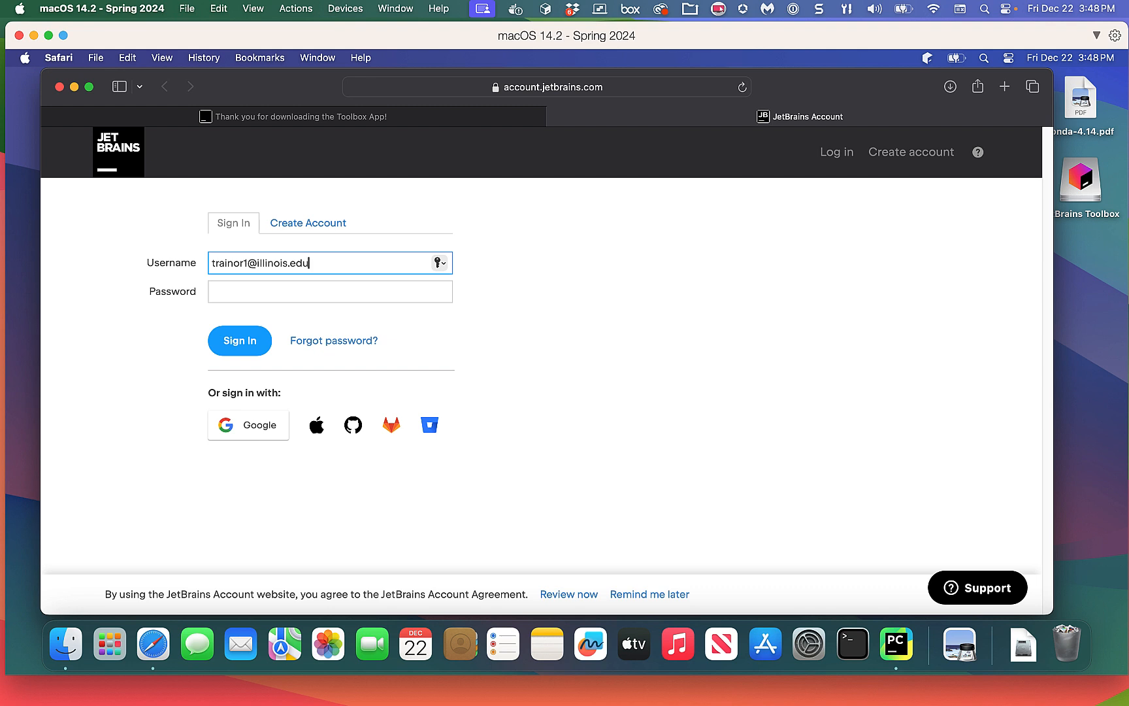
left_click(614, 385)
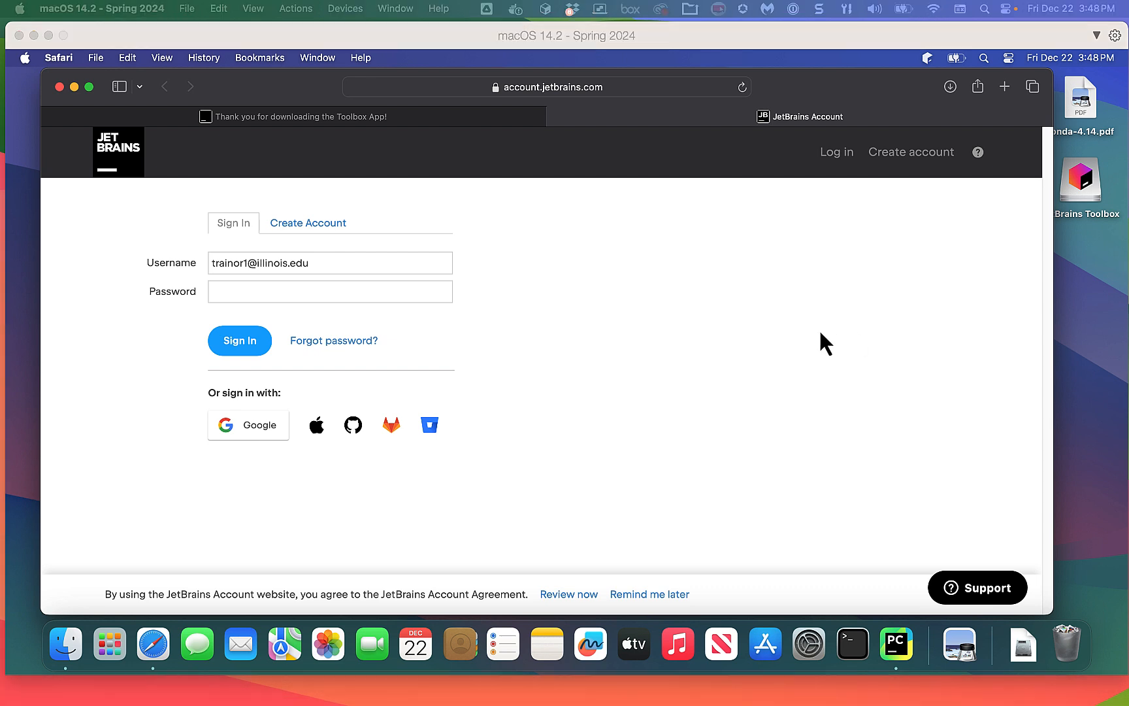
left_click(231, 291)
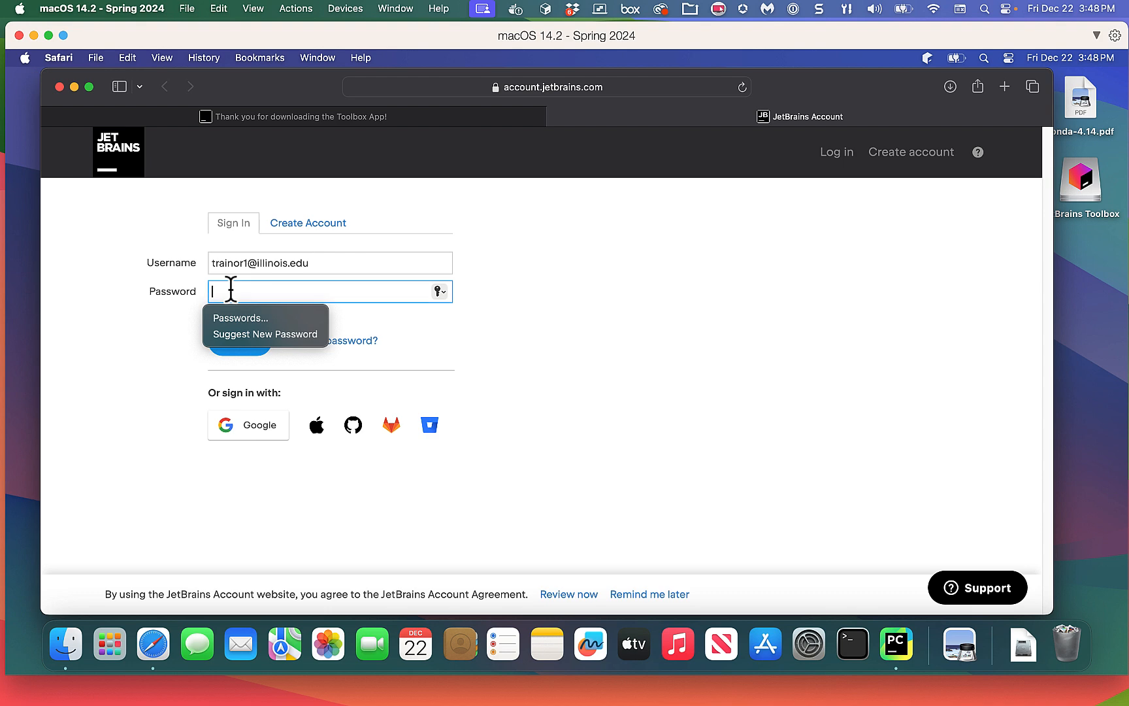
key("super+v")
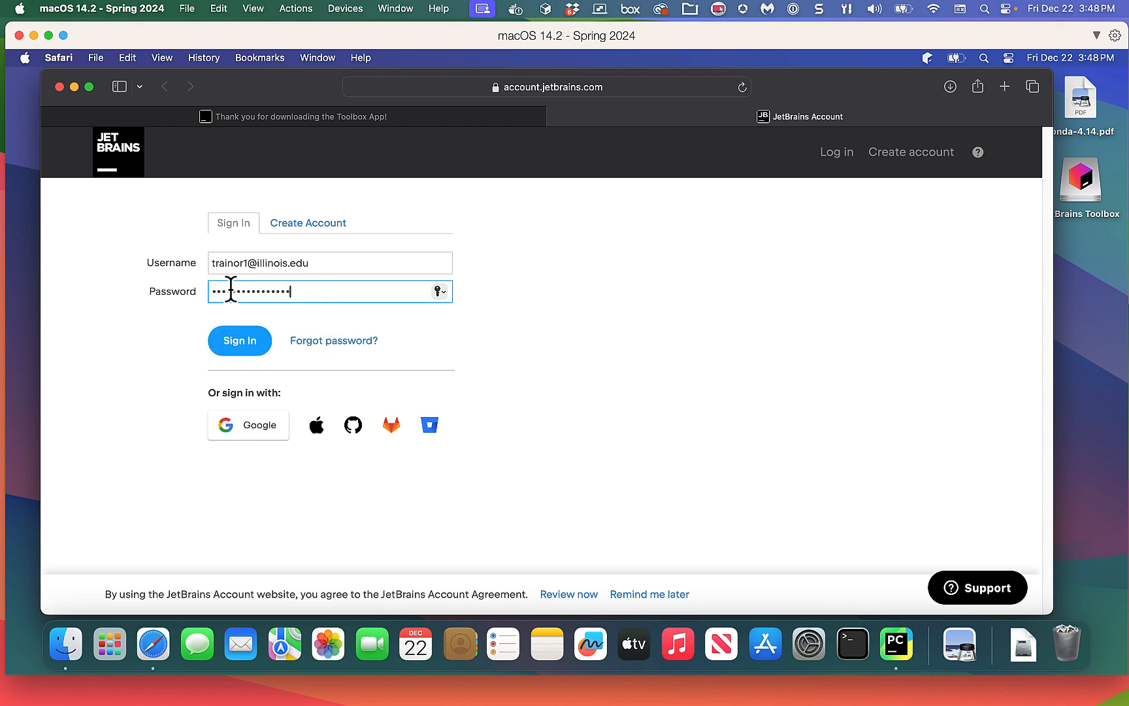
left_click(243, 339)
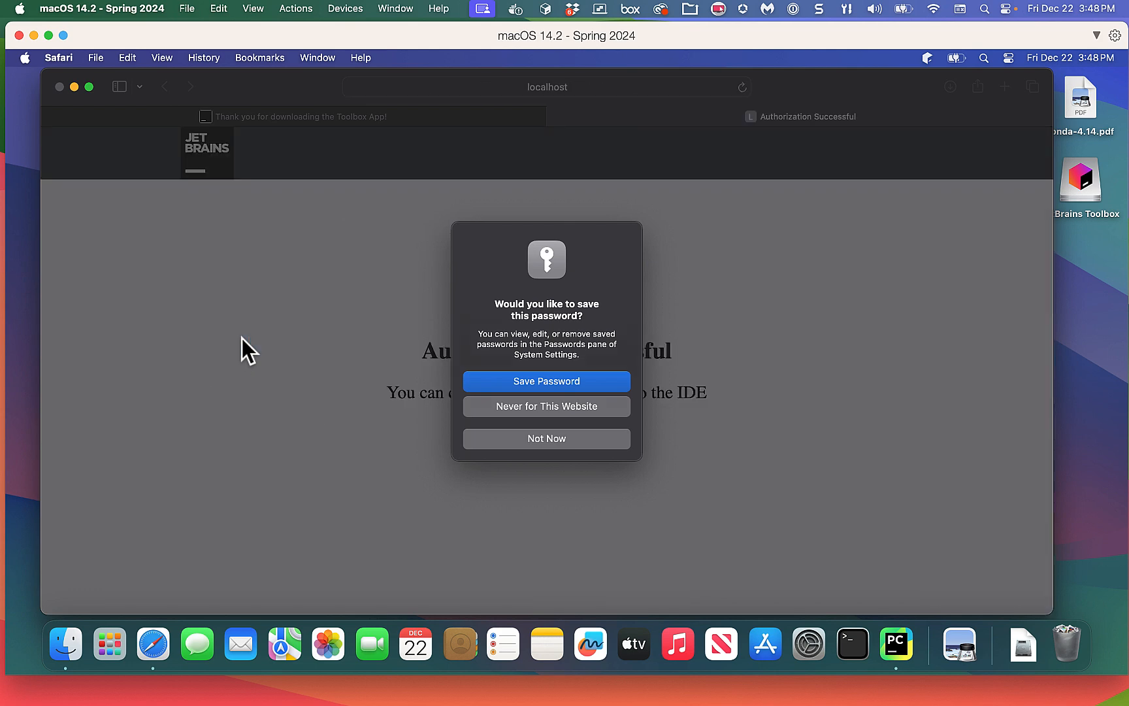
left_click(541, 440)
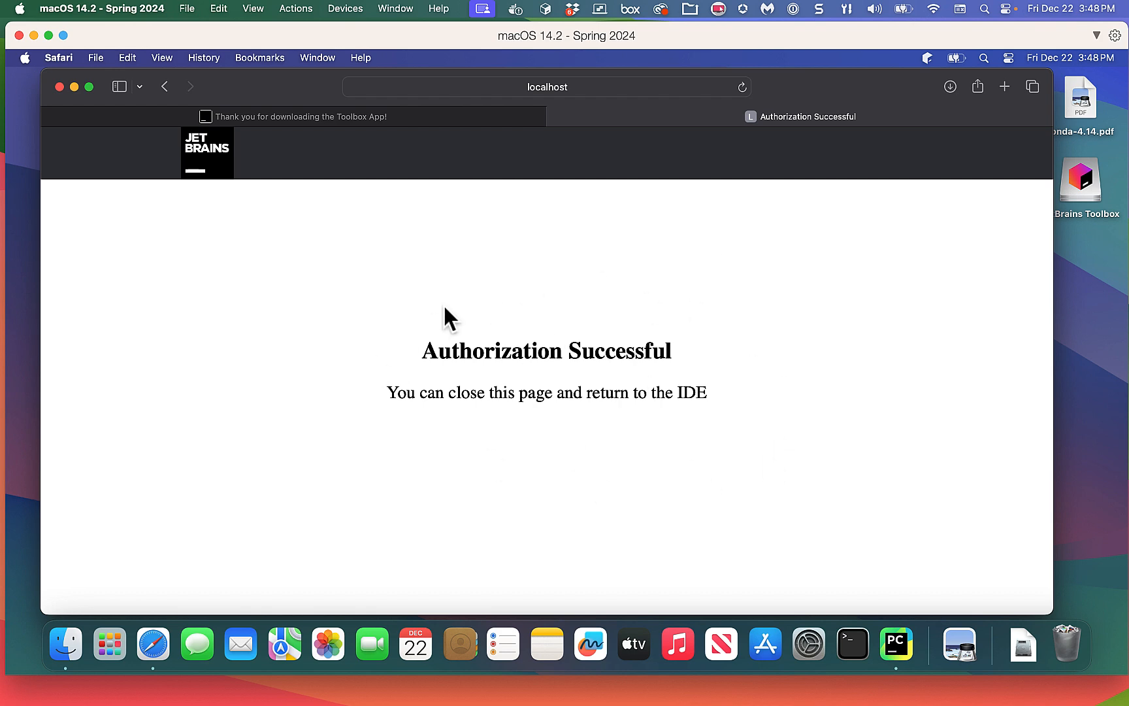
Close the Safari window and activate PyCharm with the educational license.
left_click(58, 87)
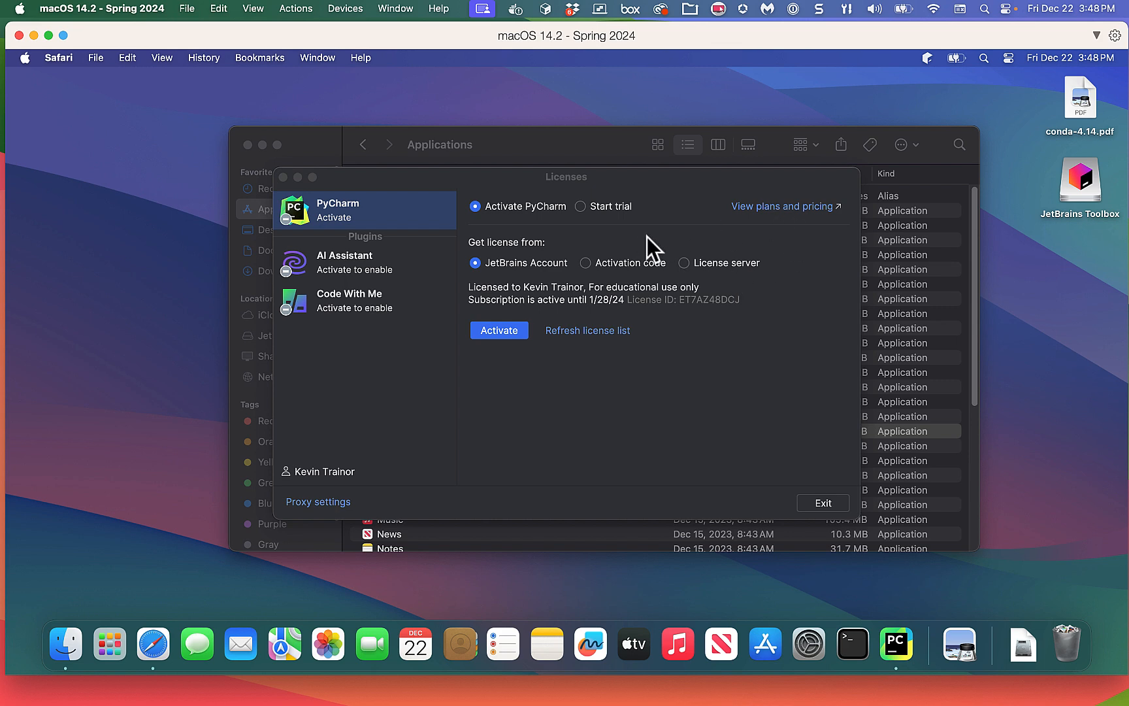
left_click(823, 502)
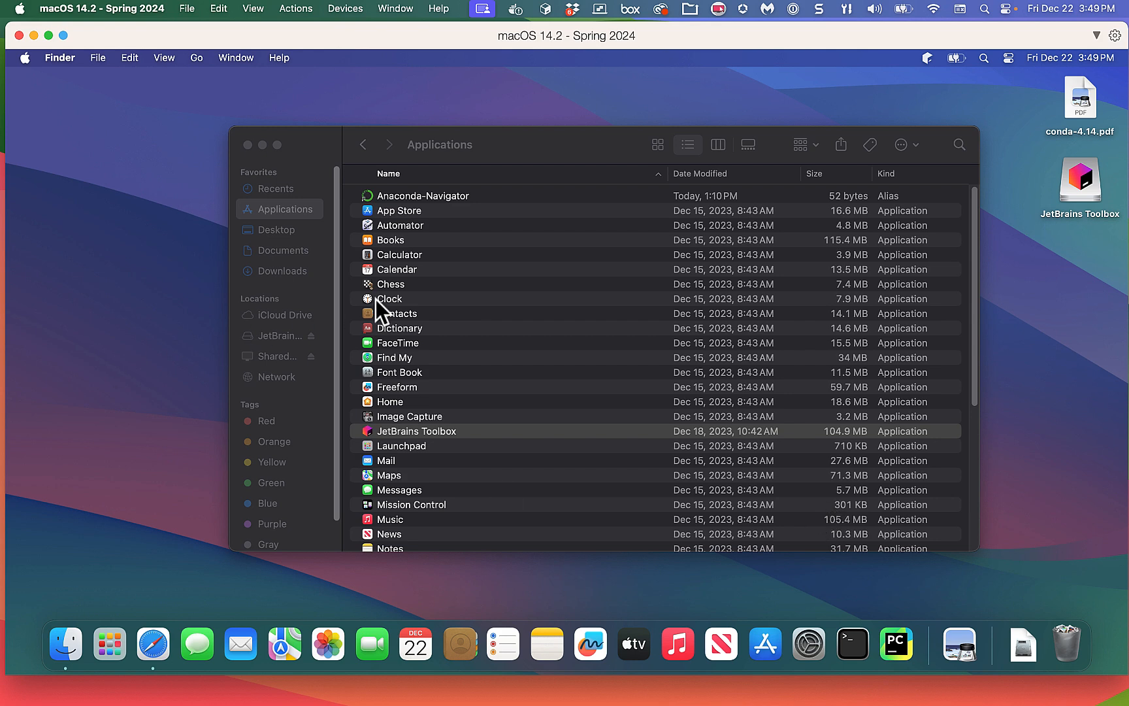
Close Finder's Applications window and relaunch PyCharm from the Dock.
left_click(248, 145)
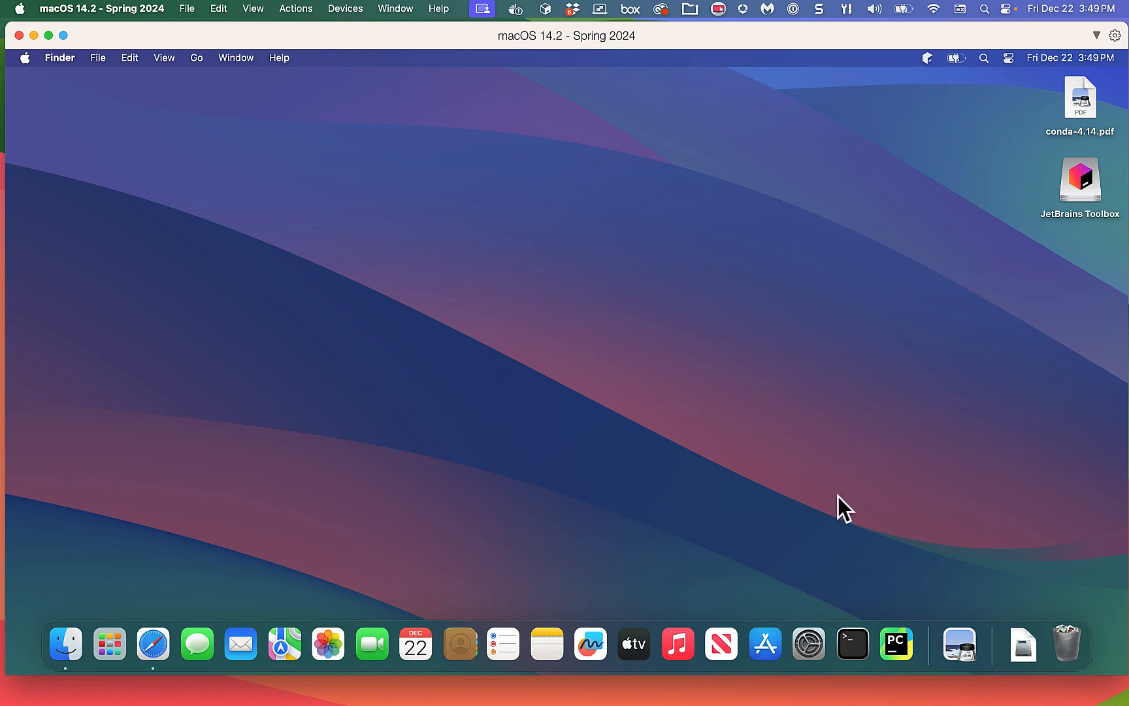
left_click(895, 641)
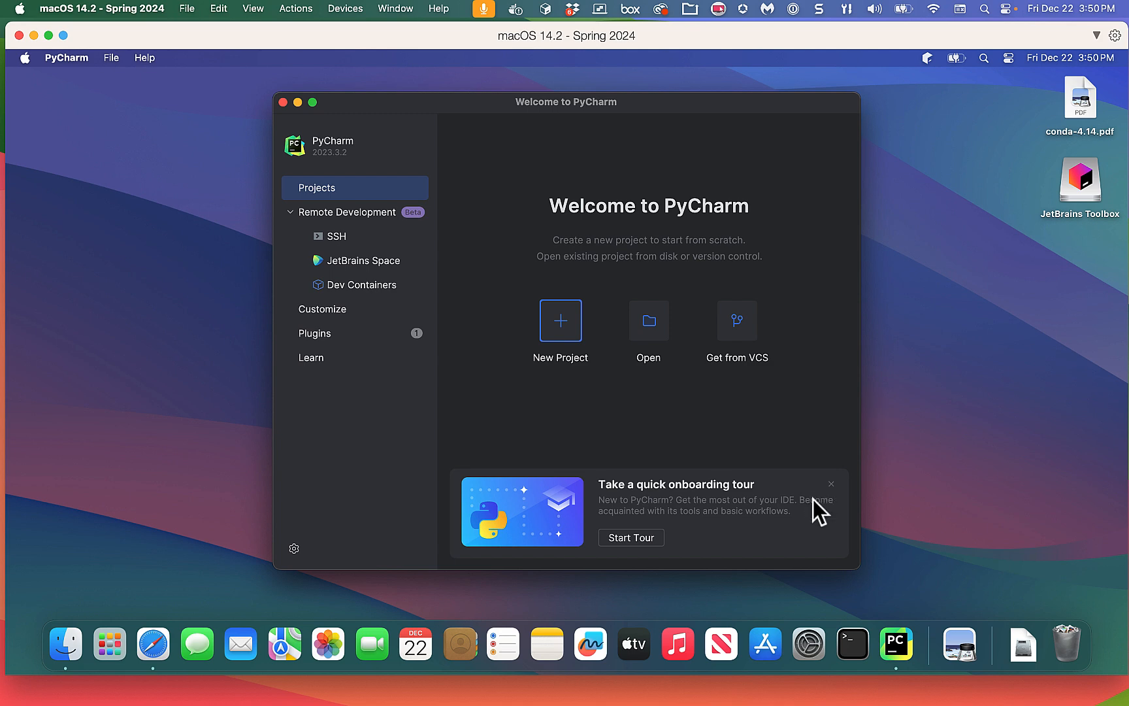
Widen the PyCharm Welcome window on both sides and start a new project.
left_click_drag(859, 573, 1012, 582)
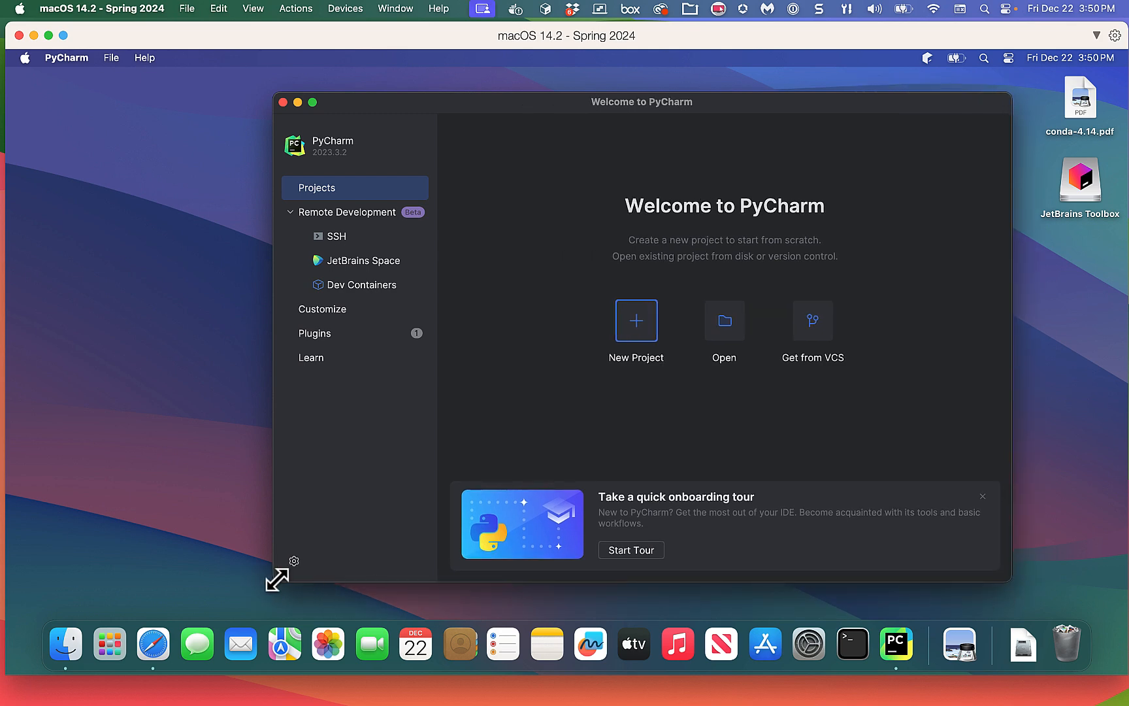
left_click_drag(273, 577, 97, 568)
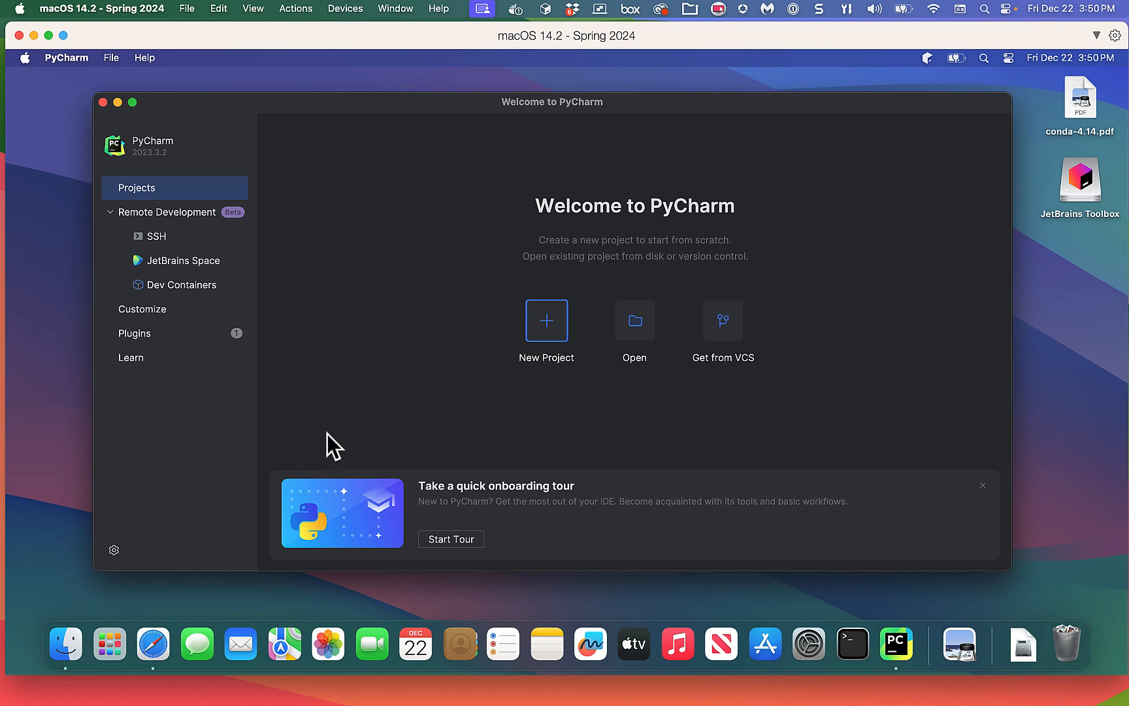
left_click(547, 321)
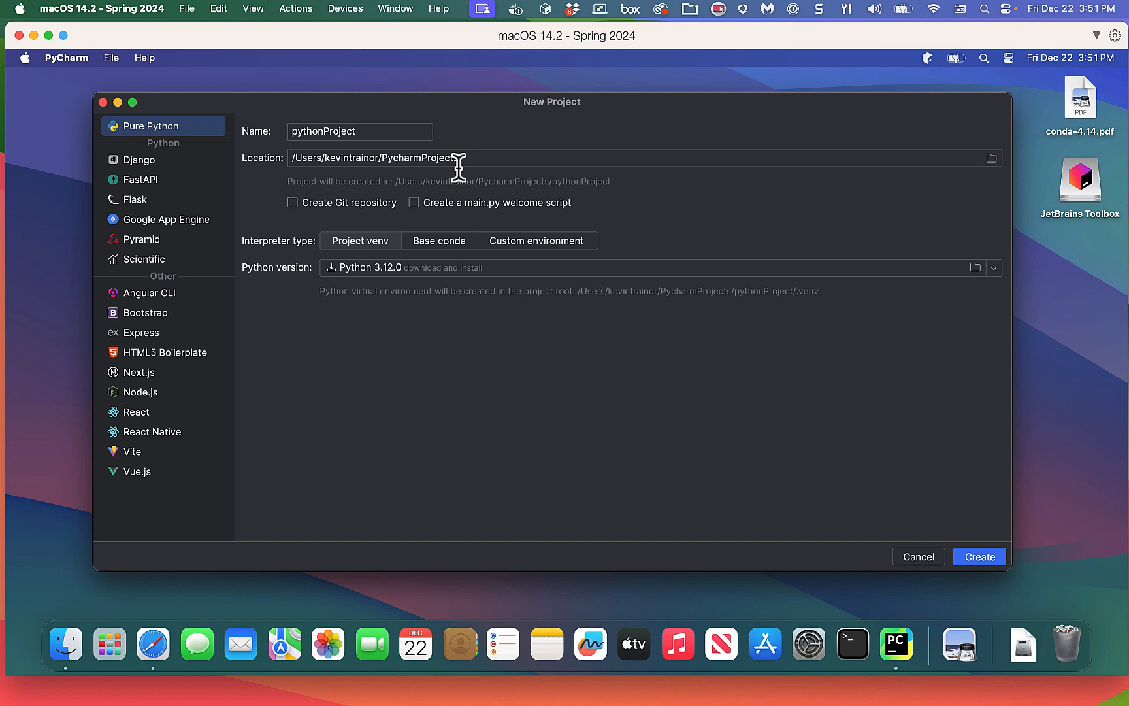
Keep the default location and name the new project my_first_test_project.
left_click(991, 159)
left_click(991, 158)
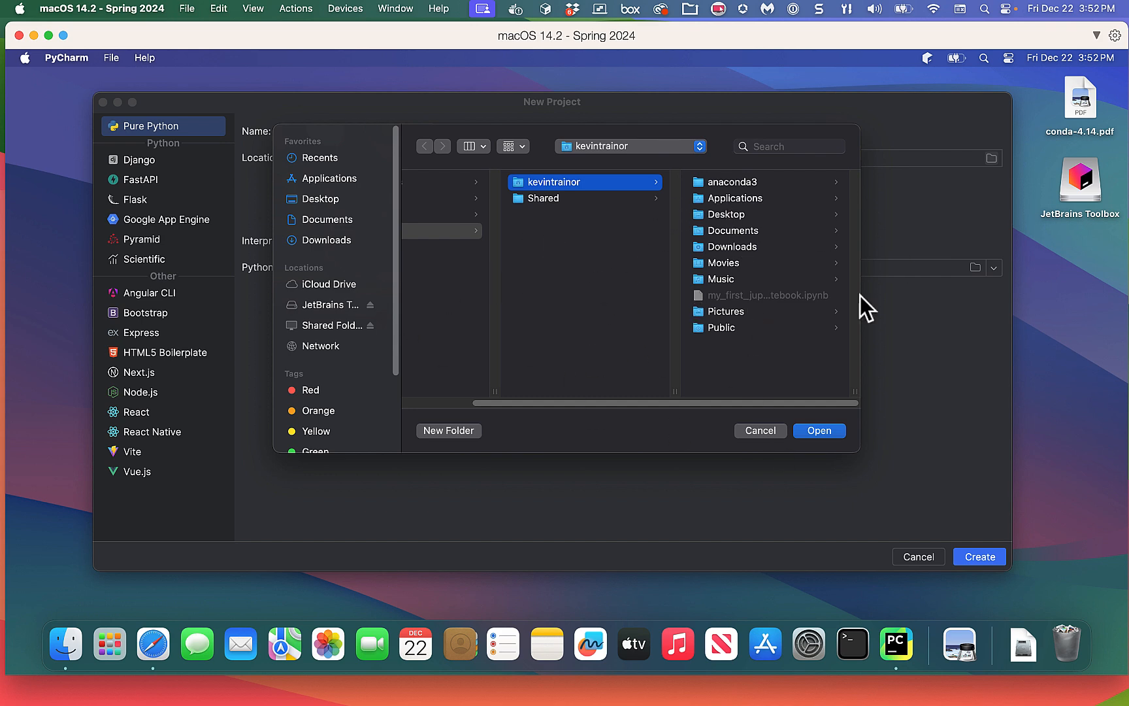
left_click(753, 431)
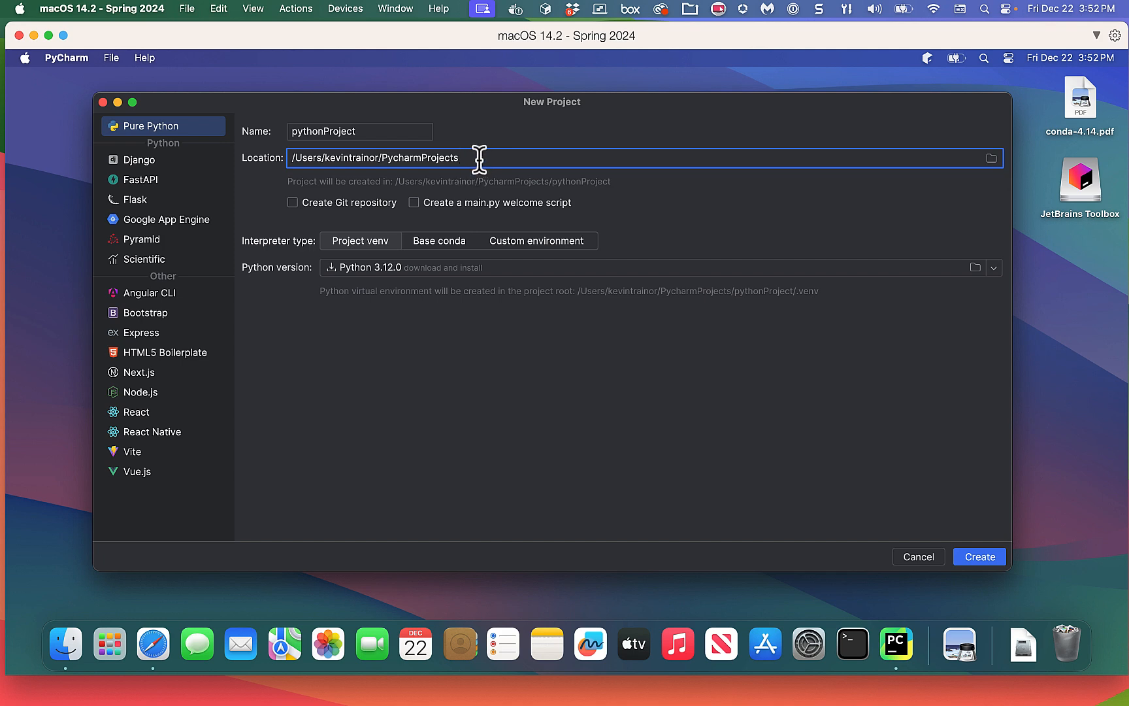
left_click(394, 131)
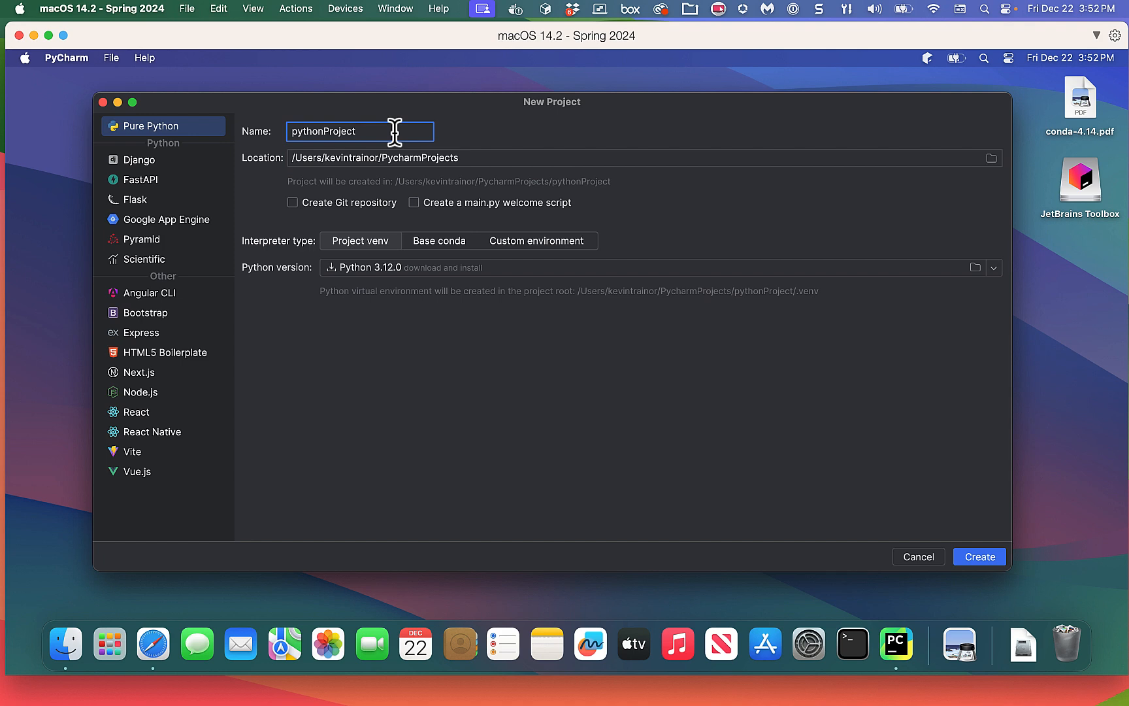
left_click_drag(384, 131, 264, 125)
type("my")
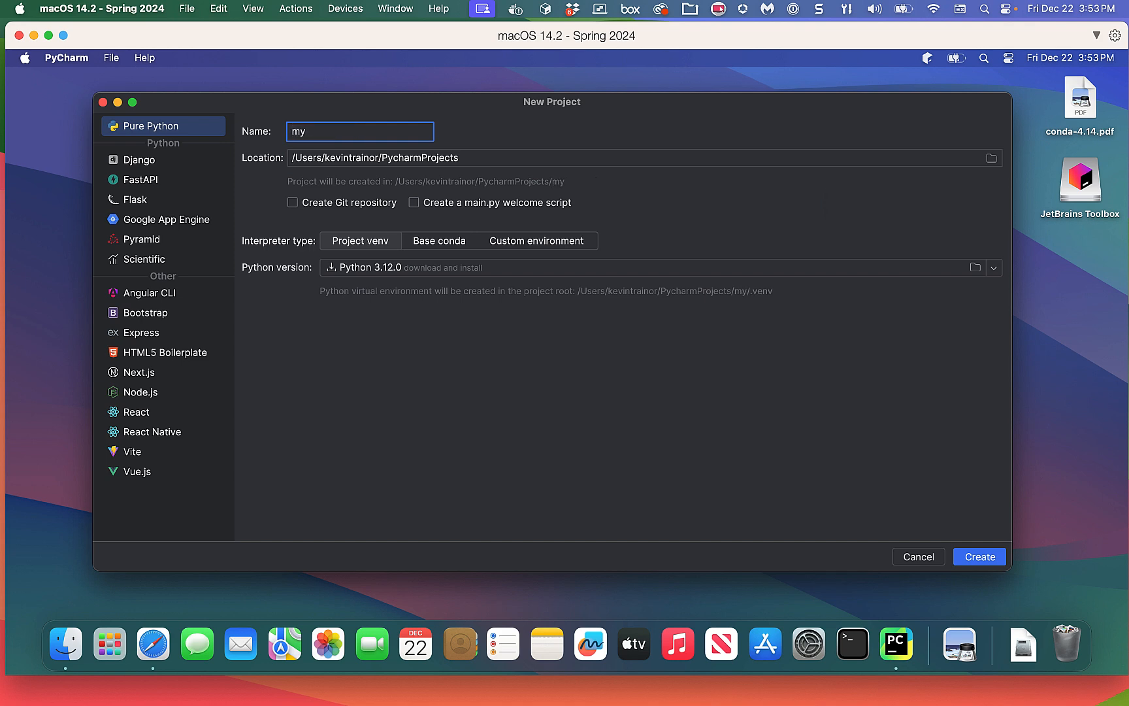
type("_first_test_proje")
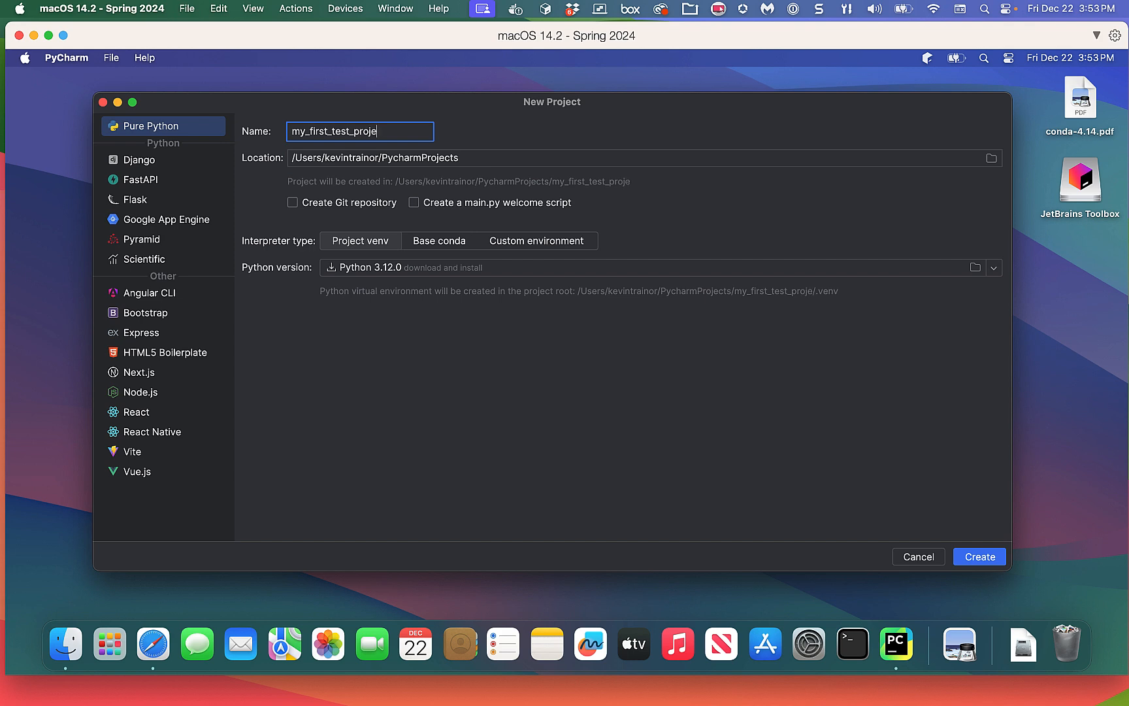
type("ct")
Use the existing Conda environment e4_trainor_python_course as the project's interpreter instead of a new venv.
left_click(544, 243)
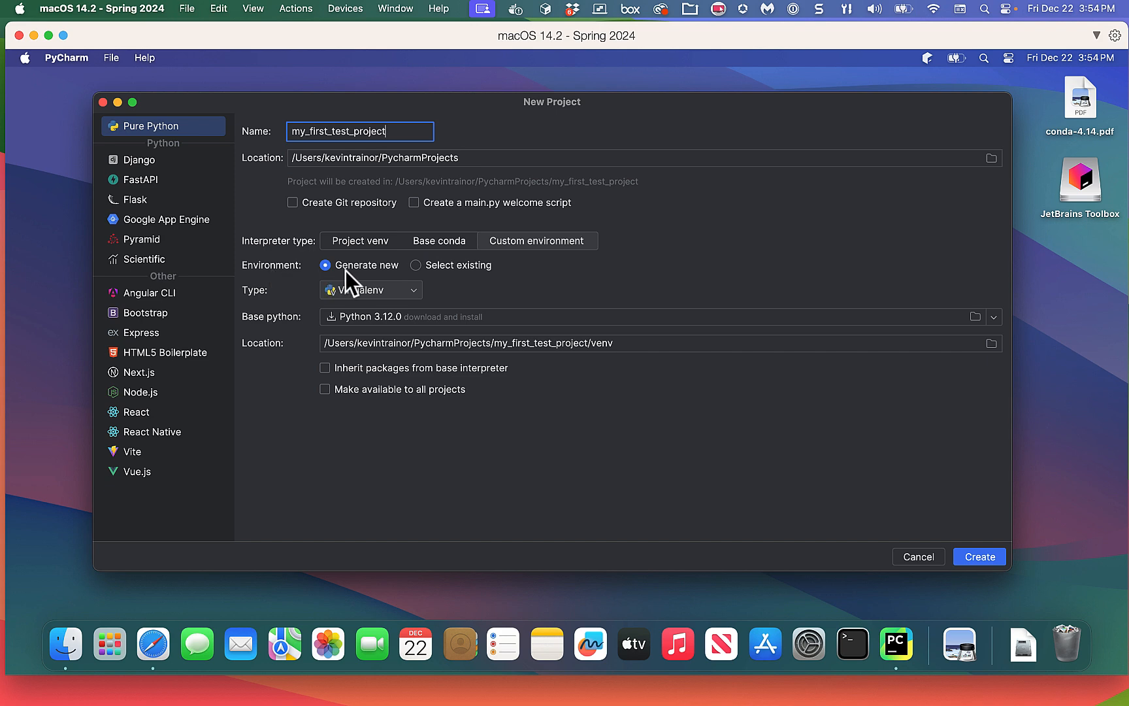
left_click(414, 265)
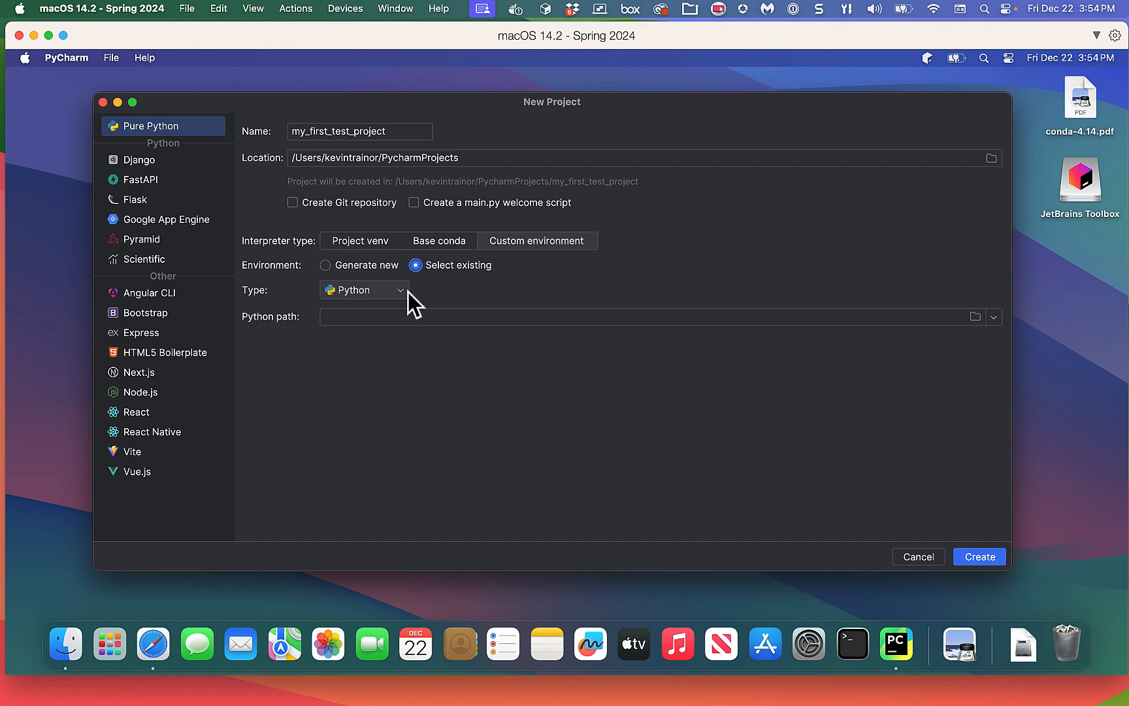
left_click(400, 290)
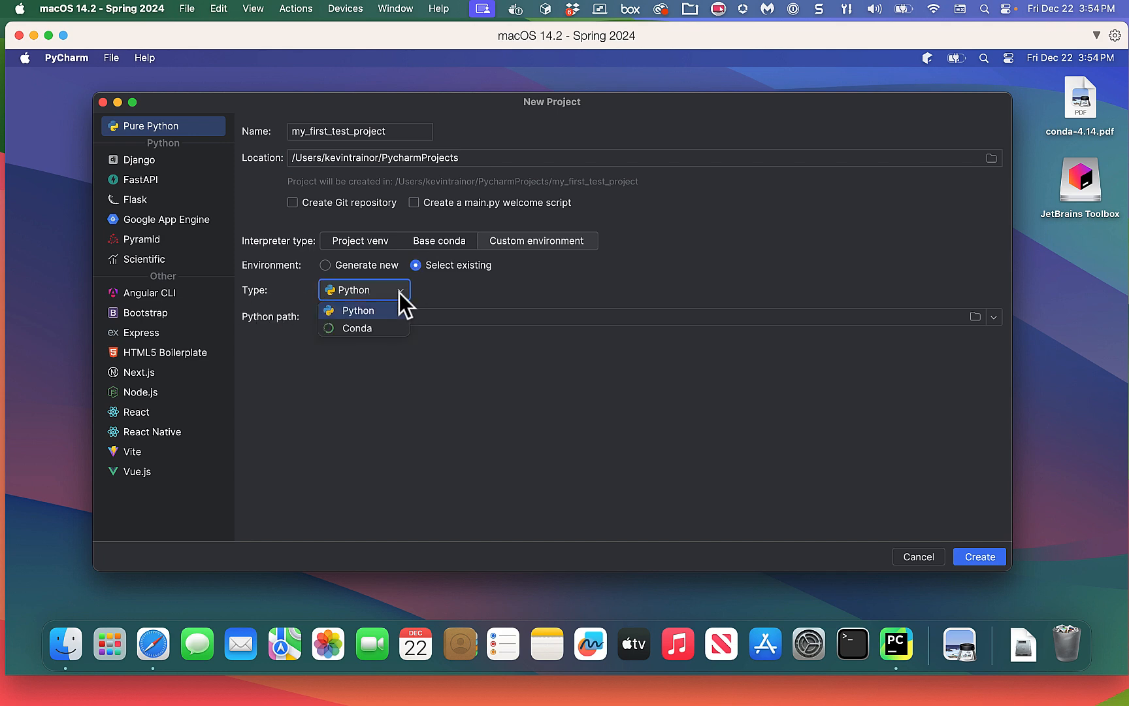
left_click(359, 328)
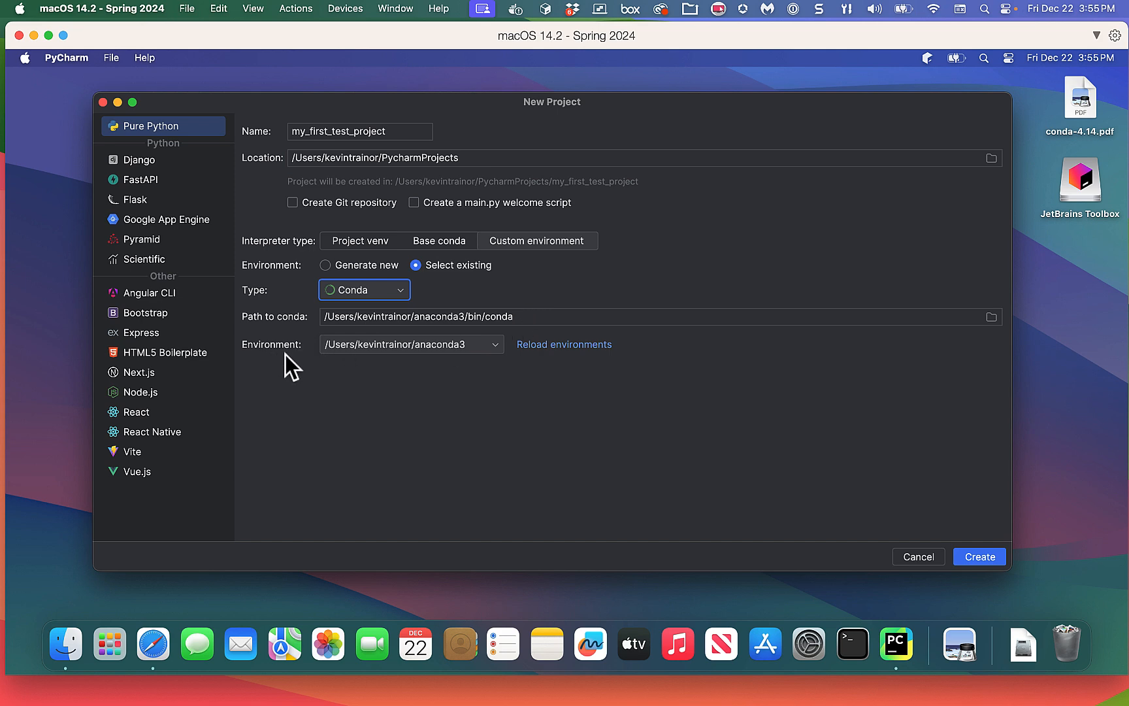
left_click(496, 347)
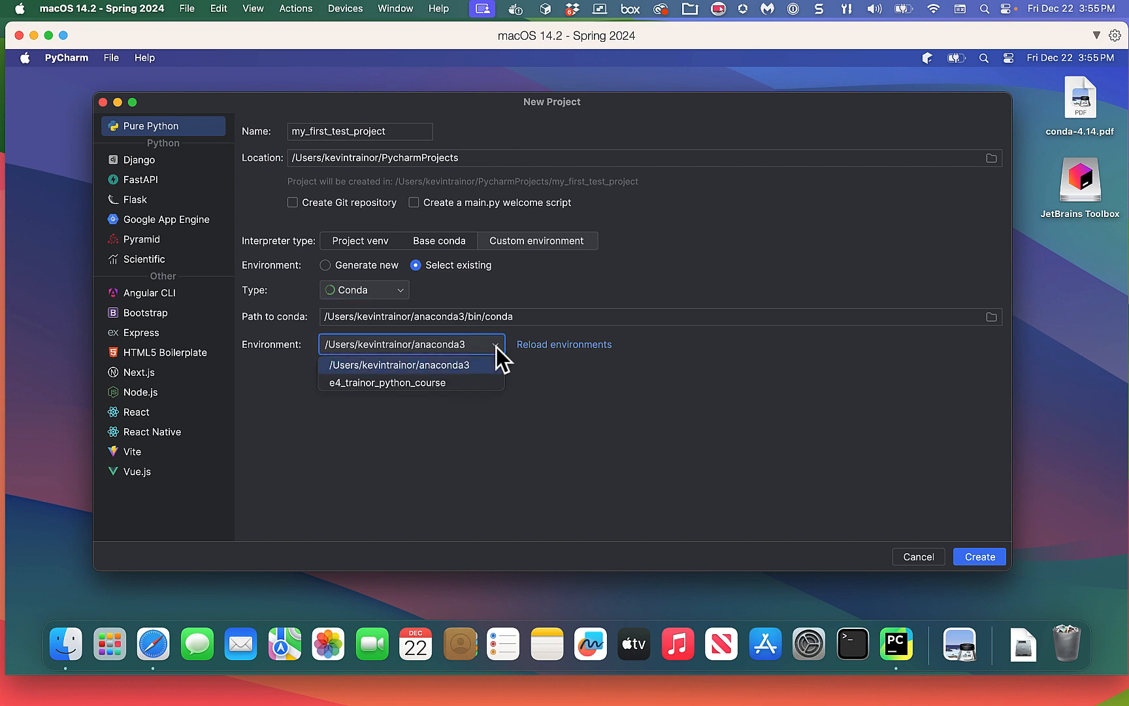
left_click(486, 401)
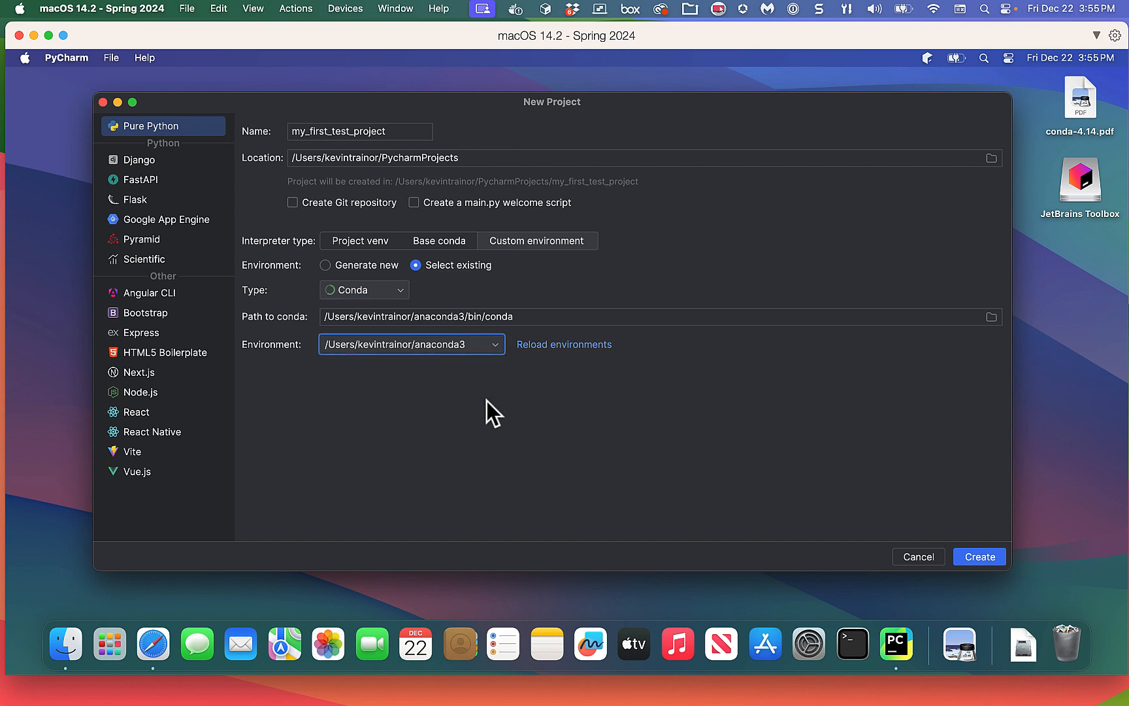
left_click(566, 351)
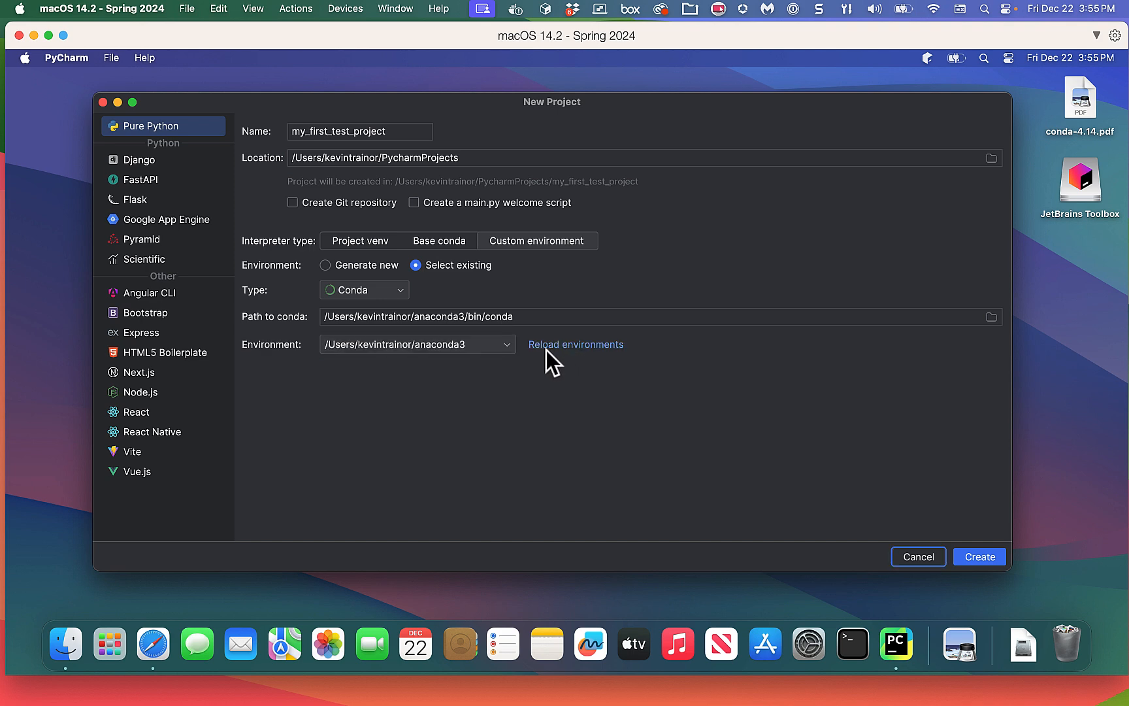
left_click(507, 347)
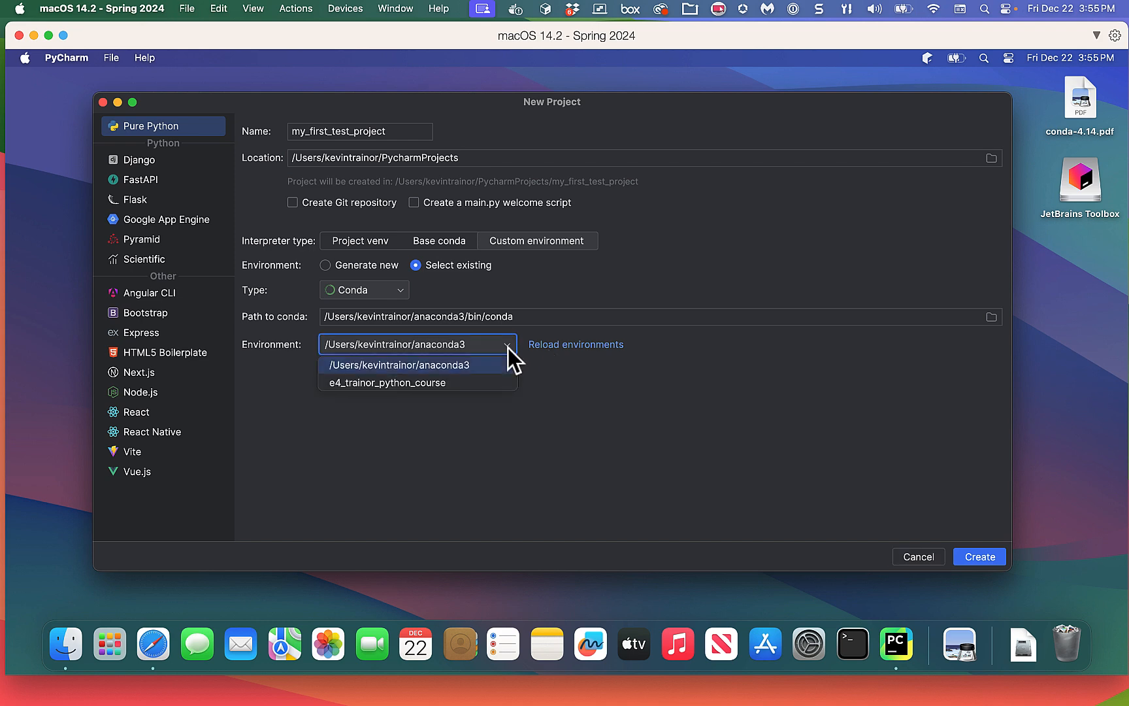
left_click(490, 382)
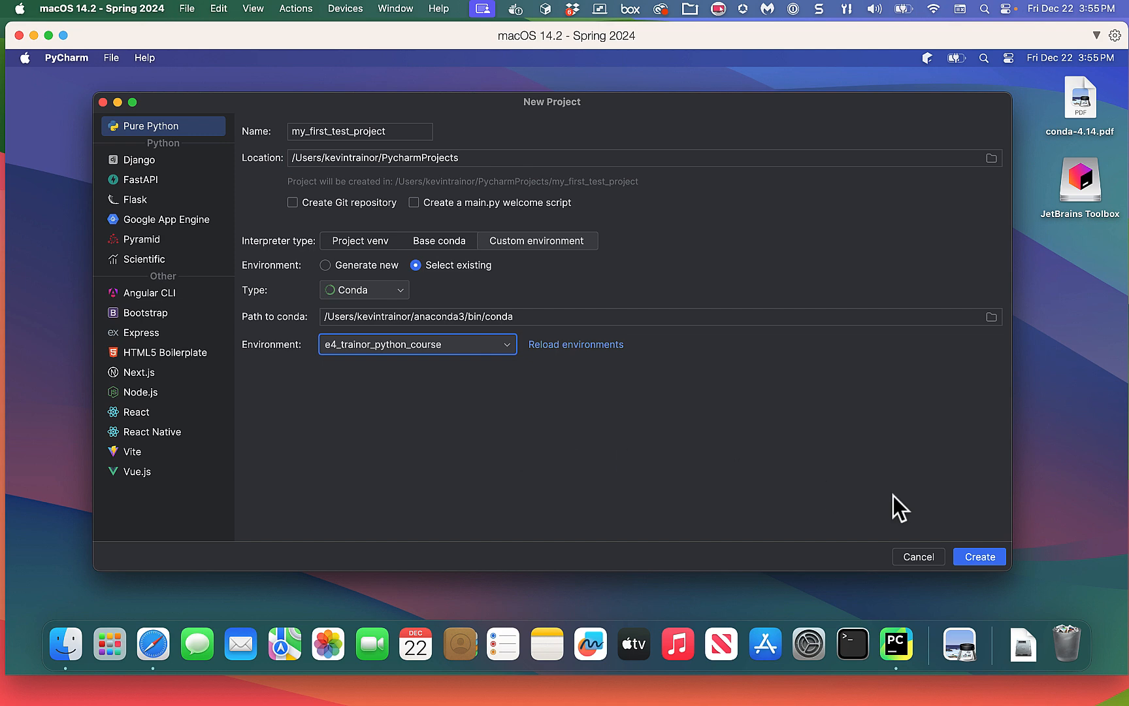
Create my_first_test_project with the chosen Conda interpreter.
left_click(984, 554)
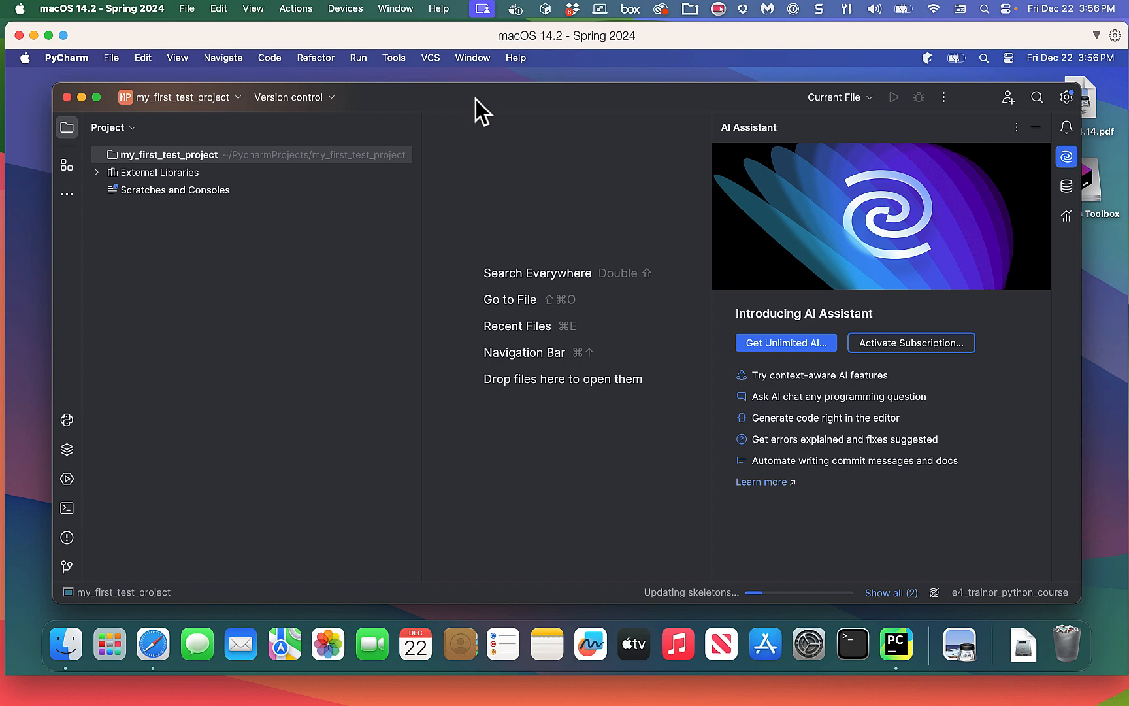
Open PyCharm Settings on the Plugins Marketplace page.
left_click(55, 58)
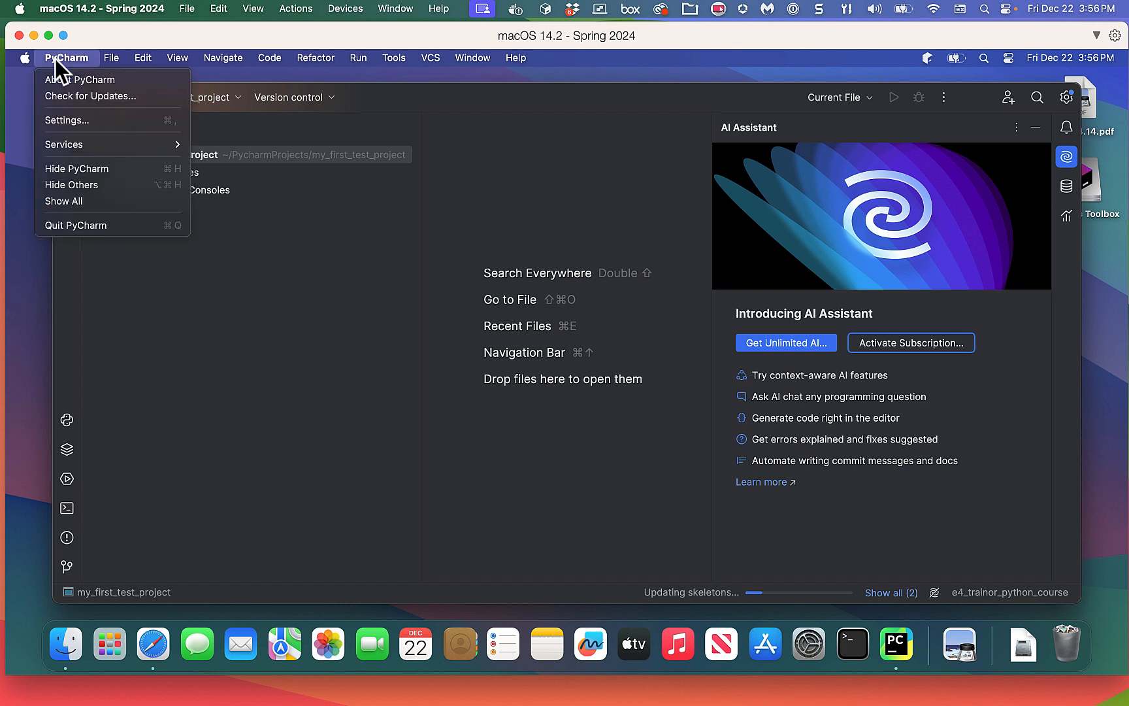
left_click(65, 117)
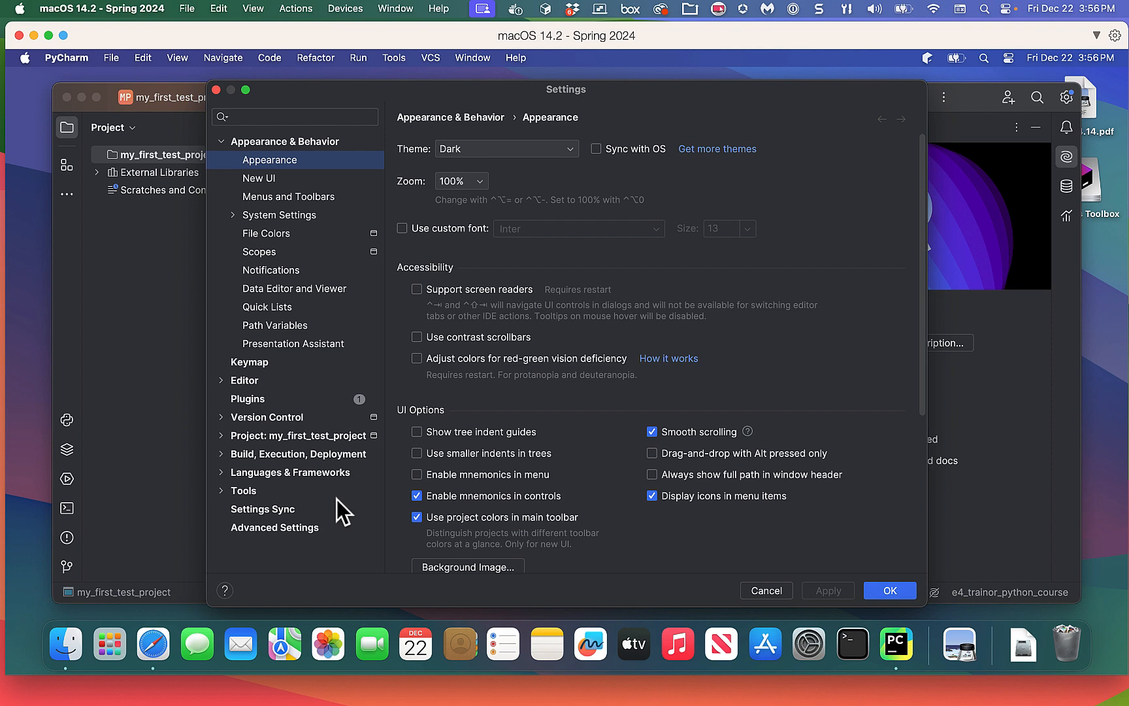
left_click(248, 398)
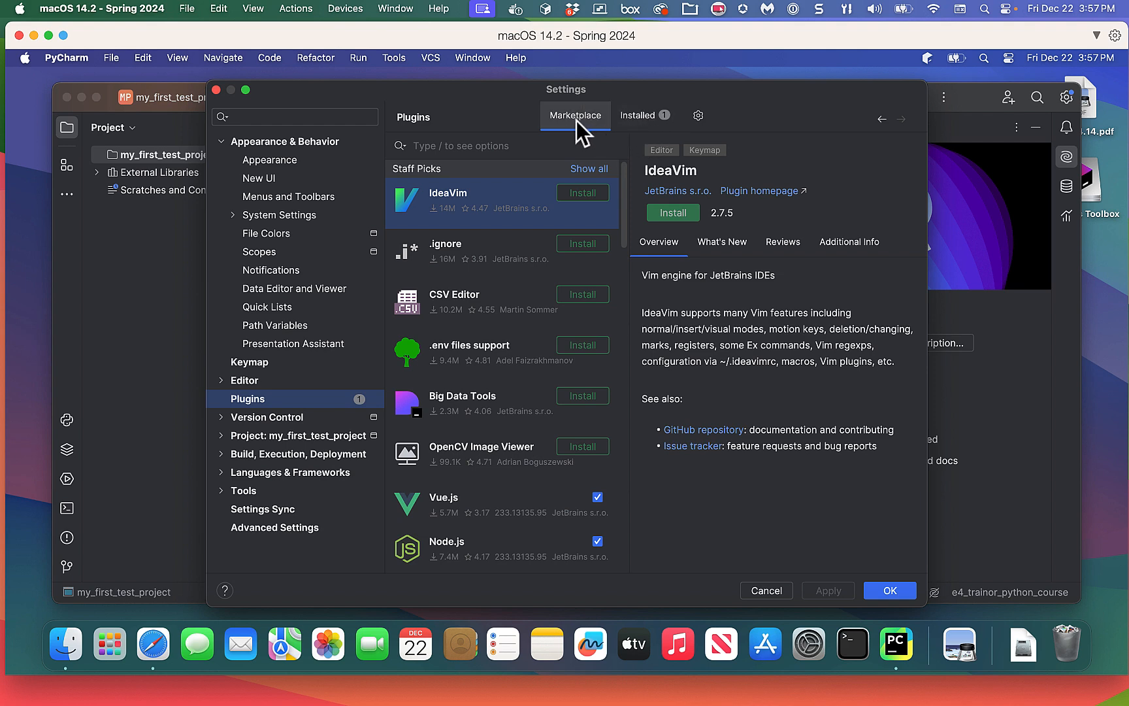
Show the installed plugins, including AI Assistant's available update to 233.13135.103.
left_click(638, 118)
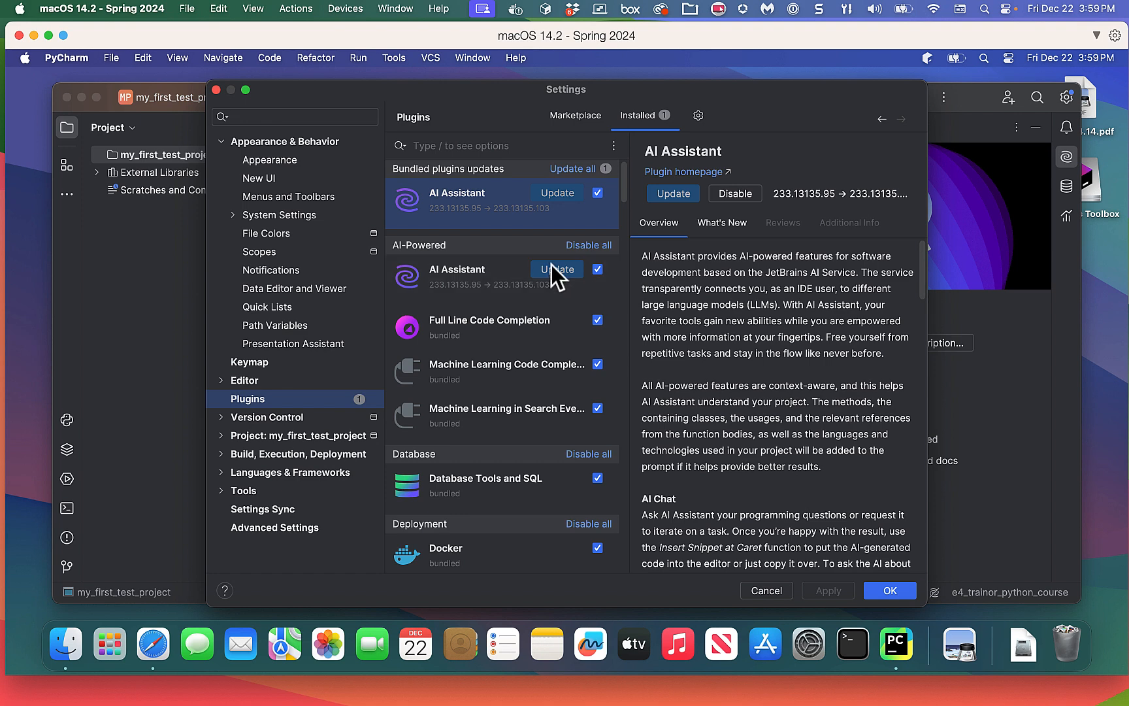
Disable the AI Assistant plugin and apply the change, closing Settings.
left_click(598, 270)
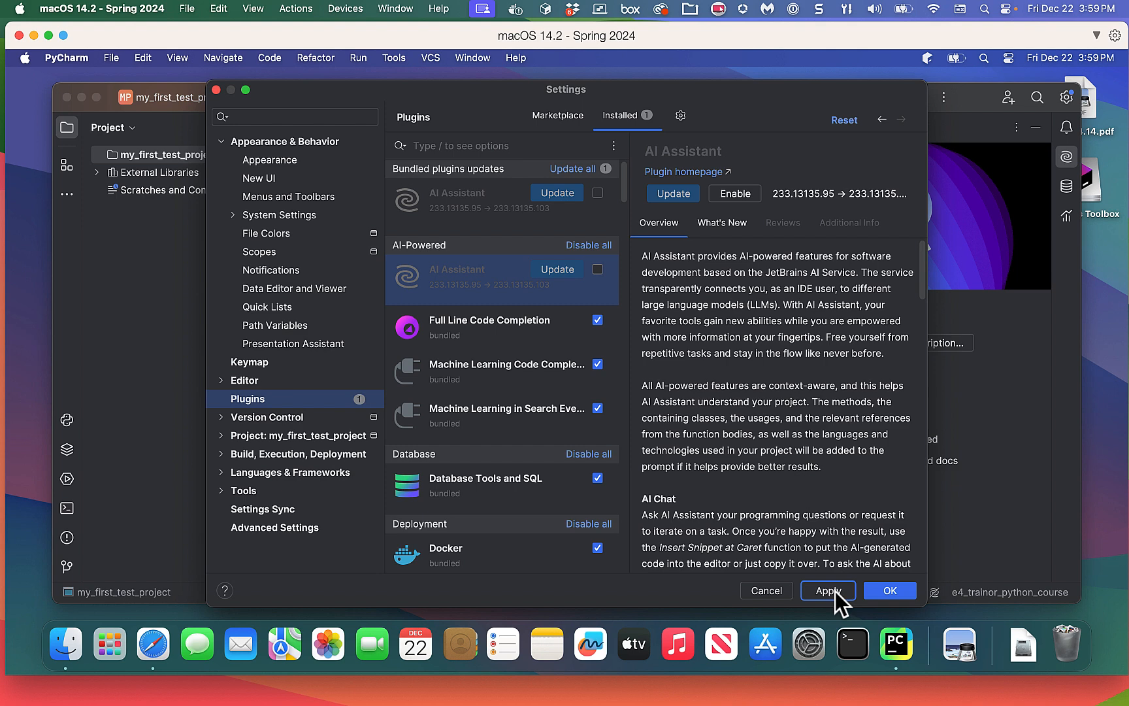
left_click(898, 594)
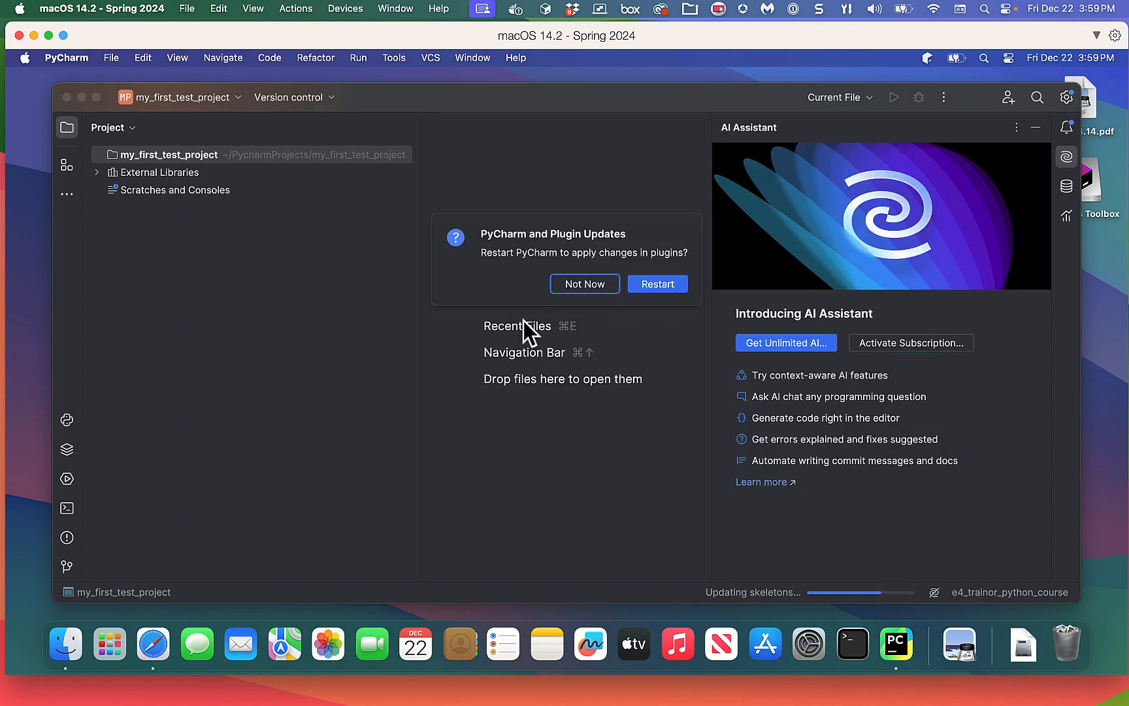
Restart PyCharm despite running background tasks and turn off tips on startup.
left_click(666, 287)
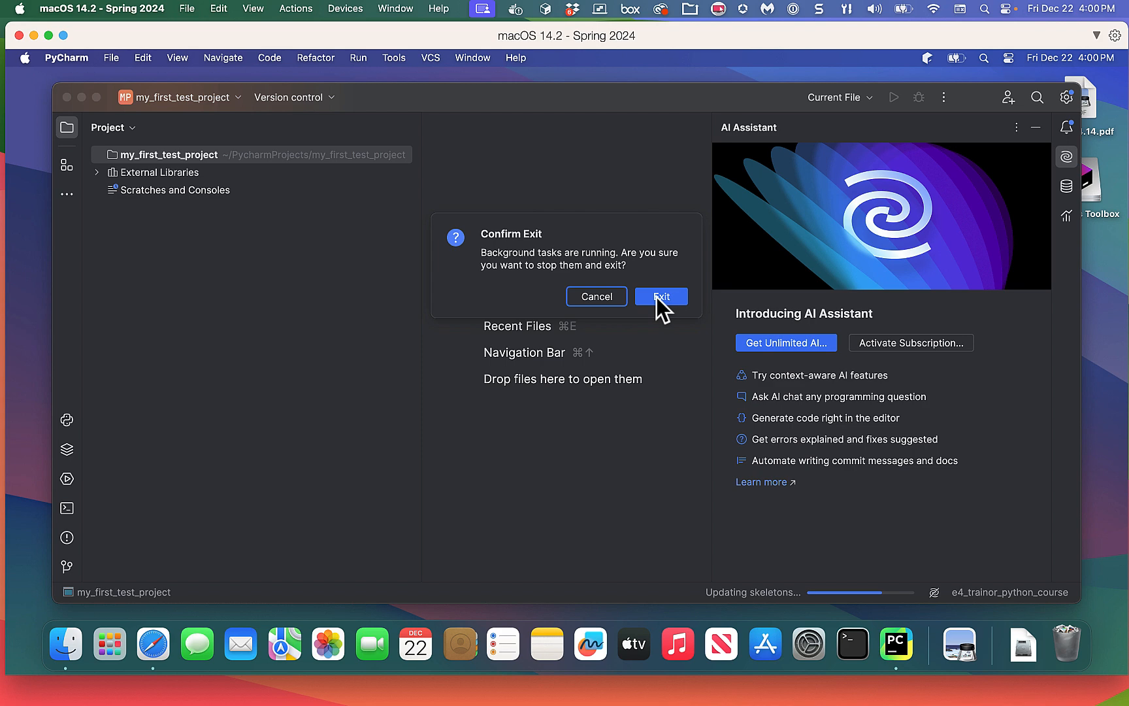
left_click(658, 297)
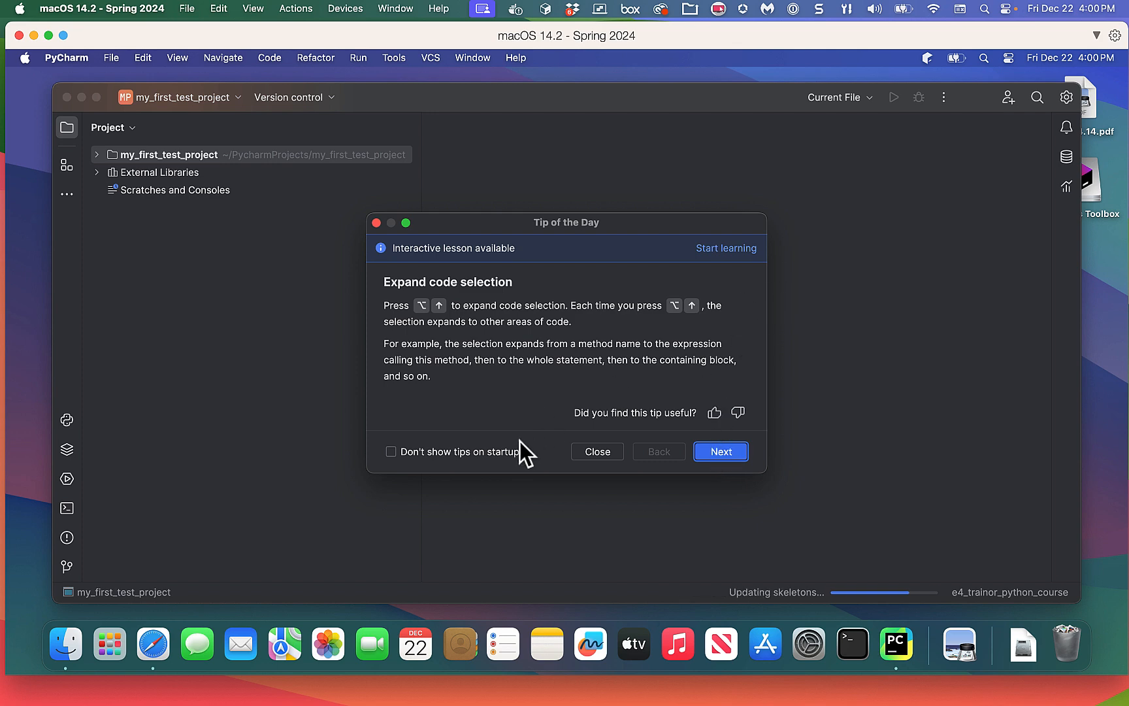
left_click(391, 452)
Close the Tip of the Day and enlarge the my_first_test_project window.
left_click(597, 451)
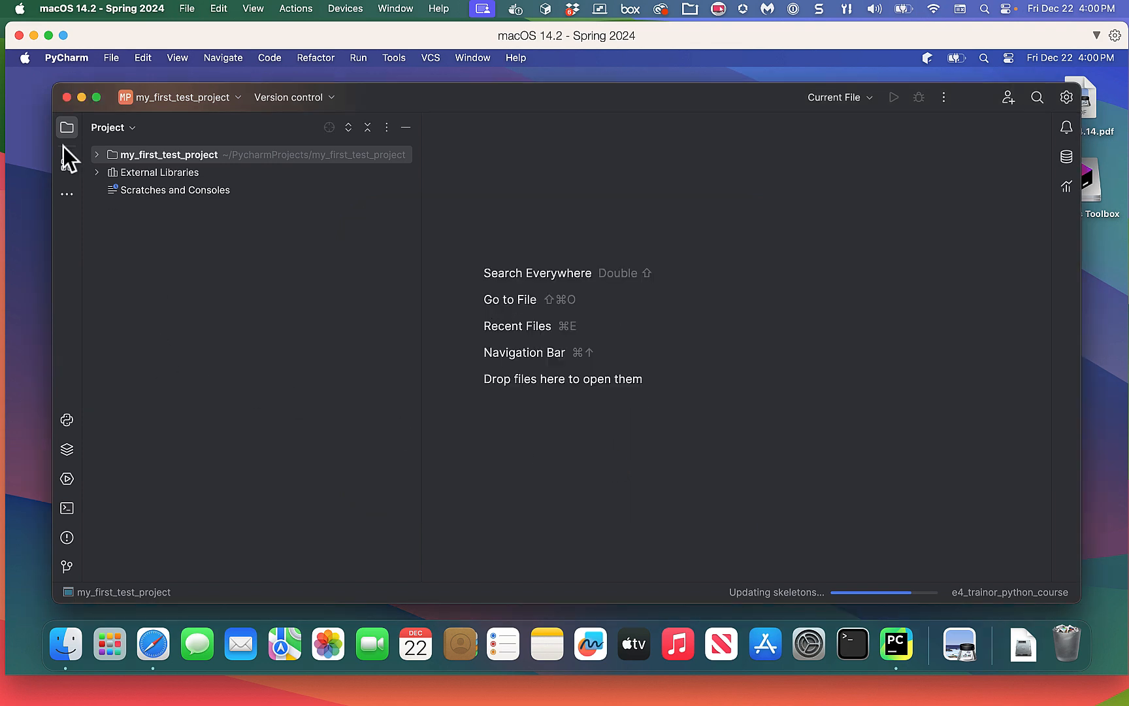
left_click_drag(55, 86, 32, 77)
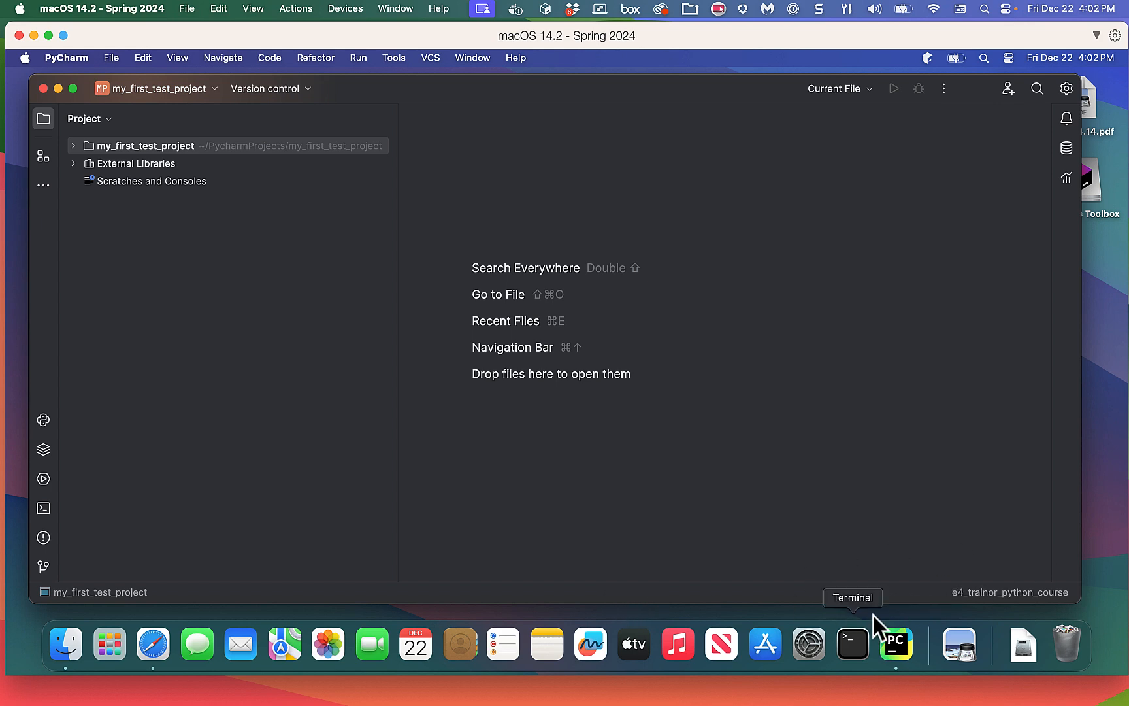
Launch Terminal, then open the interpreter popup showing e4_trainor_python_course as current.
left_click(836, 617)
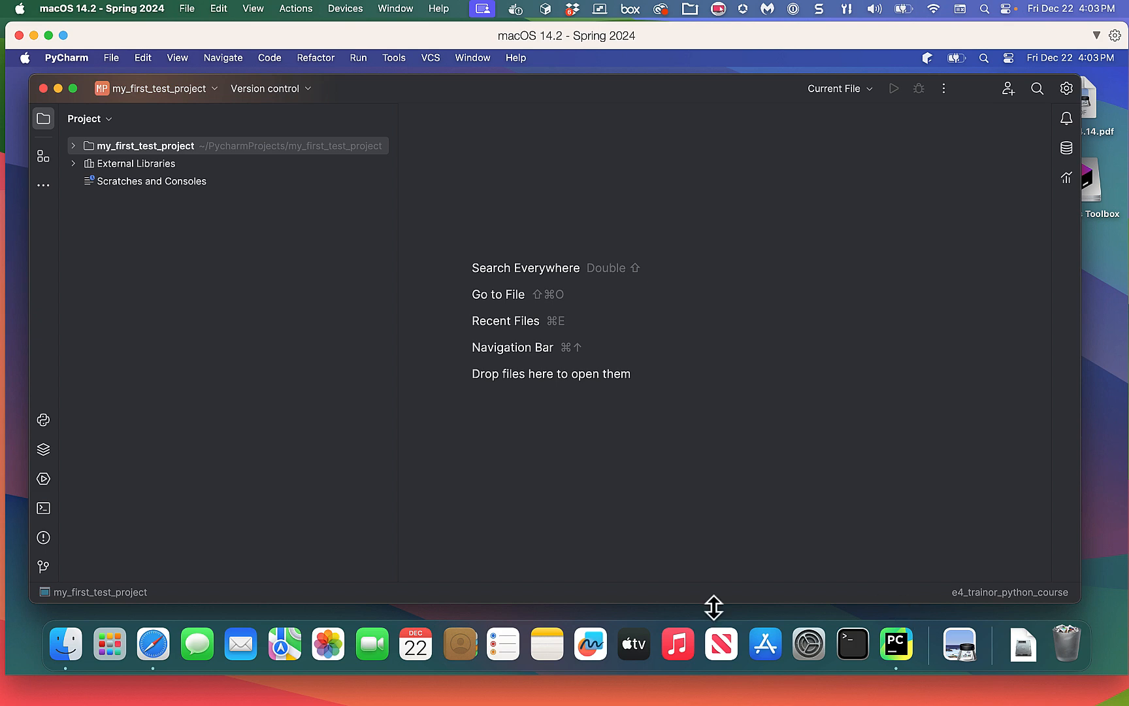
left_click(1015, 594)
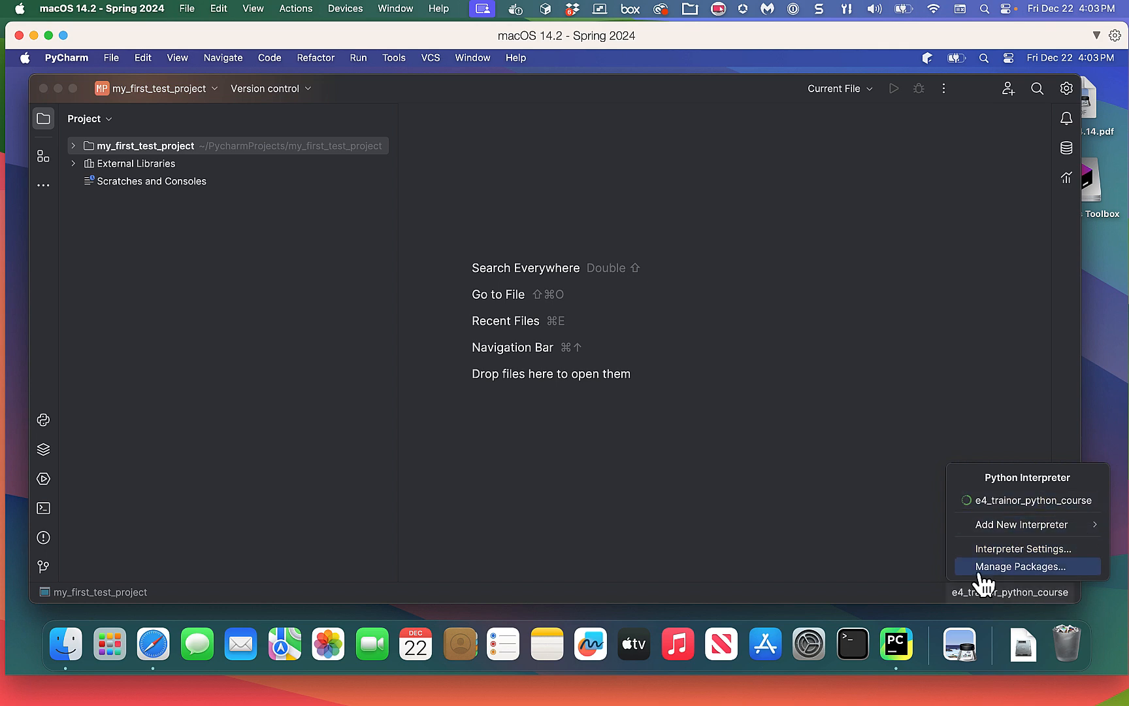
Browse Add New Interpreter options and the interpreter's package list, then close them unchanged.
left_click(1047, 532)
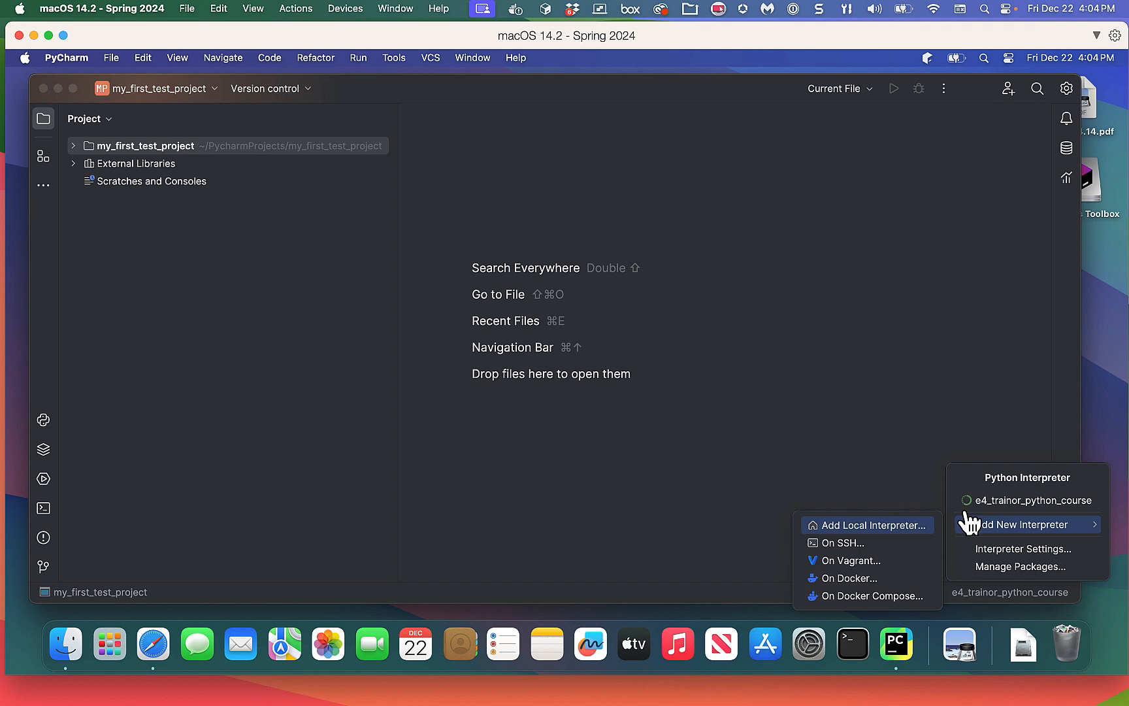
left_click(802, 411)
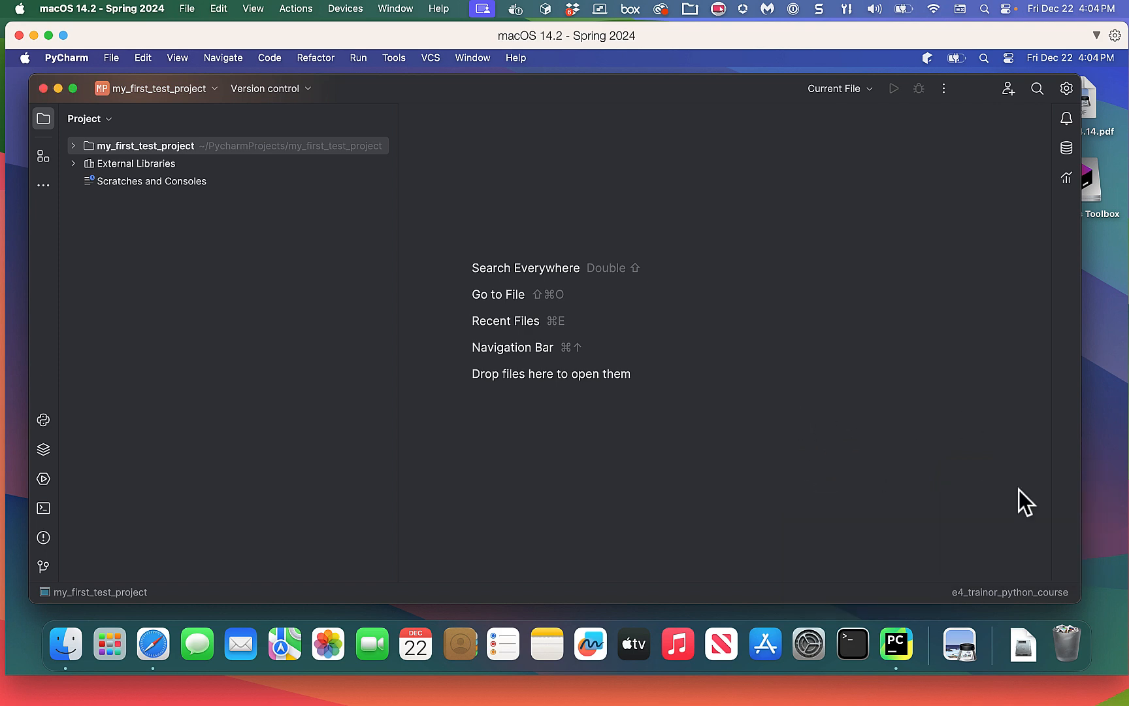
left_click(1016, 594)
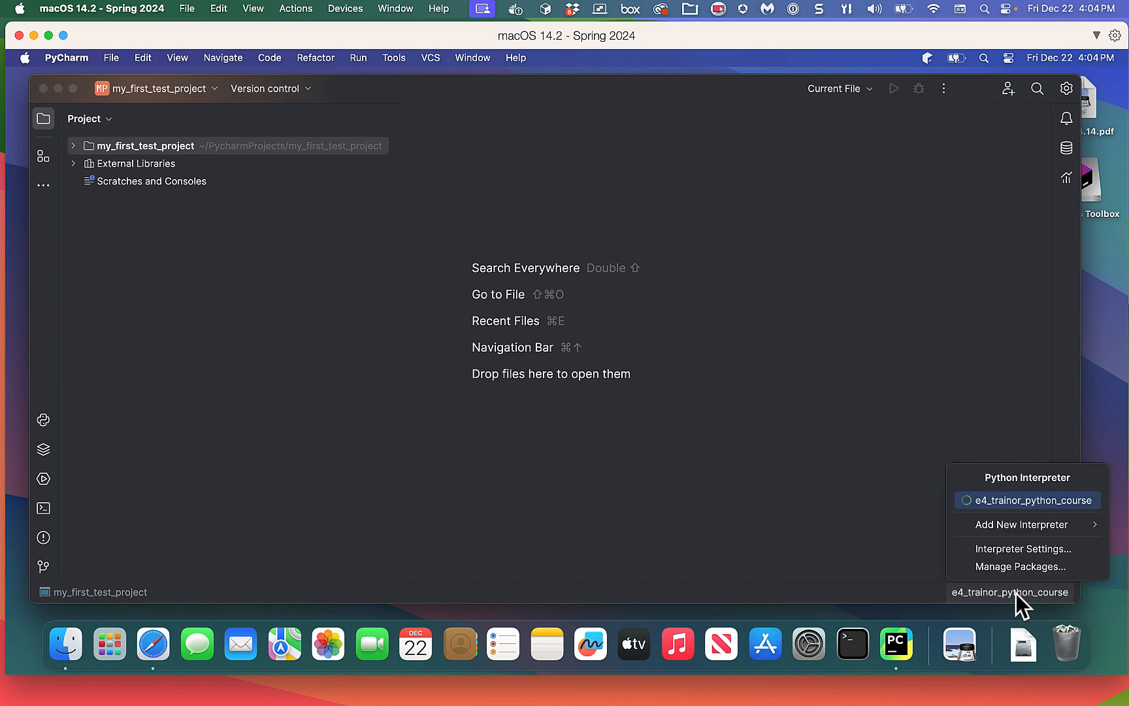
left_click(1015, 547)
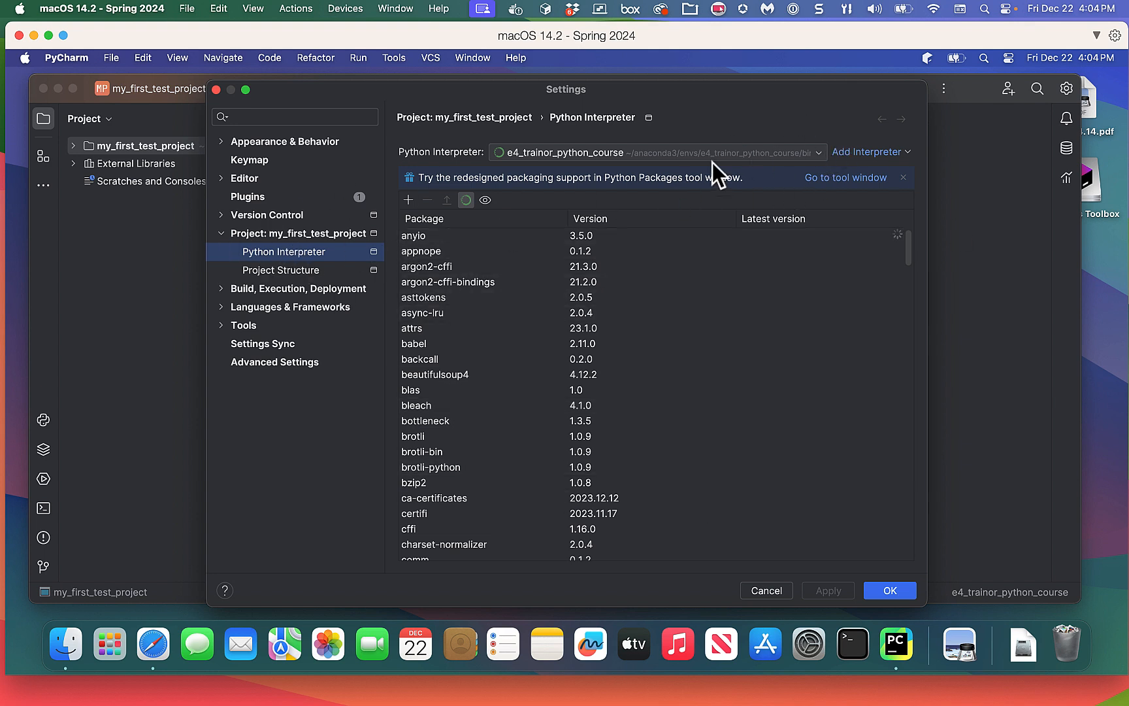
left_click(768, 589)
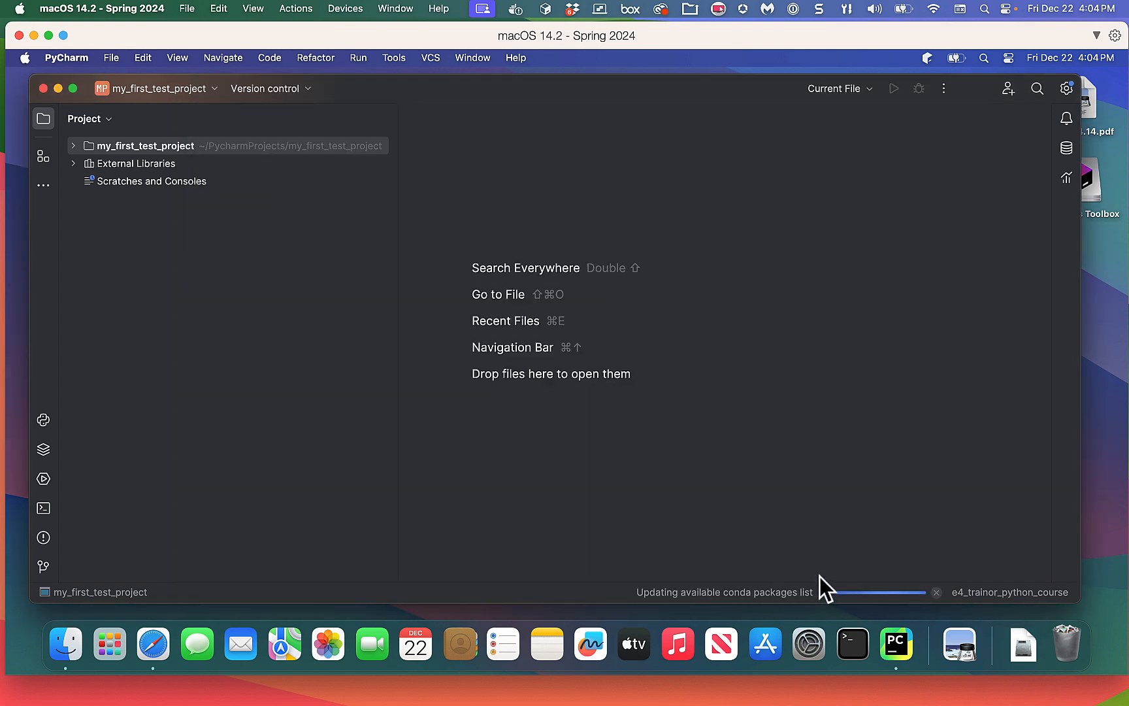
left_click(996, 592)
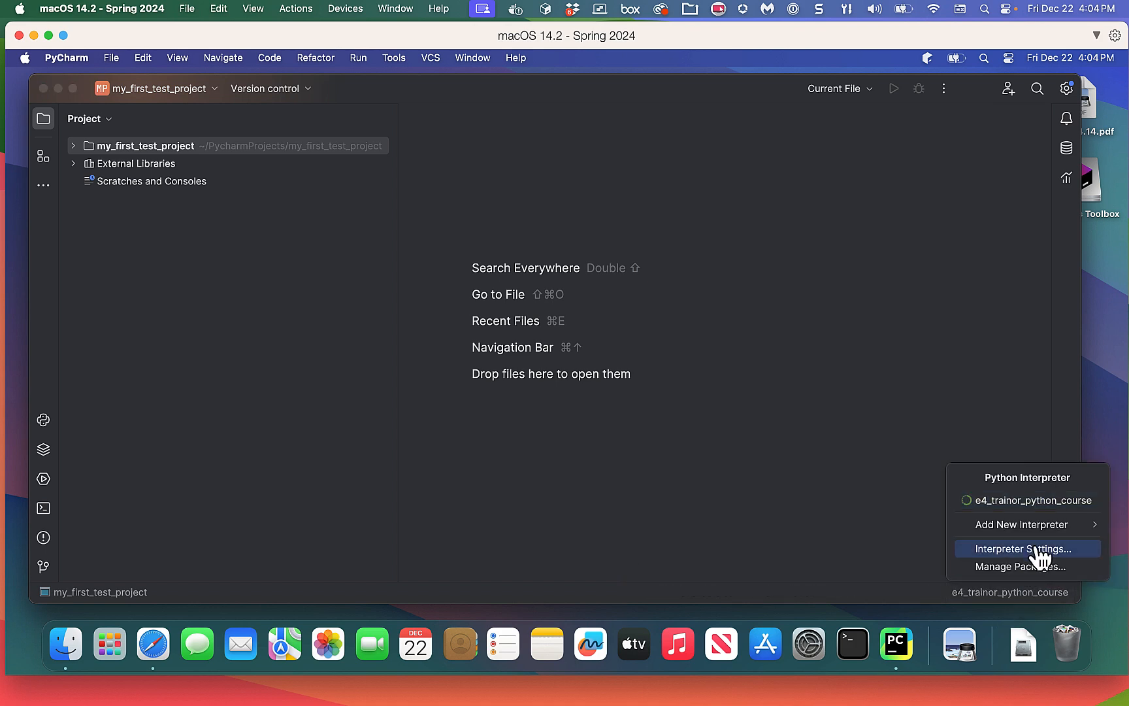
left_click(875, 522)
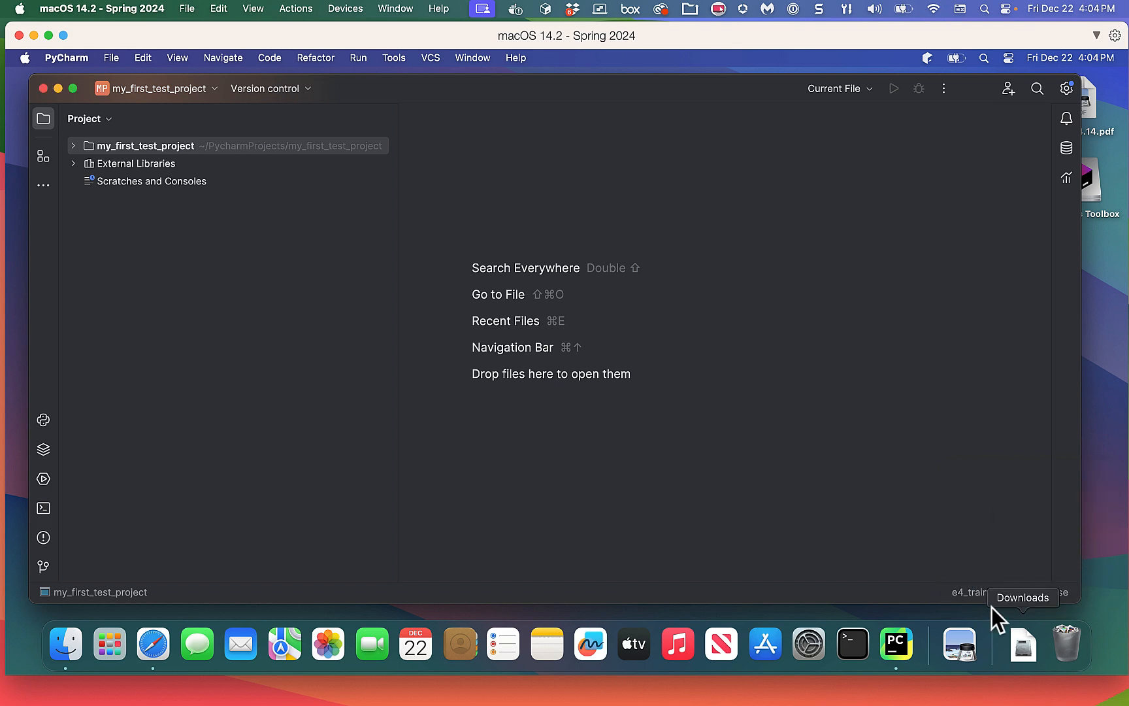
Open Settings at Project: my_first_test_project > Python Interpreter, listing e4_trainor_python_course packages.
left_click(57, 57)
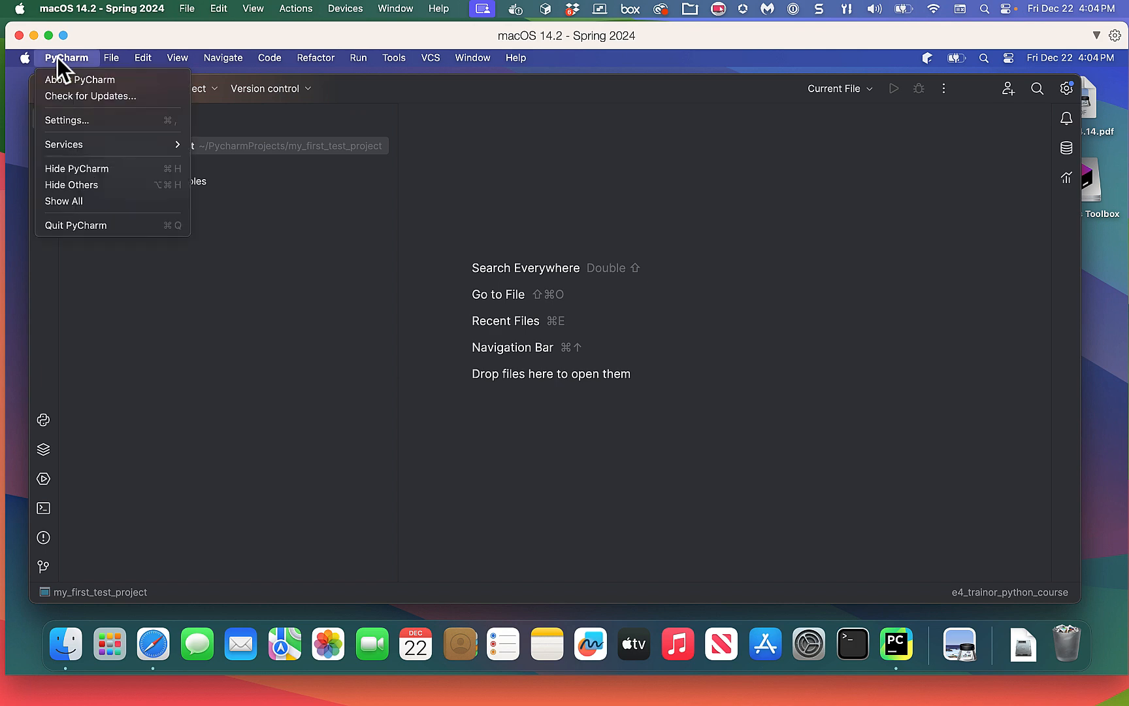
left_click(53, 118)
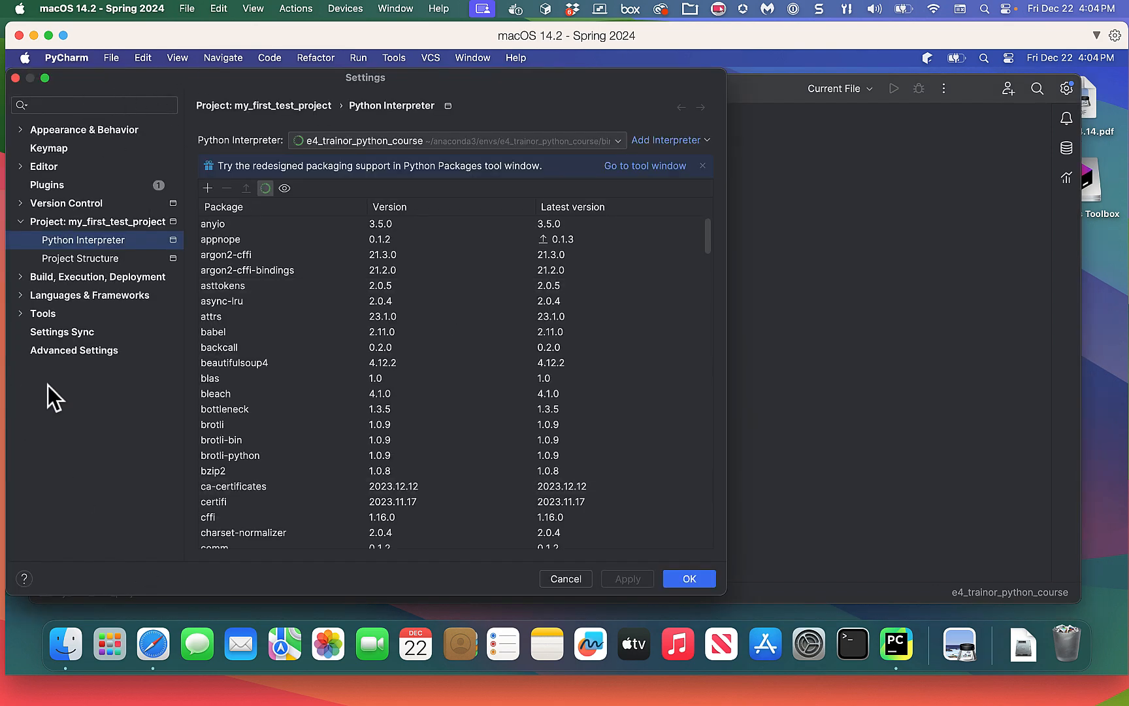
left_click(18, 222)
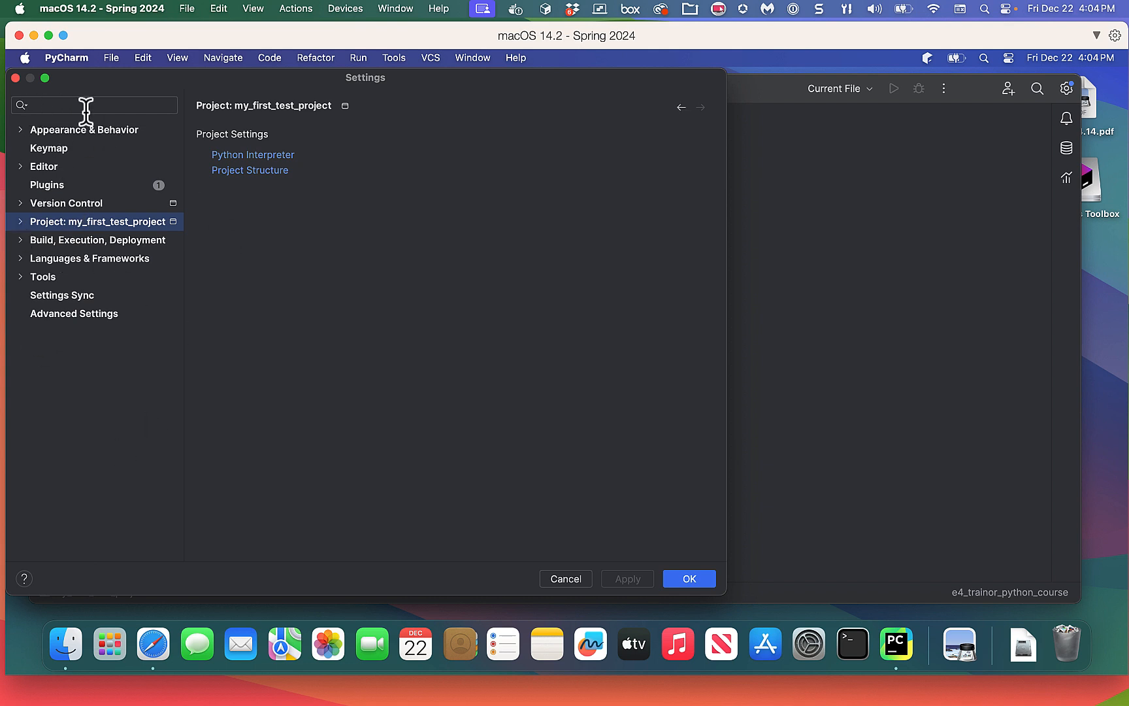
left_click(20, 222)
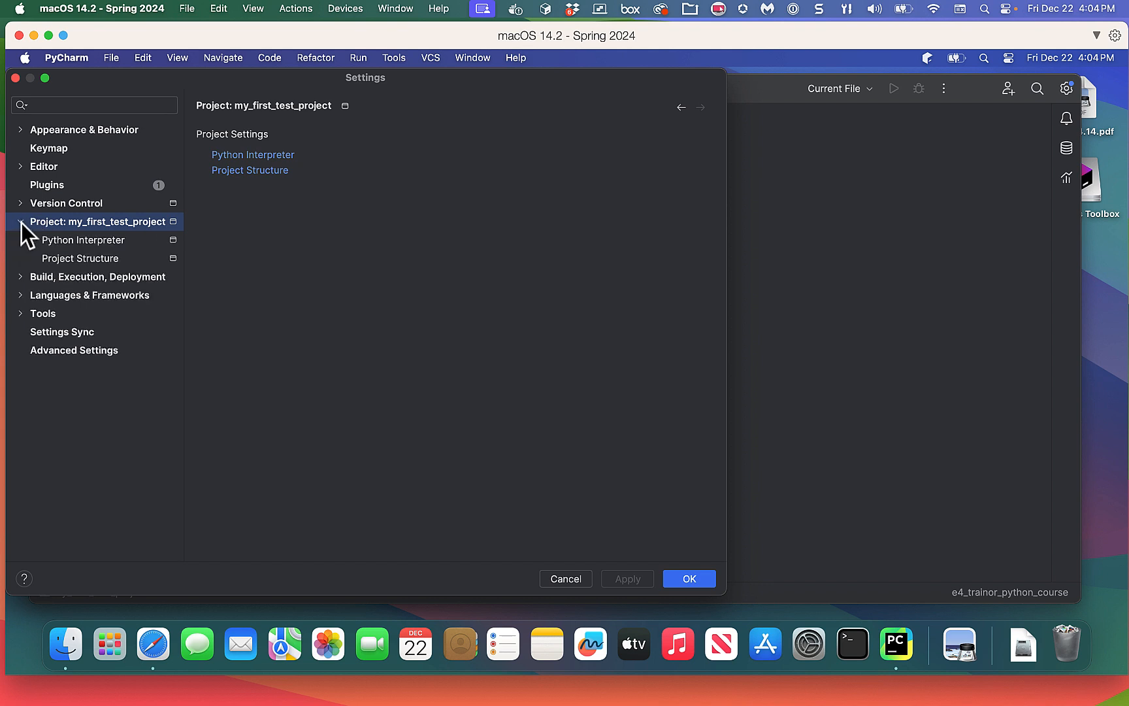
left_click(97, 239)
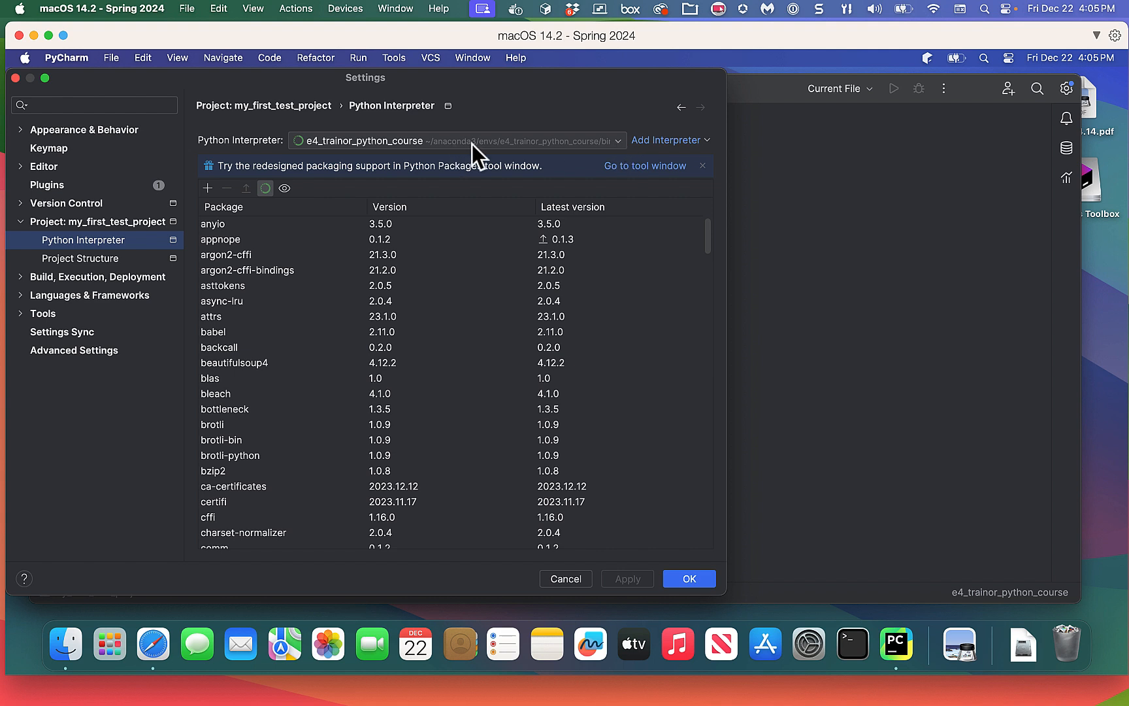
Keep e4_trainor_python_course, decline the git developer tools, and start adding a local interpreter.
left_click(618, 143)
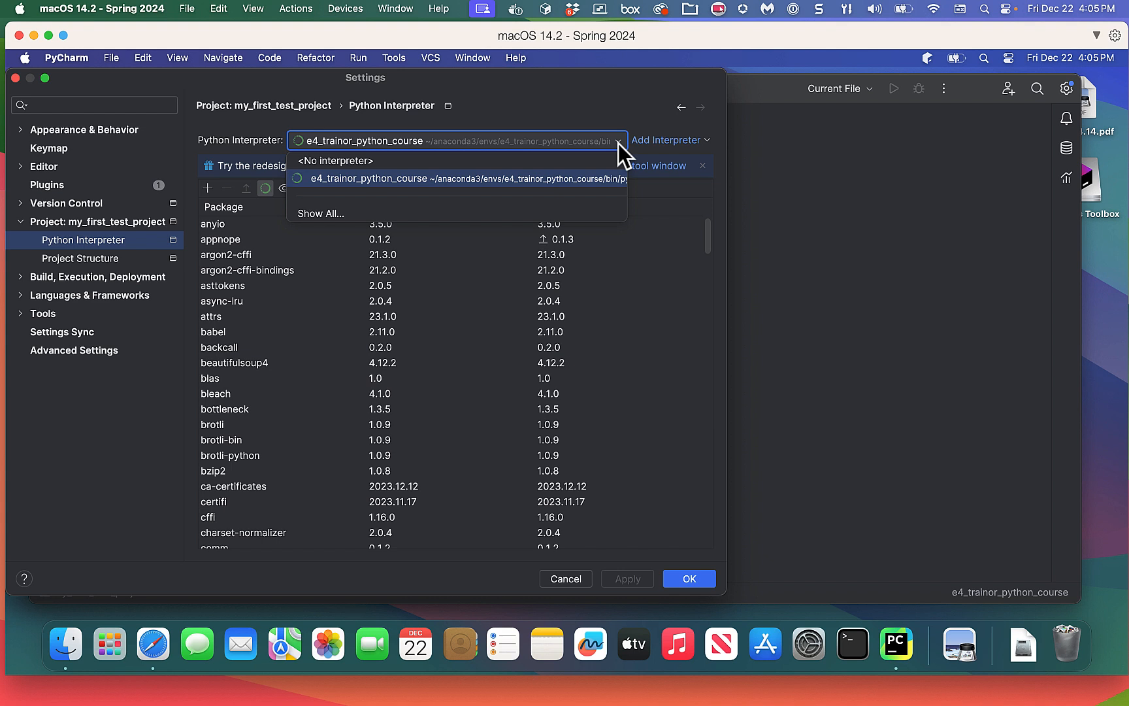
left_click(403, 177)
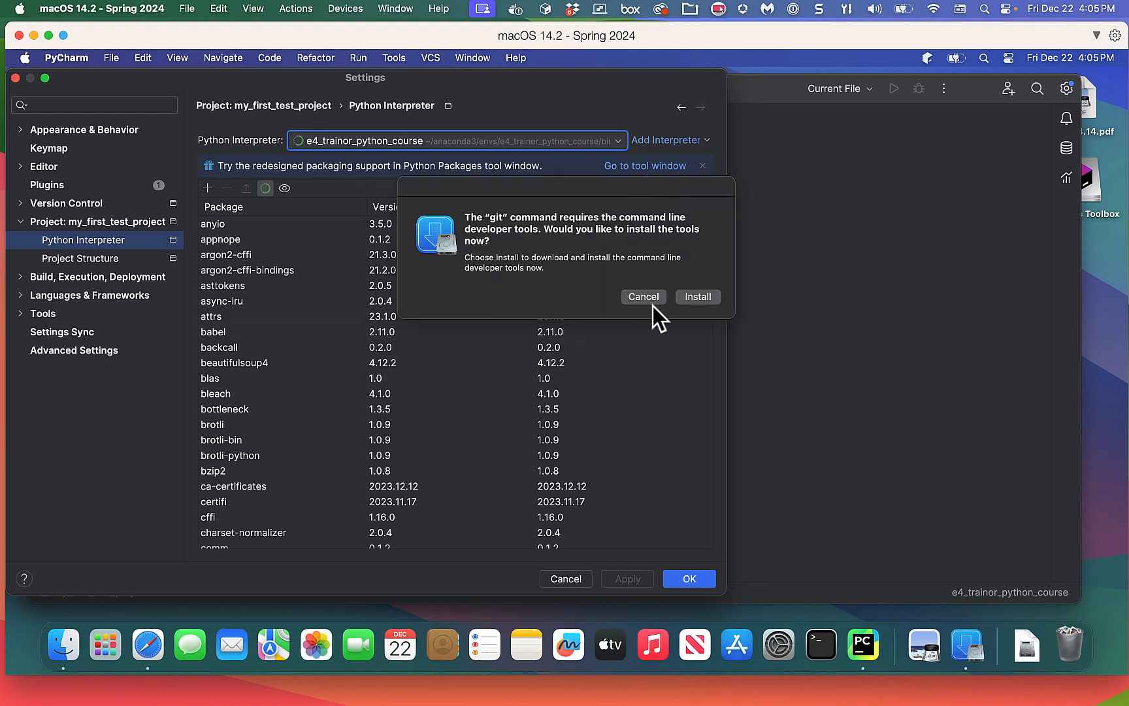
left_click(642, 297)
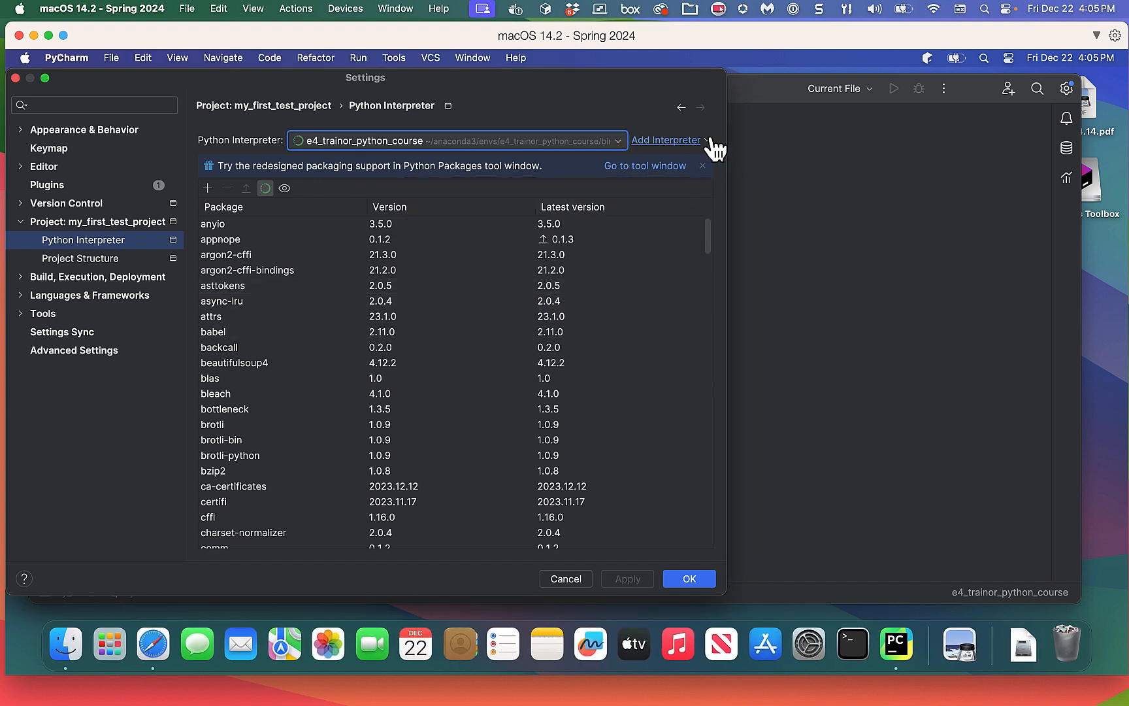
left_click(695, 140)
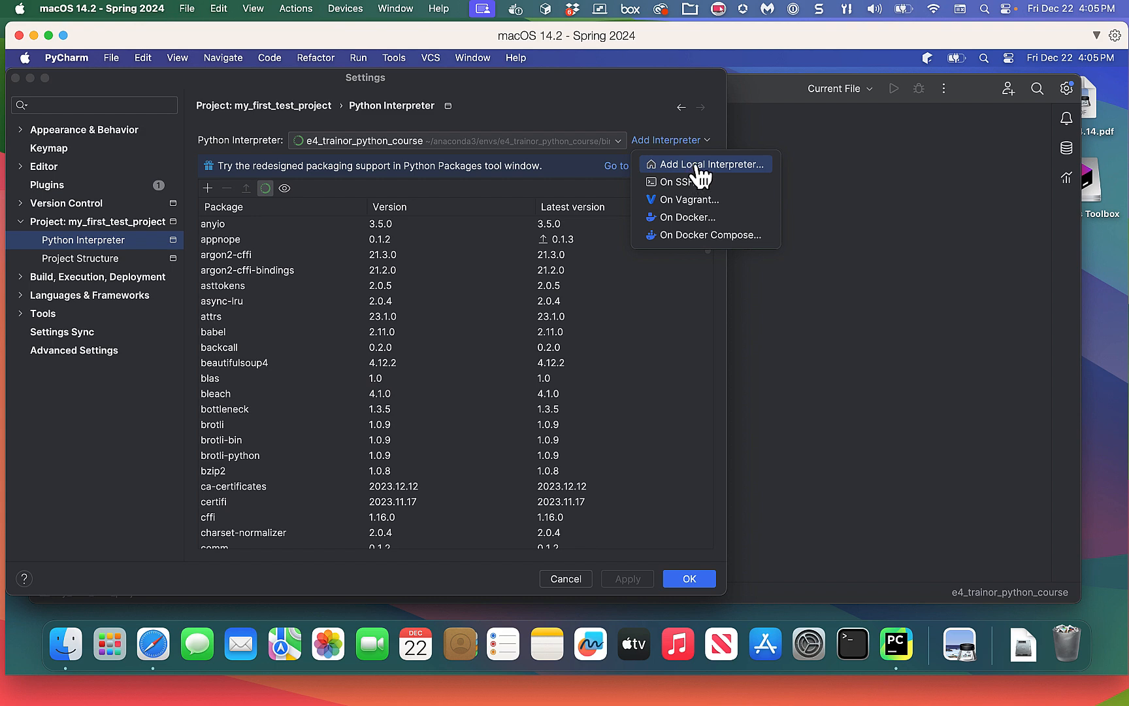
left_click(697, 167)
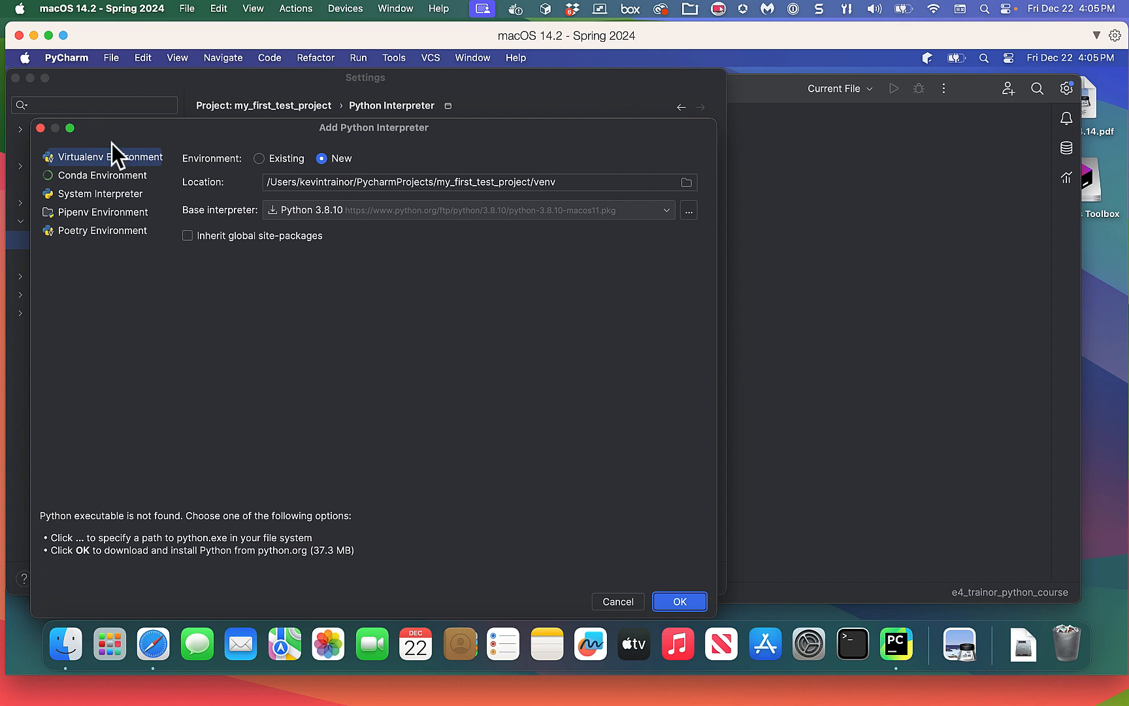
Switch to Conda Environment, load existing environments, and settle on e4_trainor_python_course.
left_click(83, 177)
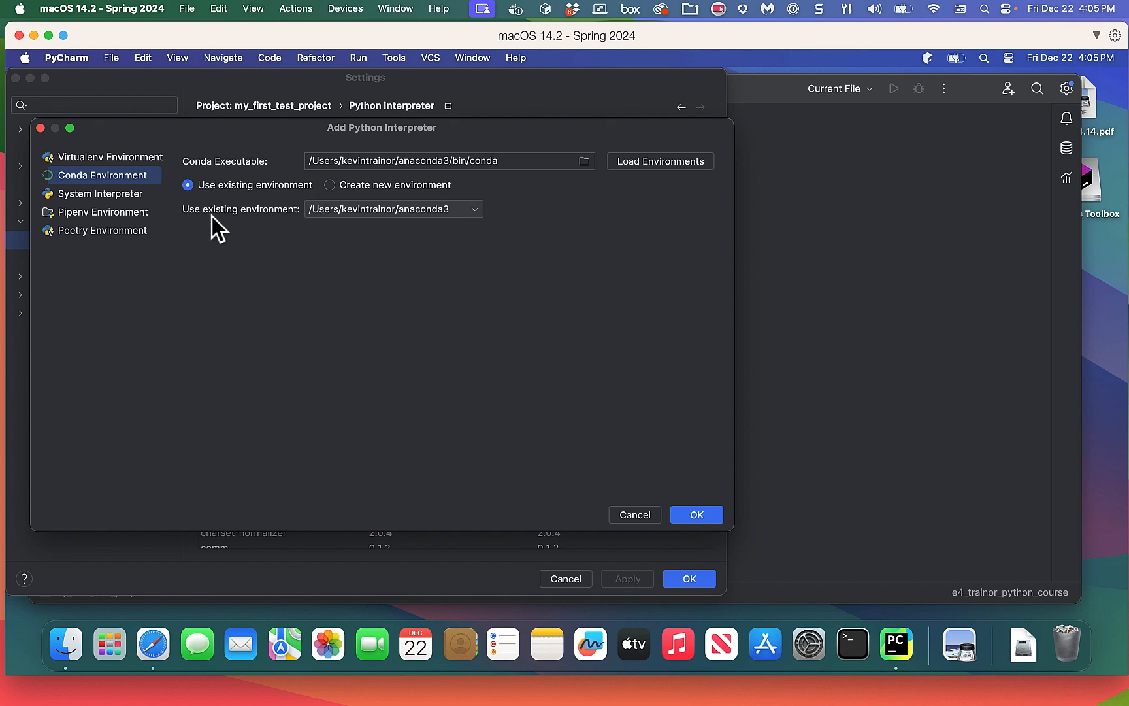
left_click(474, 209)
left_click(473, 213)
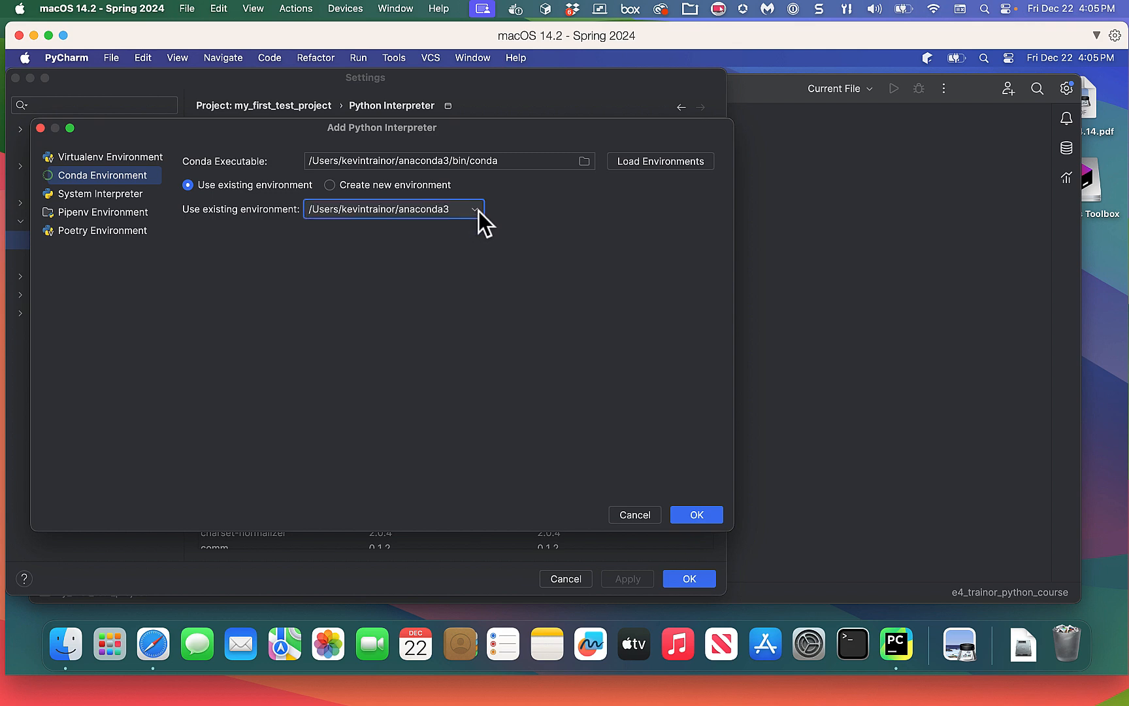
left_click(637, 164)
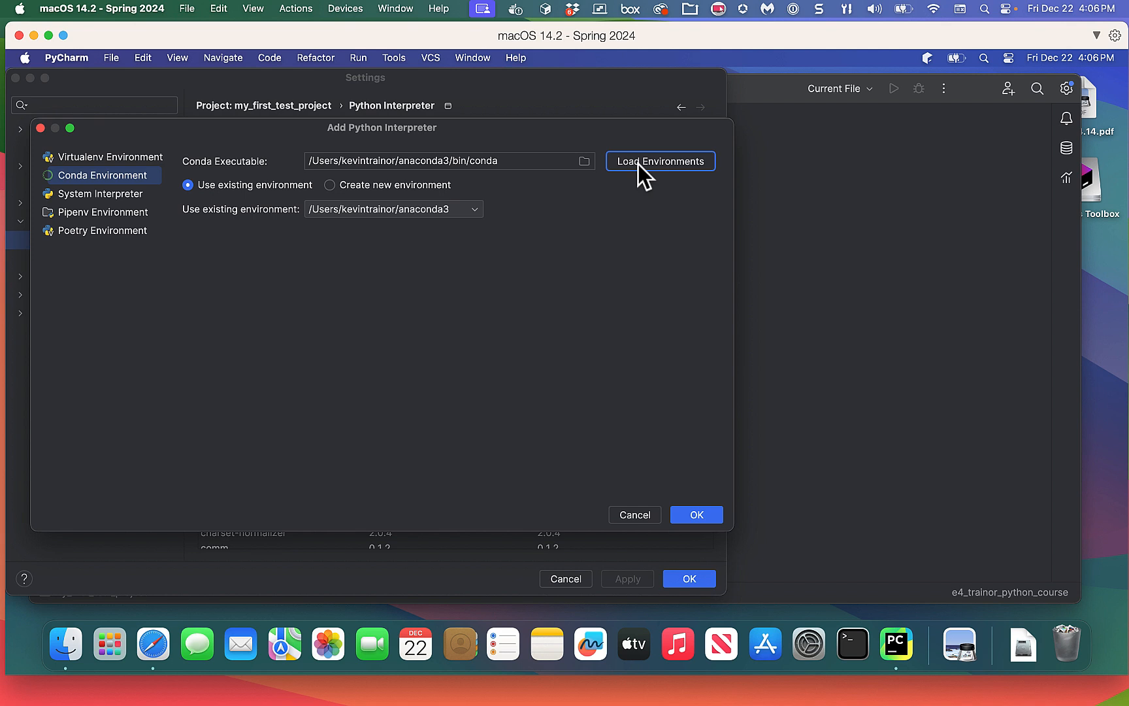
left_click(476, 210)
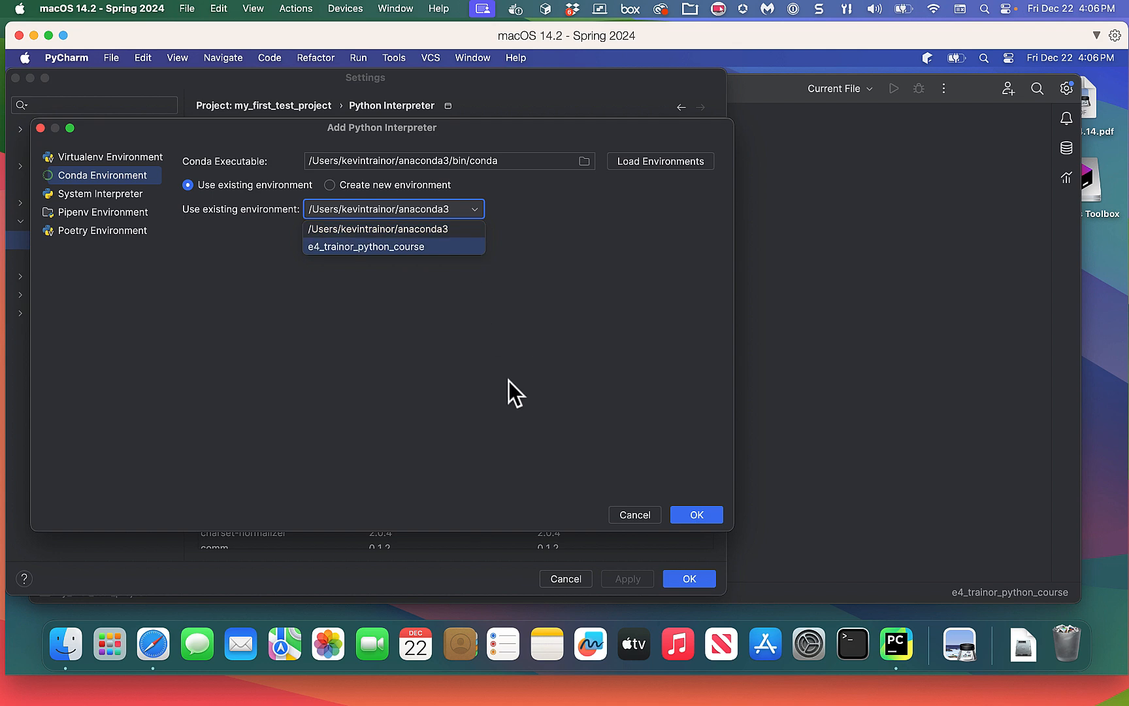
left_click(635, 514)
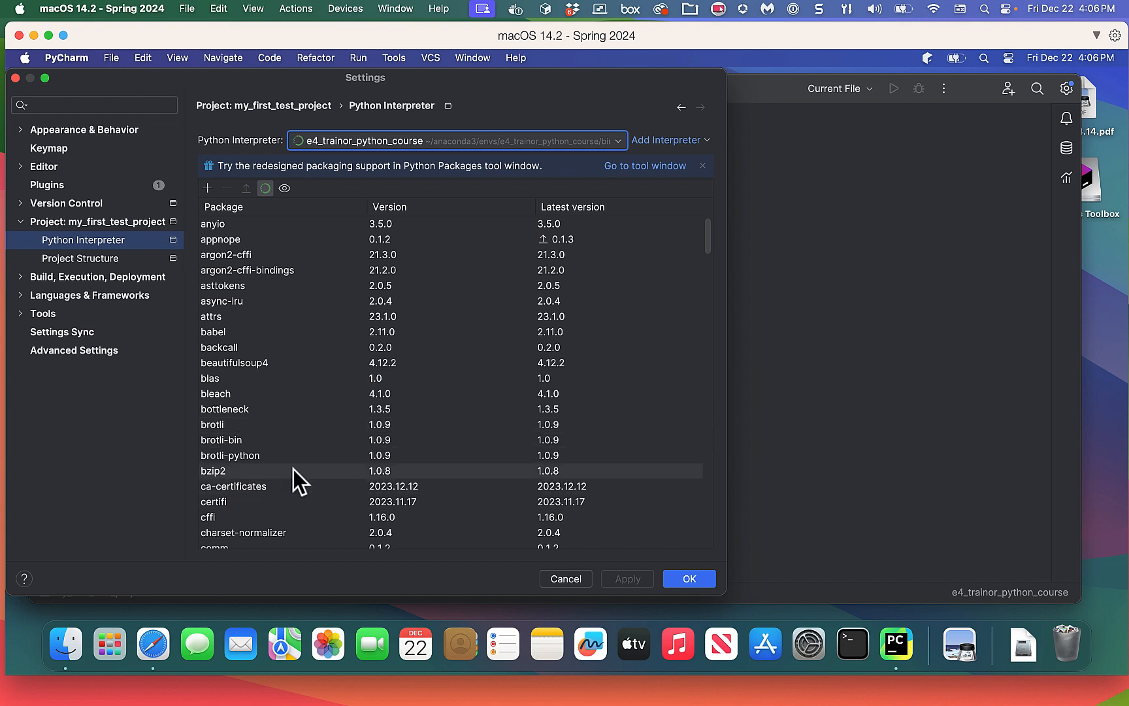
scroll(312, 428, "down", 8)
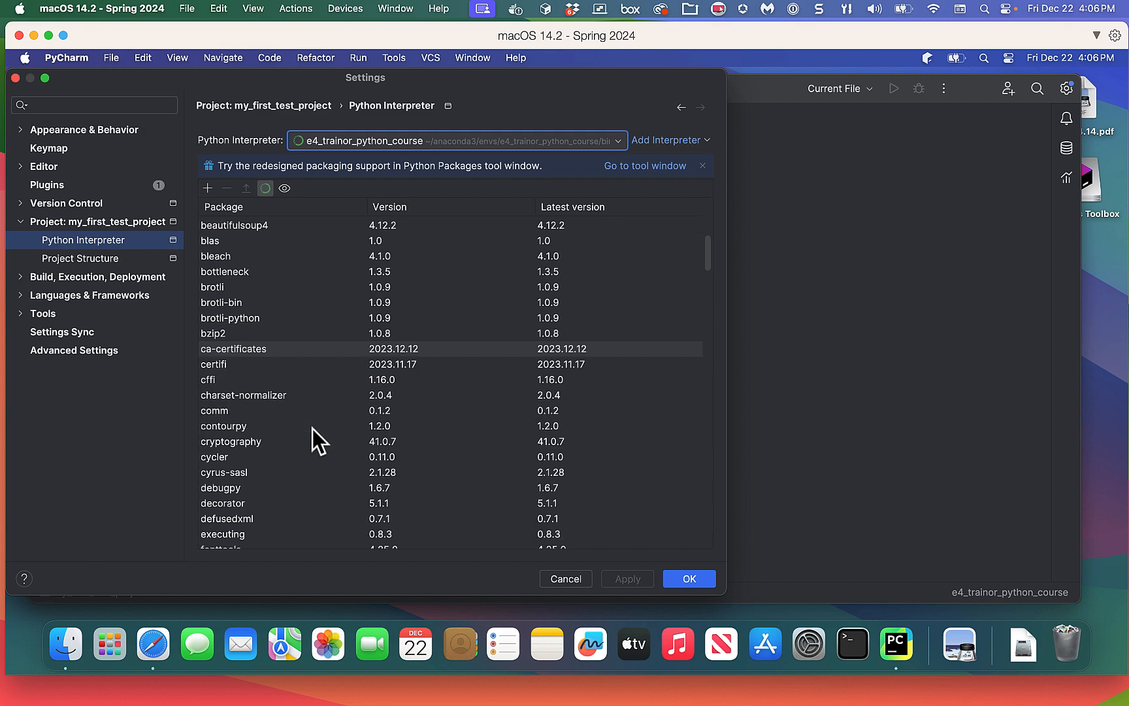
scroll(312, 429, "down", 12)
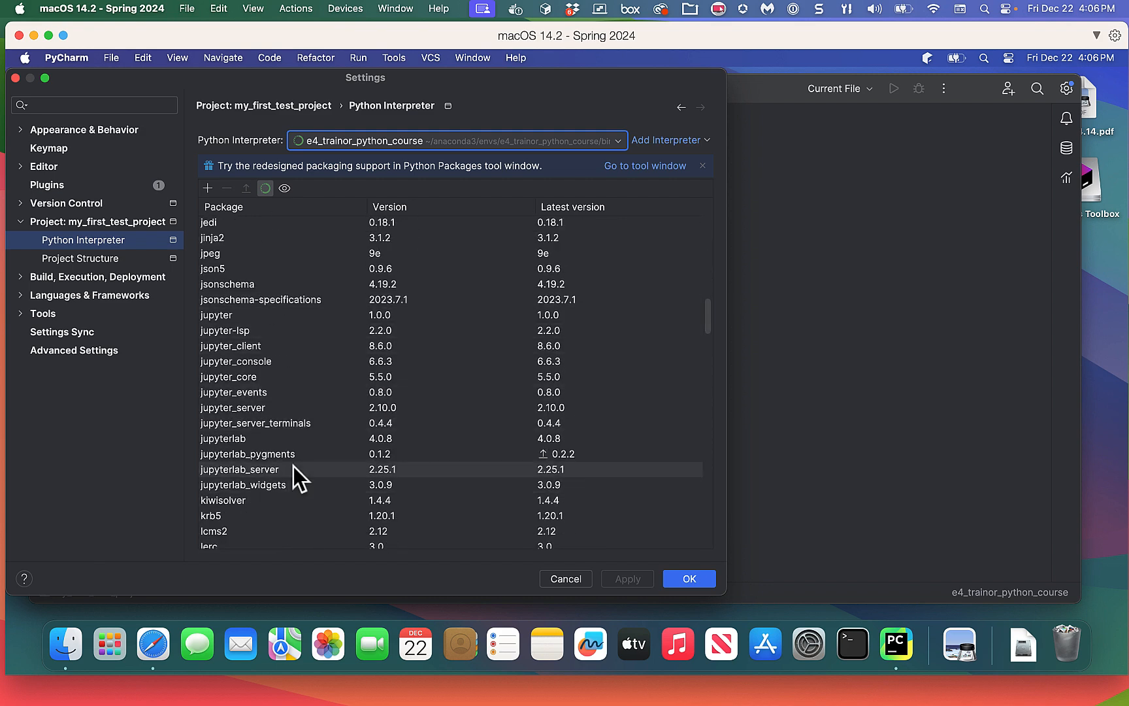
scroll(294, 466, "down", 7)
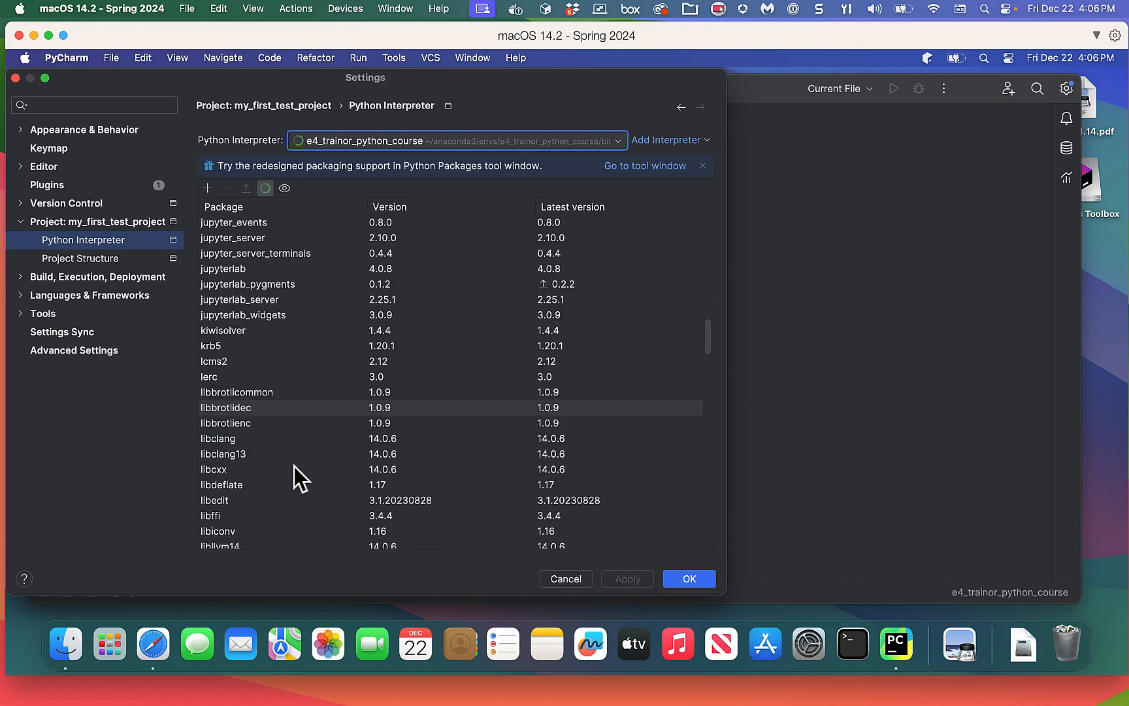
scroll(294, 464, "down", 10)
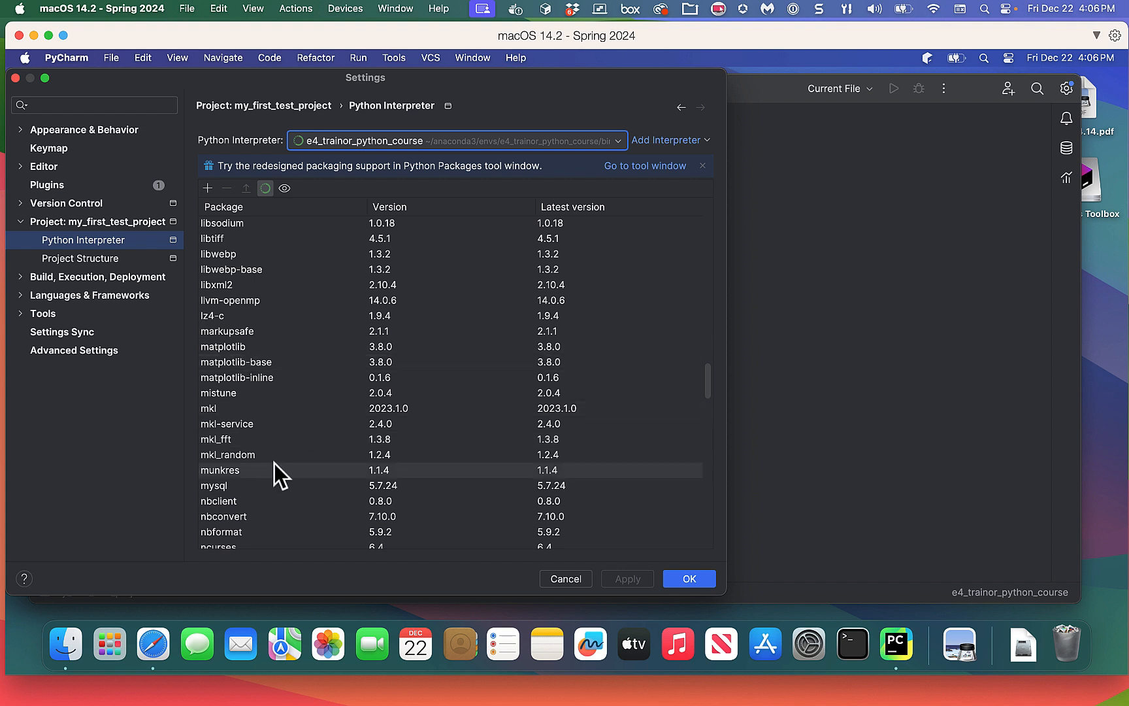
scroll(265, 406, "down", 1)
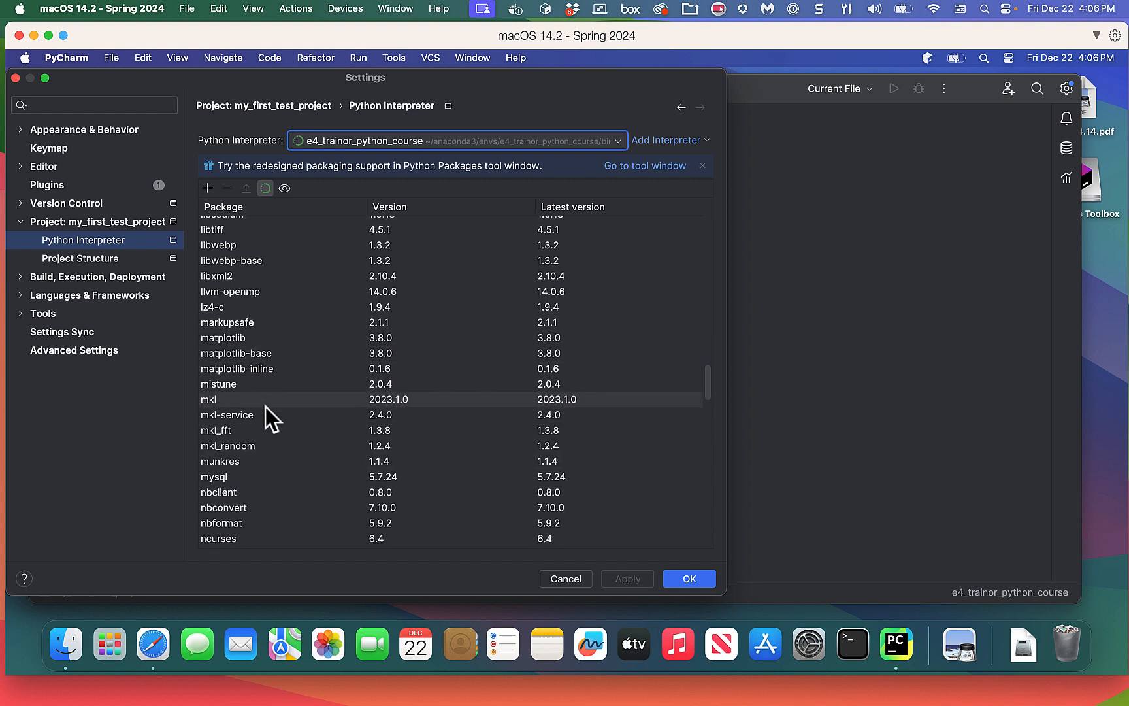
scroll(266, 412, "down", 3)
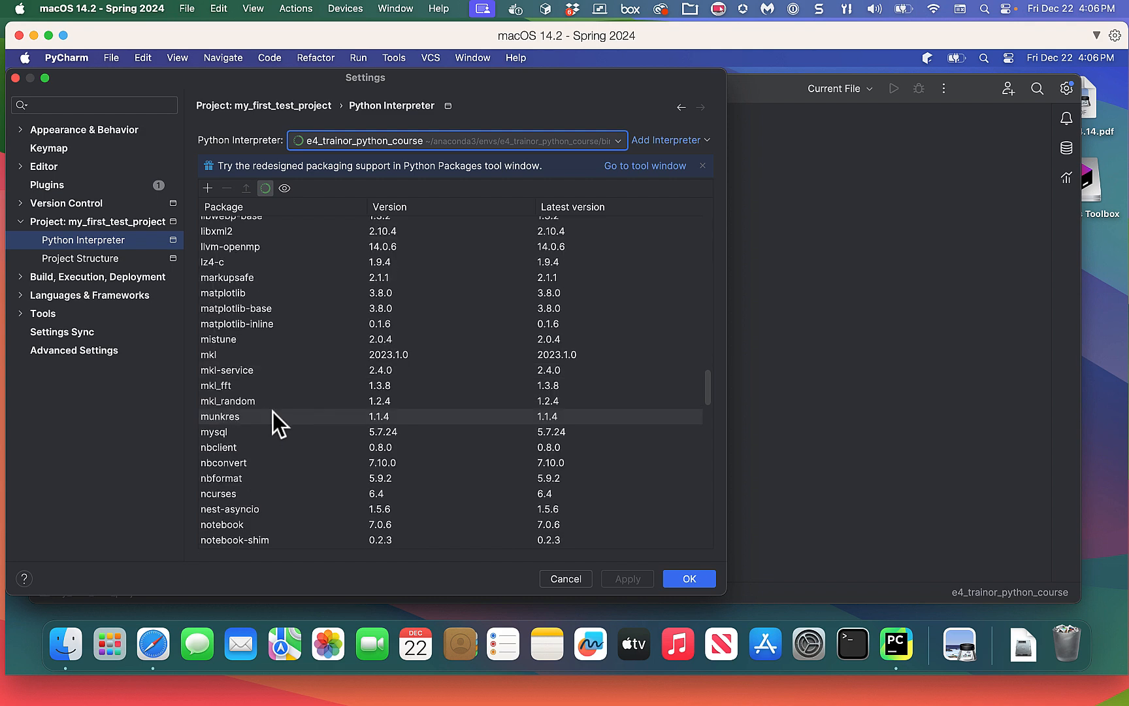
scroll(301, 416, "down", 1)
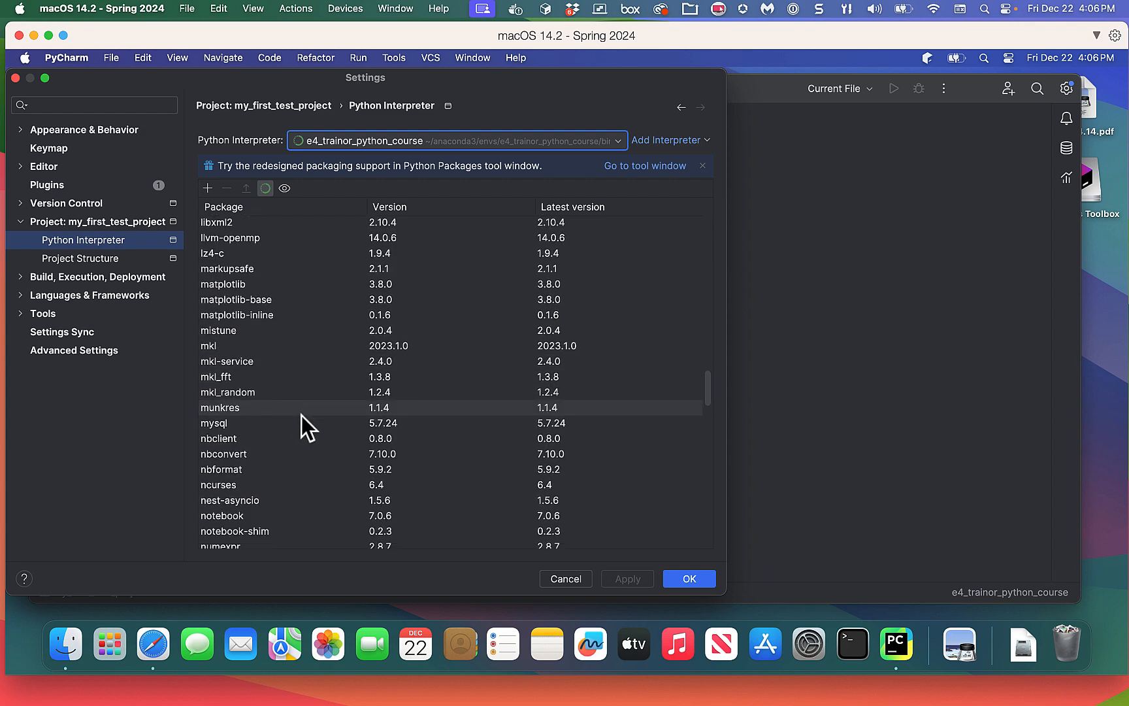
scroll(309, 418, "down", 3)
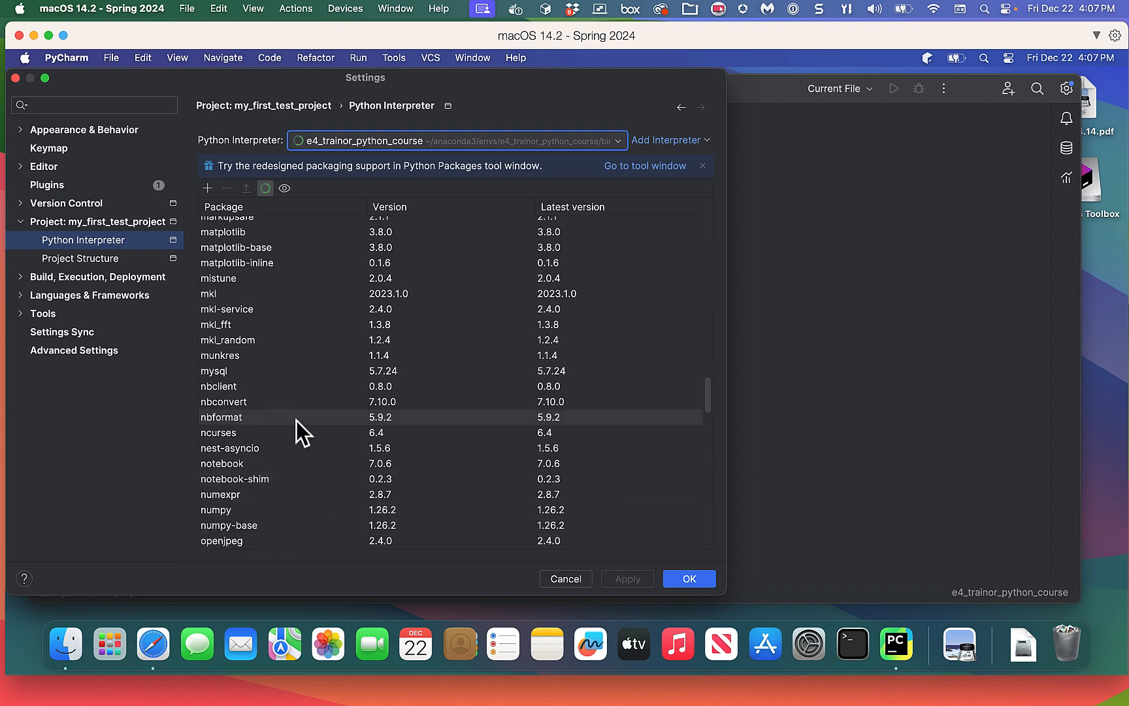
scroll(297, 420, "down", 10)
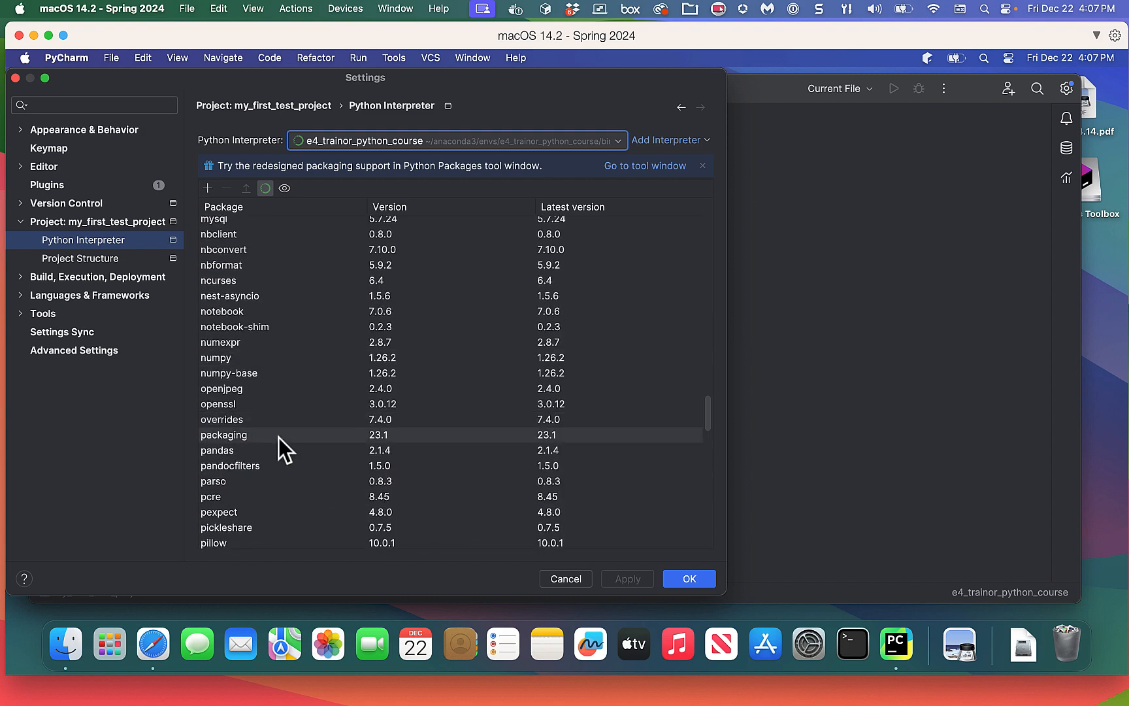
scroll(325, 426, "down", 6)
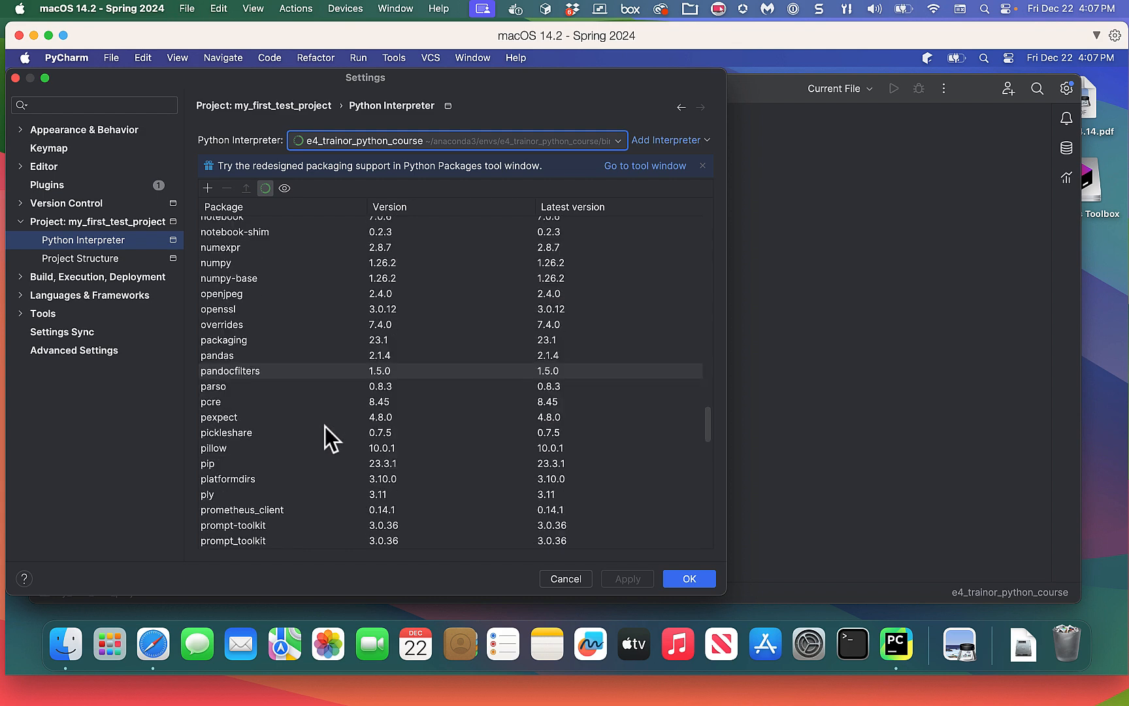
scroll(325, 426, "down", 7)
scroll(328, 426, "down", 9)
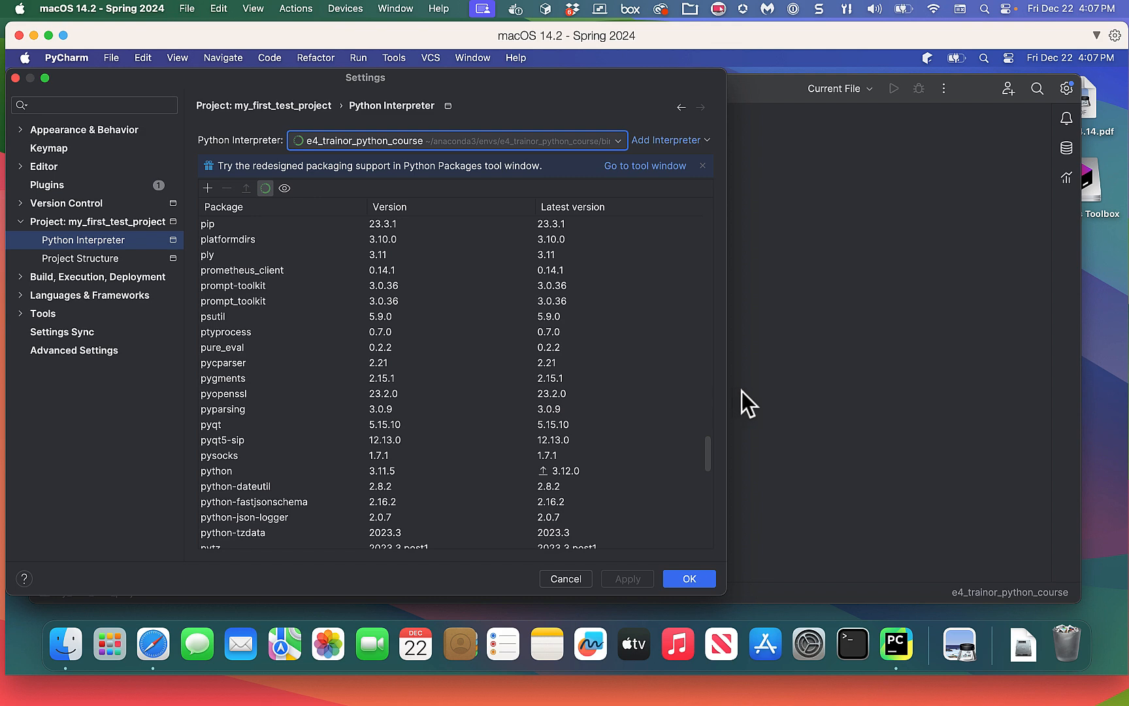
Cancel the Settings dialog without applying changes.
left_click(583, 579)
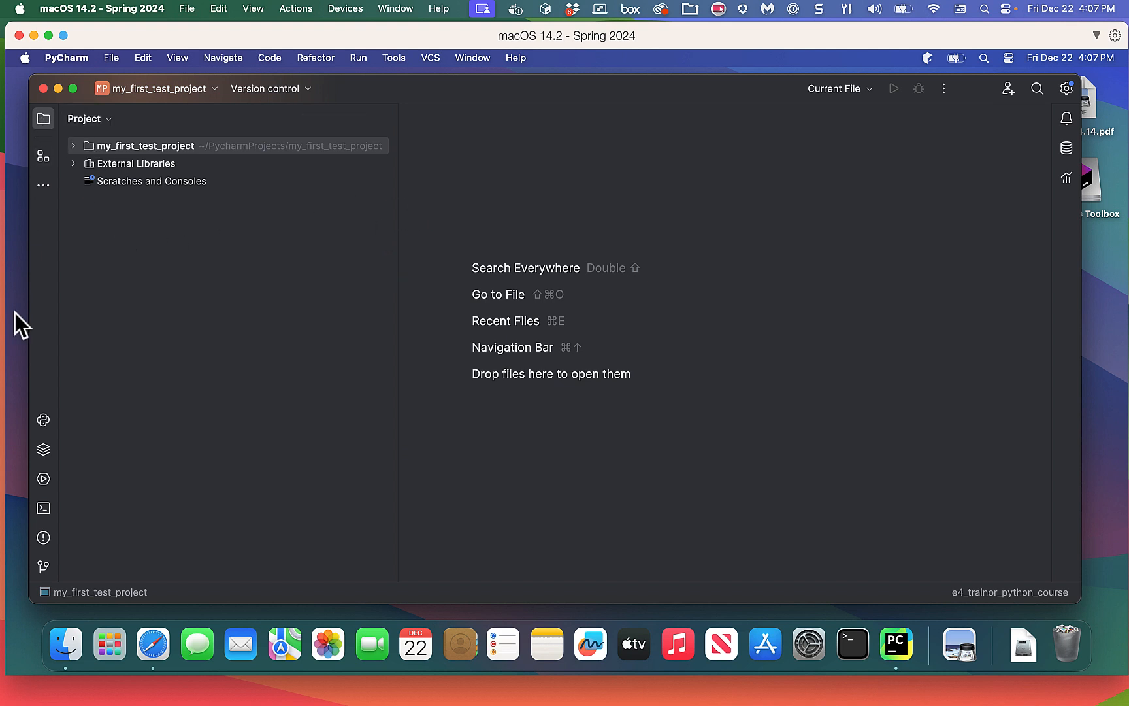
left_click(42, 119)
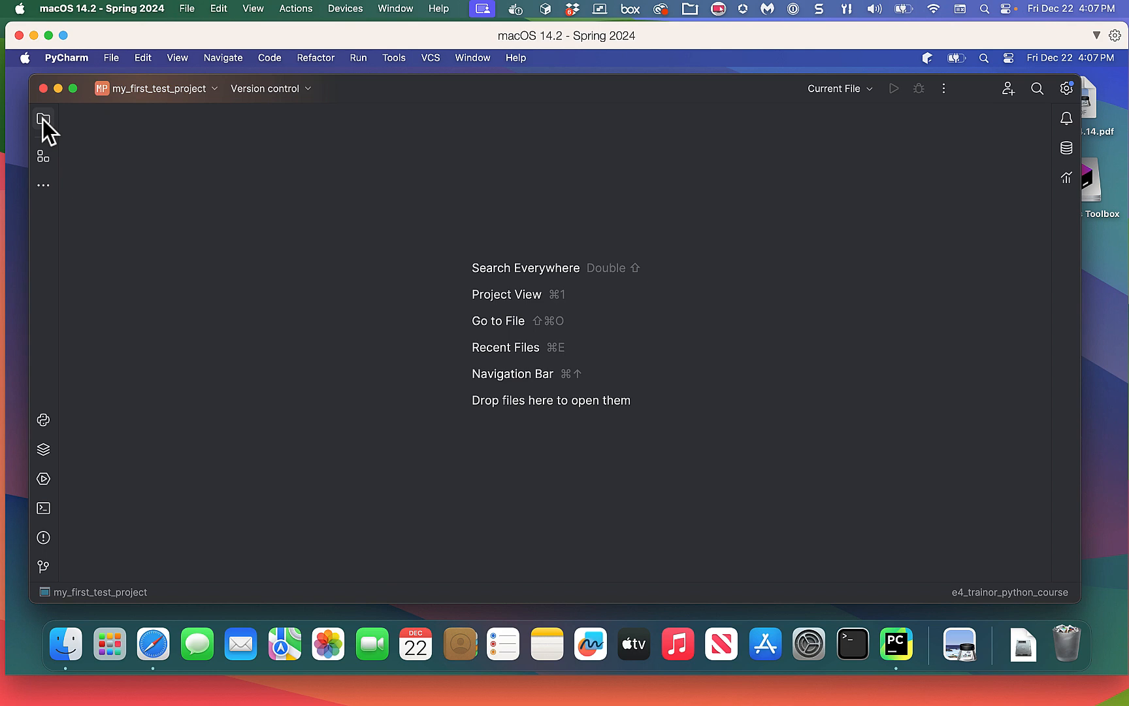
left_click(43, 119)
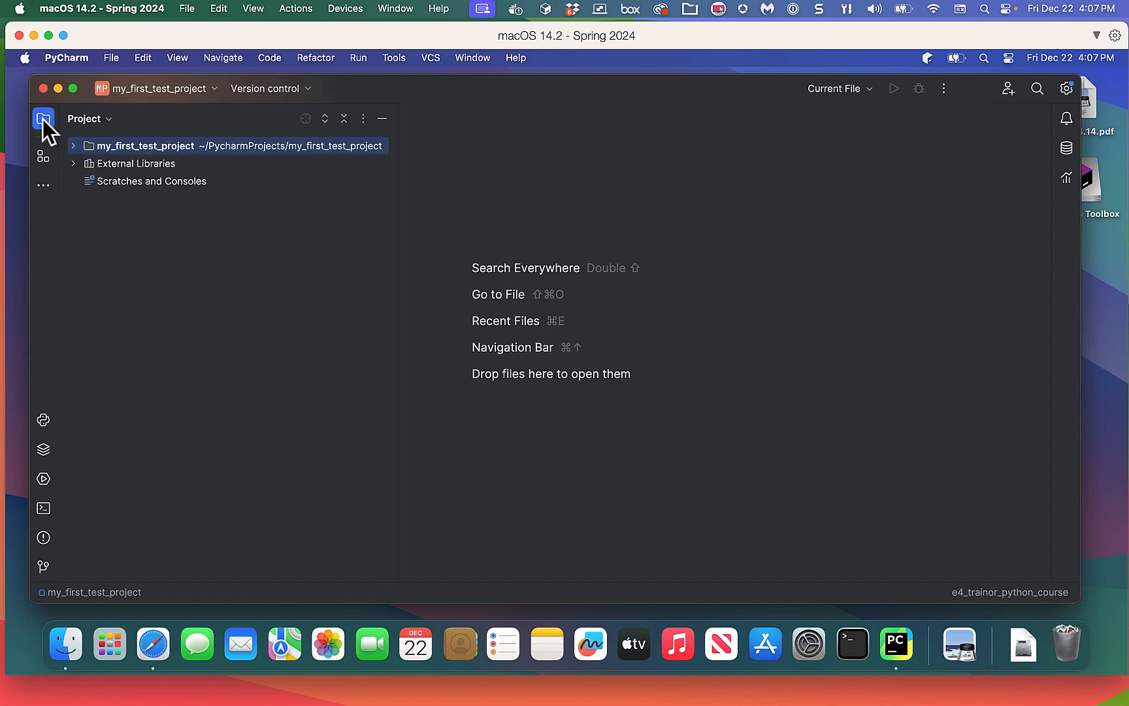
left_click(42, 119)
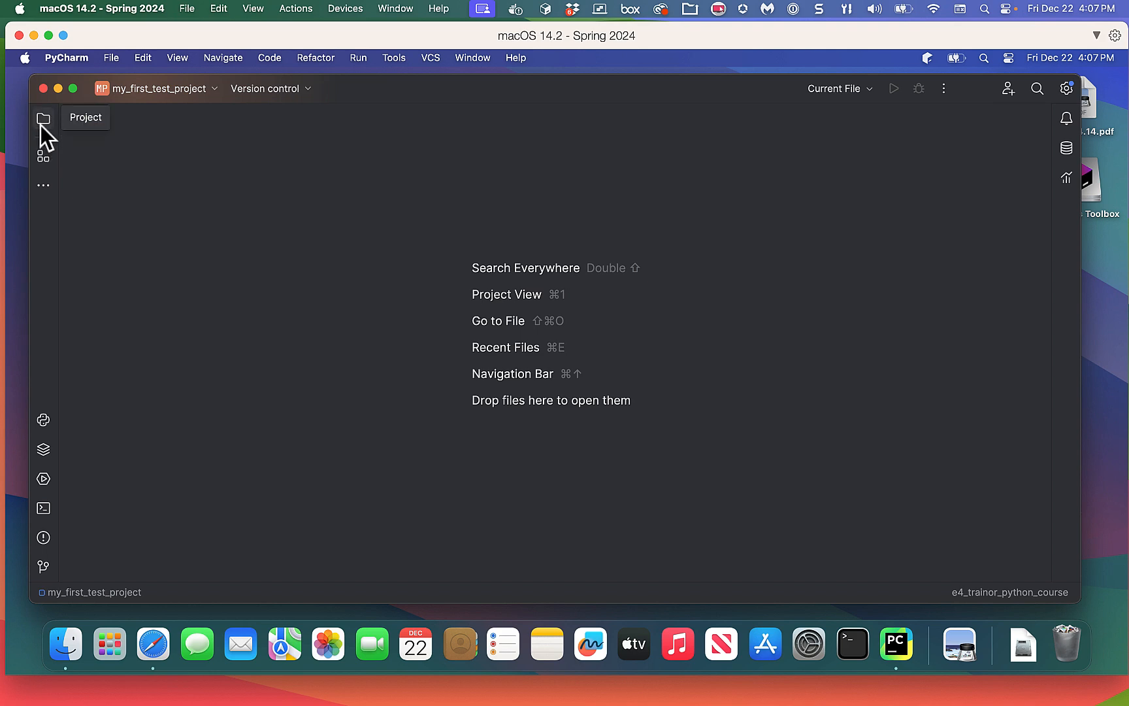
left_click(42, 120)
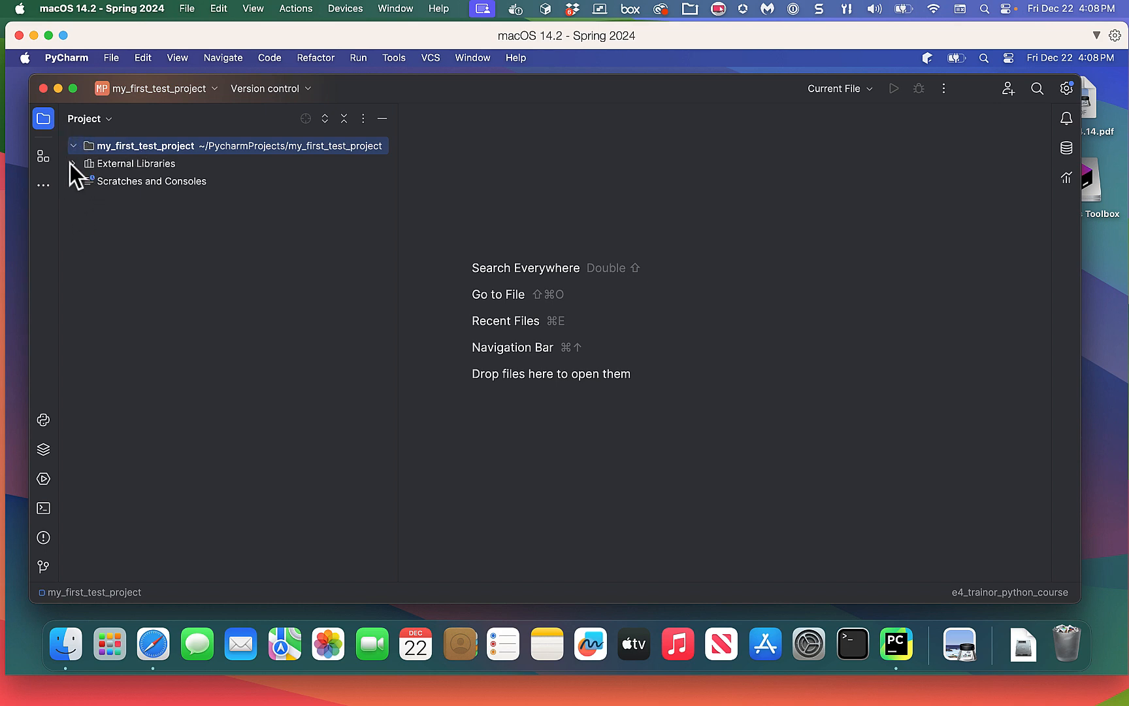
left_click(72, 164)
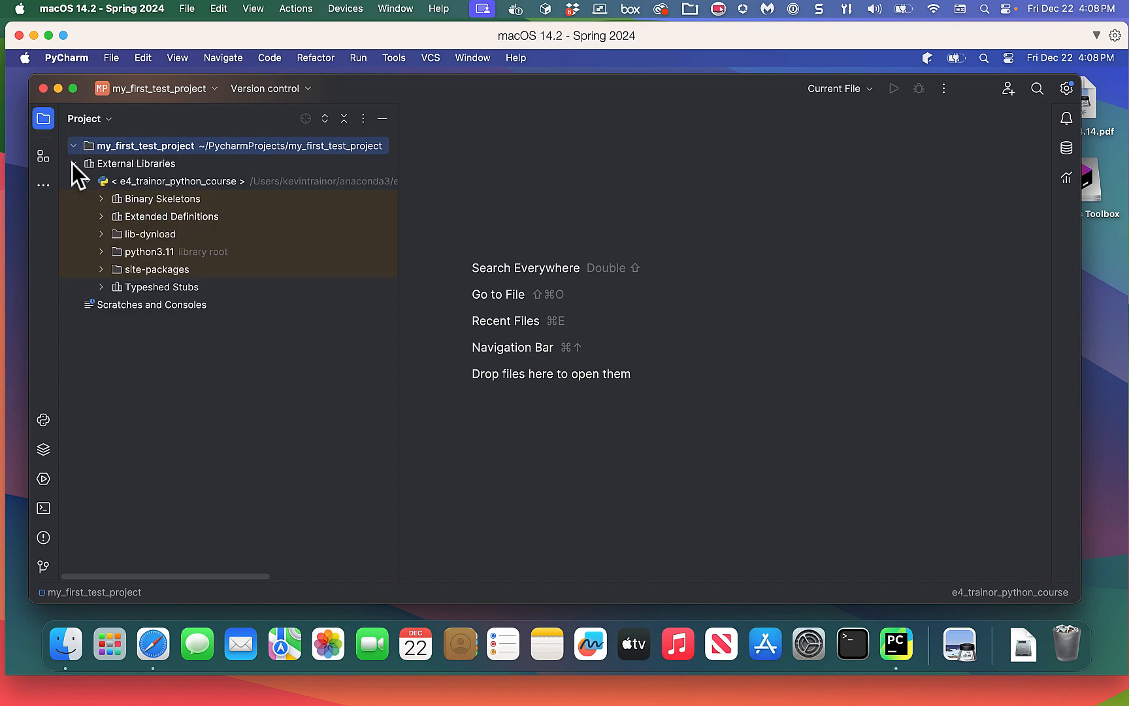
left_click(72, 163)
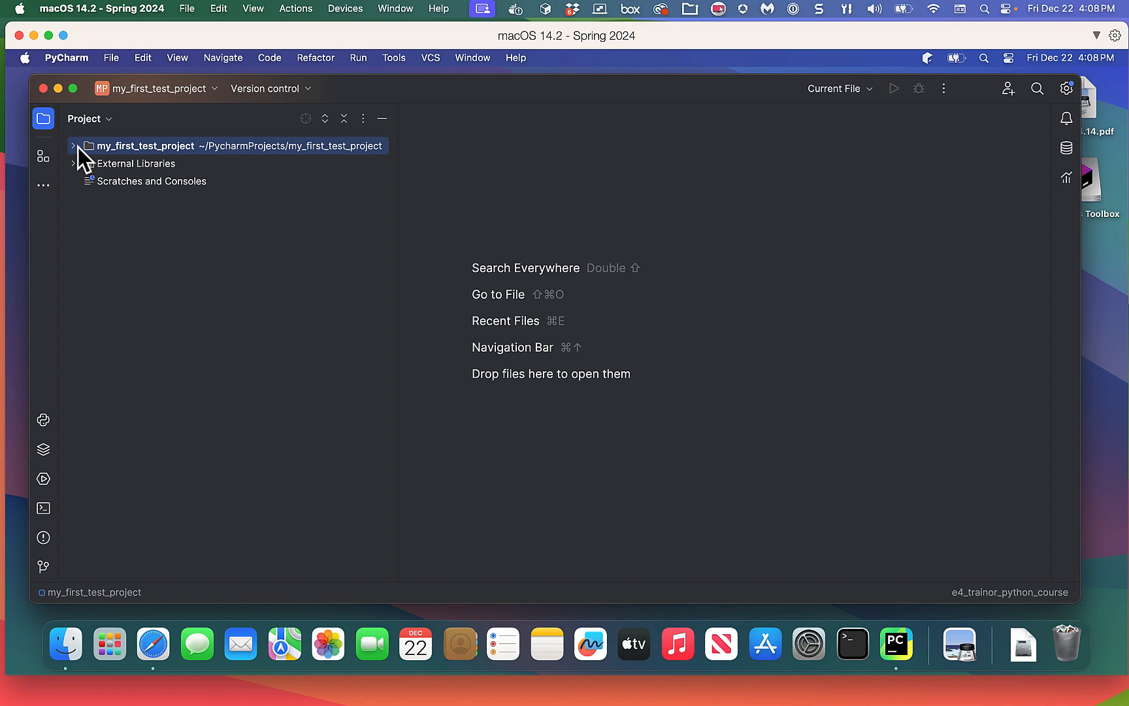
From the my_first_test_project root folder's context menu, choose New > Python File.
right_click(144, 147)
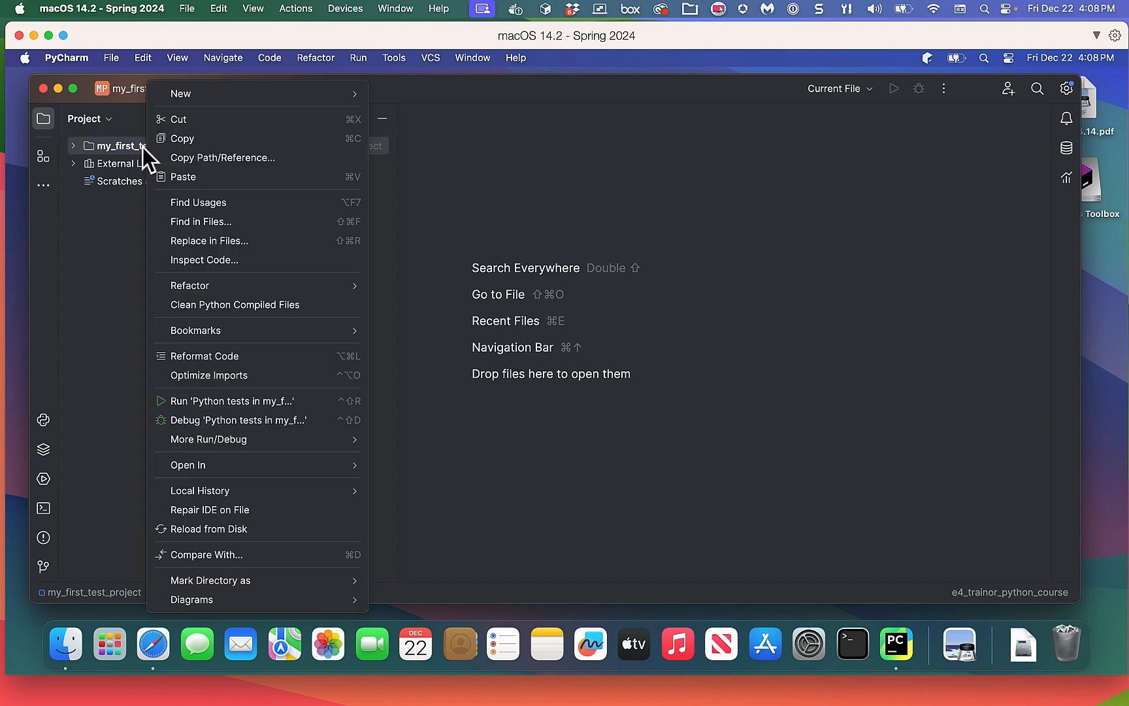
left_click(115, 338)
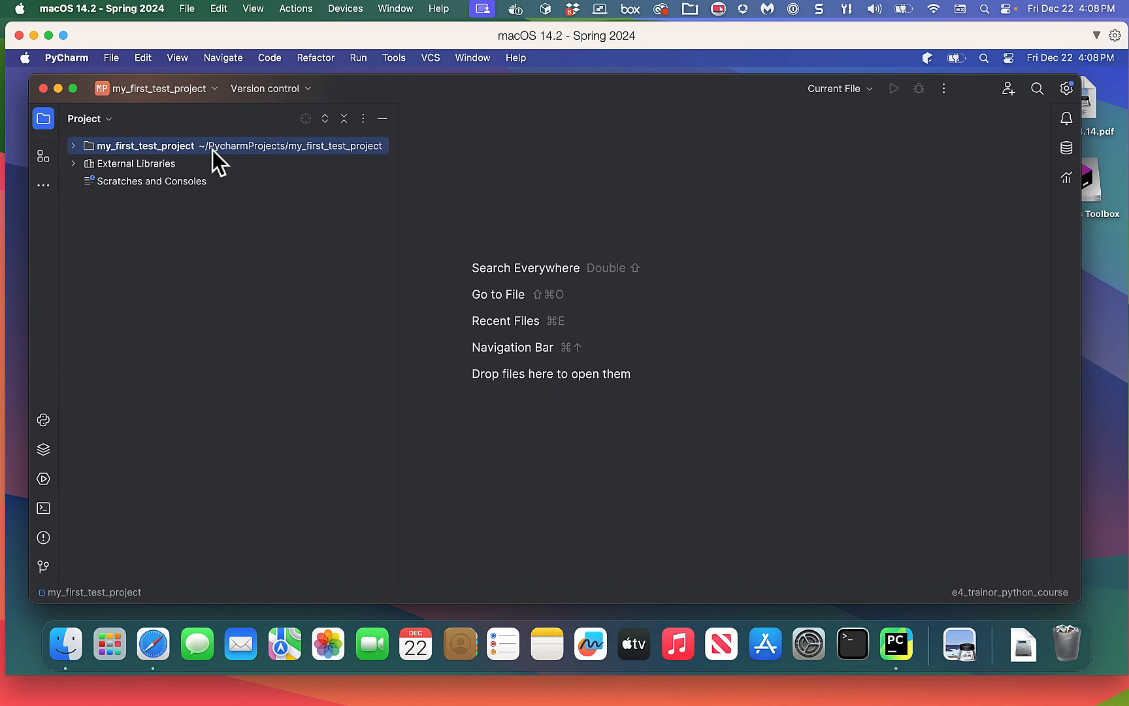
right_click(212, 150)
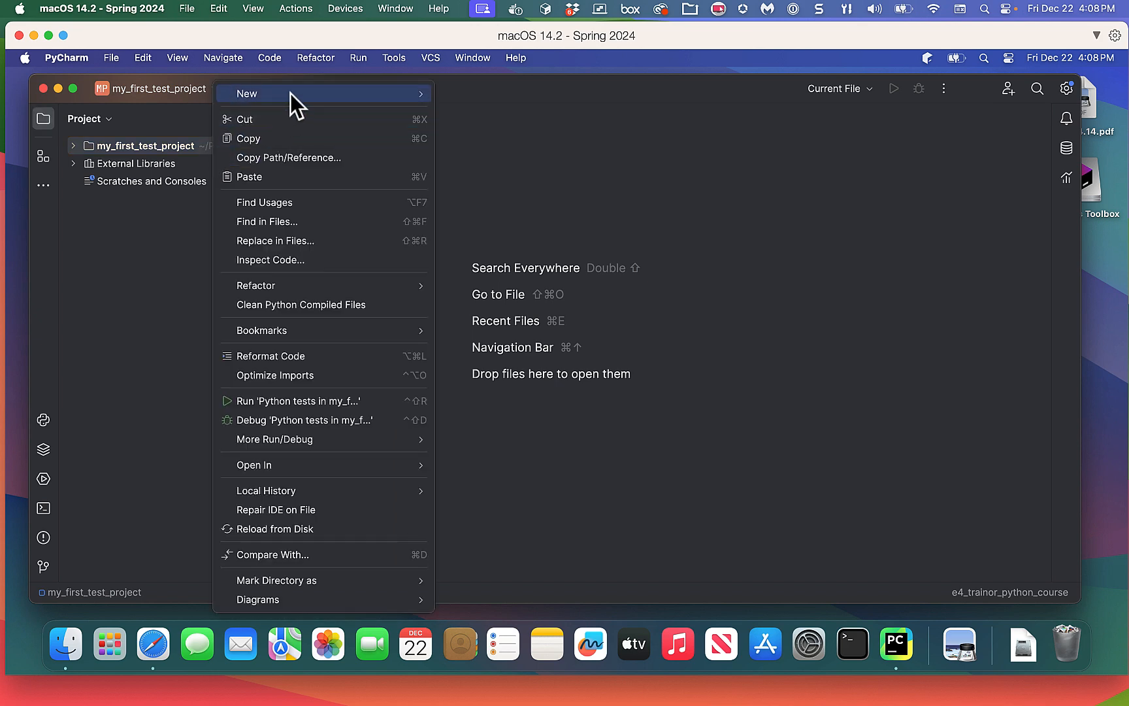
mouse_move(290, 93)
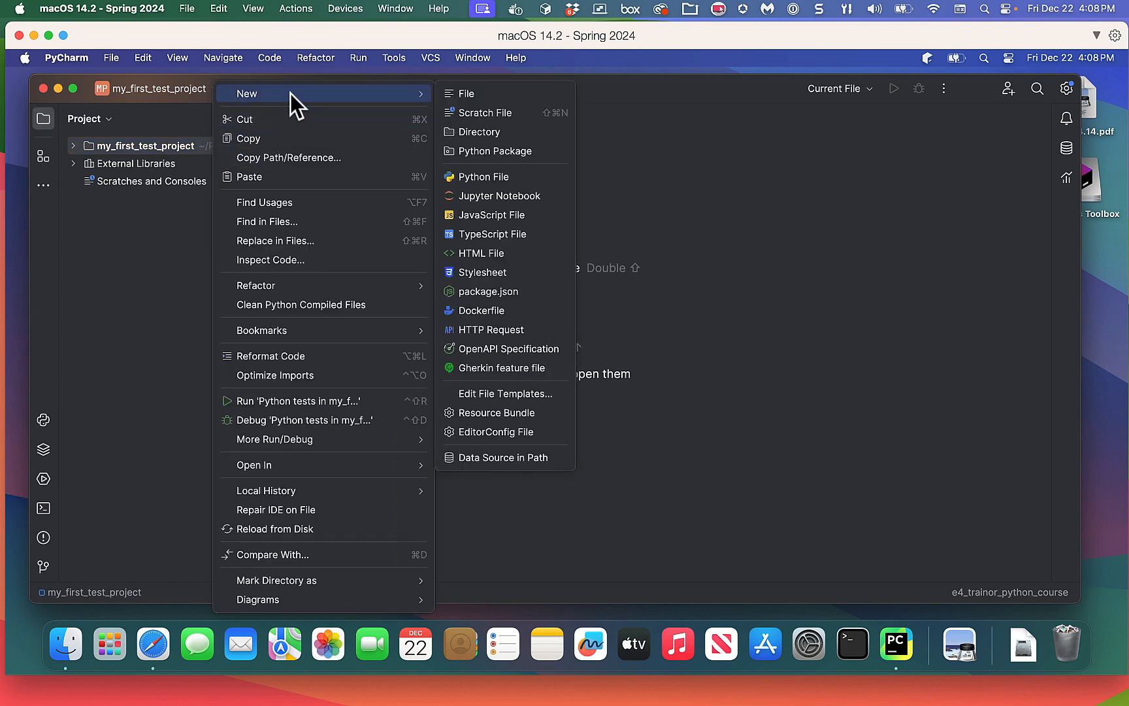
left_click(503, 177)
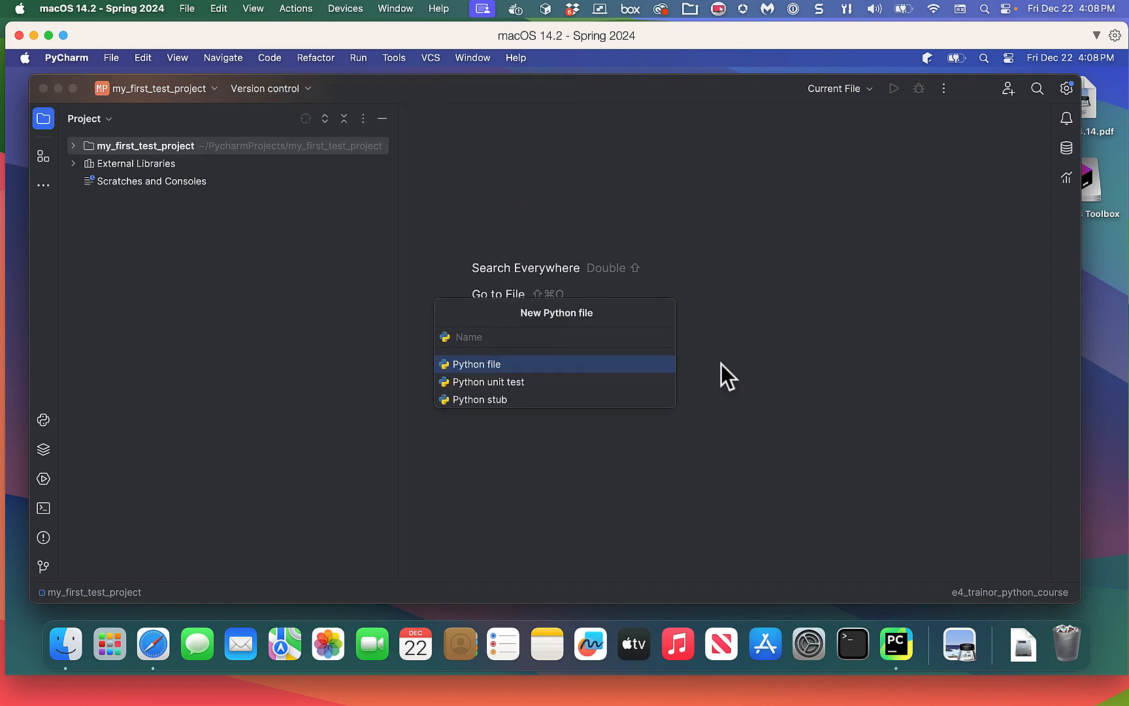
Name the new file goodbye_cruel_world and create it.
type("goodbye_cruel_world")
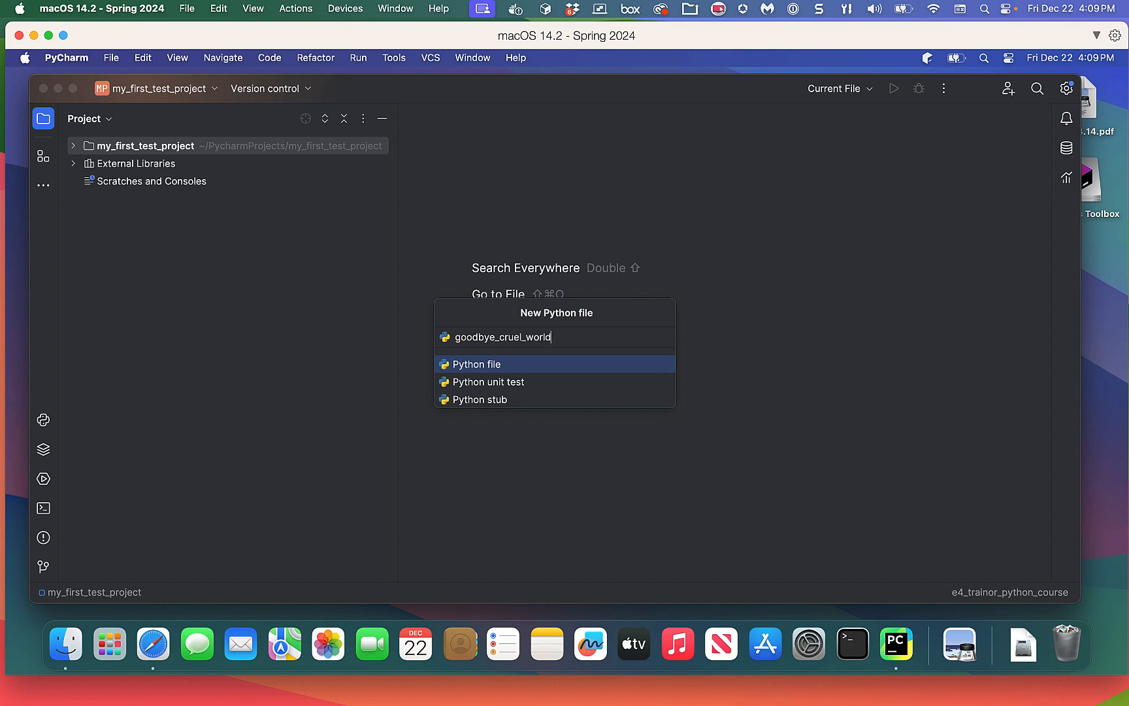
key("Return")
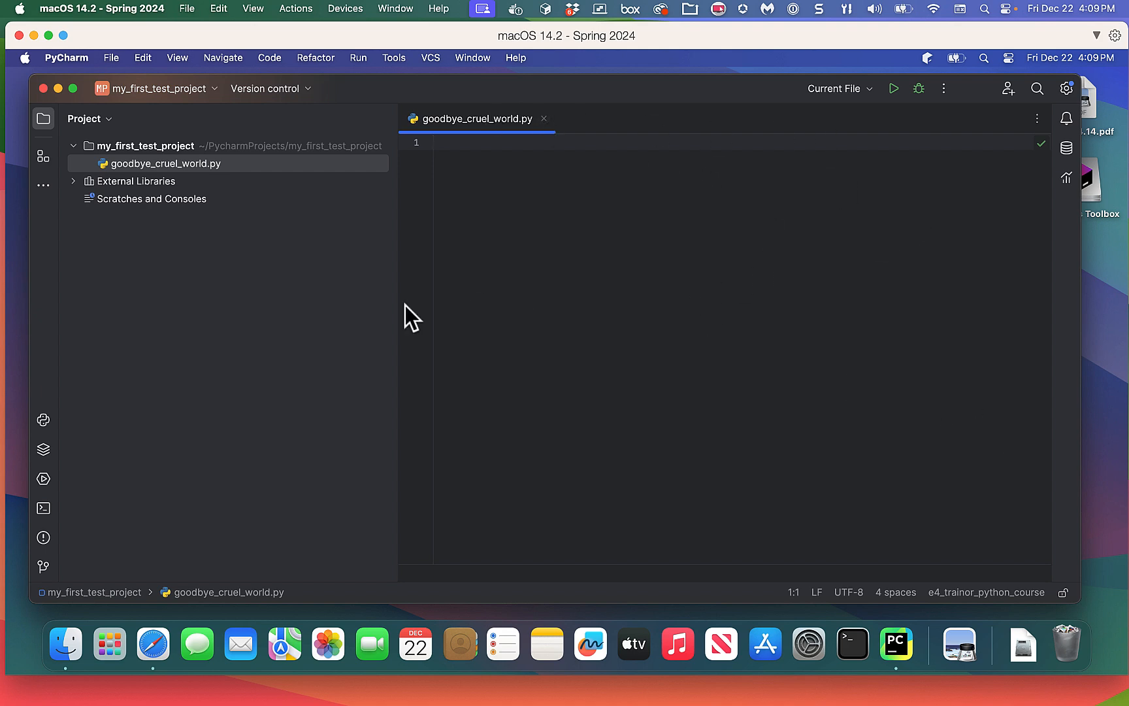
Drag the Project panel's border left to widen the goodbye_cruel_world.py editor.
left_click_drag(396, 285, 268, 290)
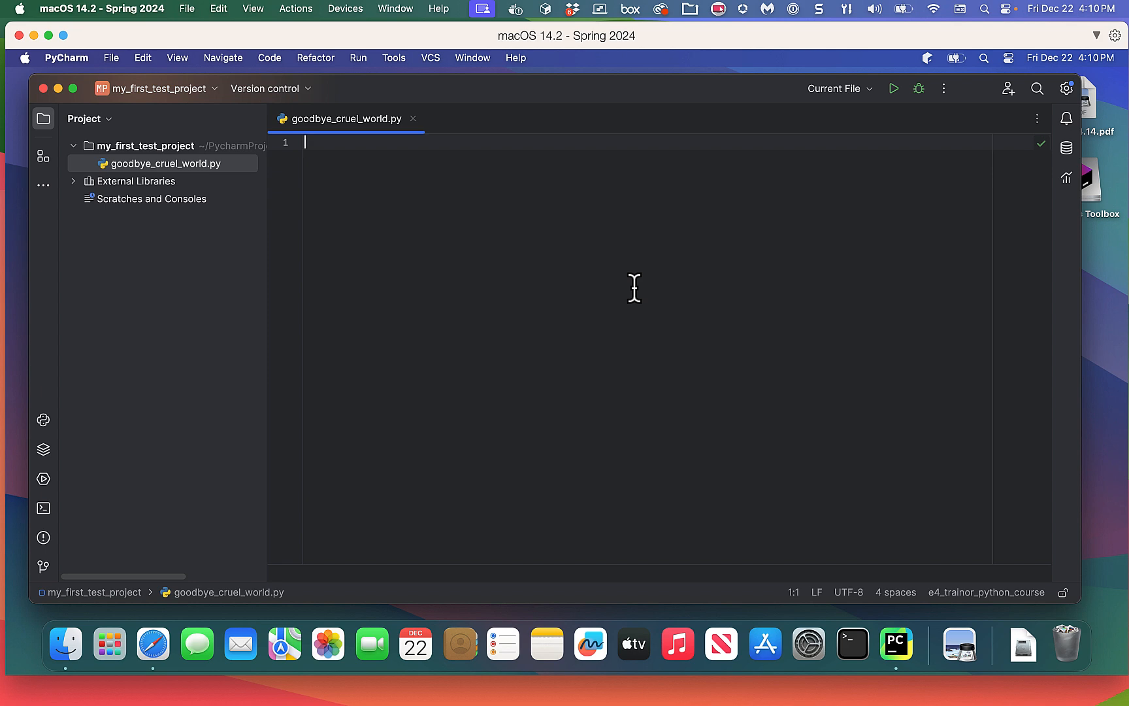
Write the docstring """Program to demonstrate printing a single line""" and add blank lines below.
type("\"\"\"")
type("Program to demonstrate printing a single  line")
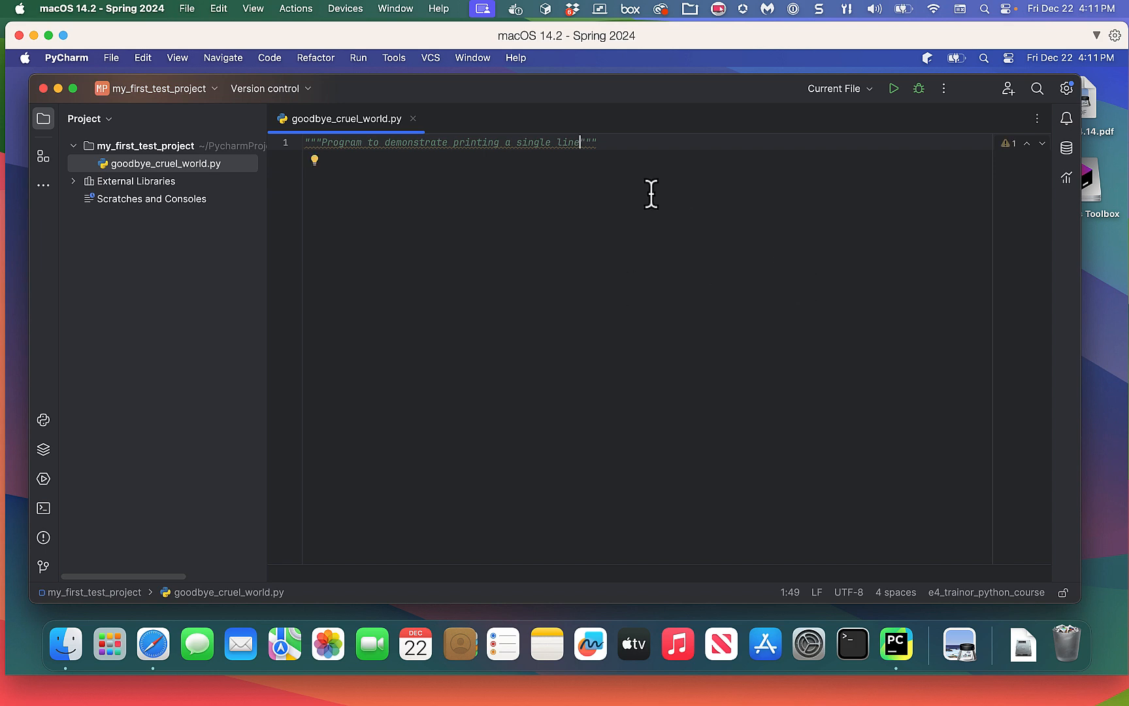
left_click(611, 143)
key("Return")
key("Return")
key("Return")
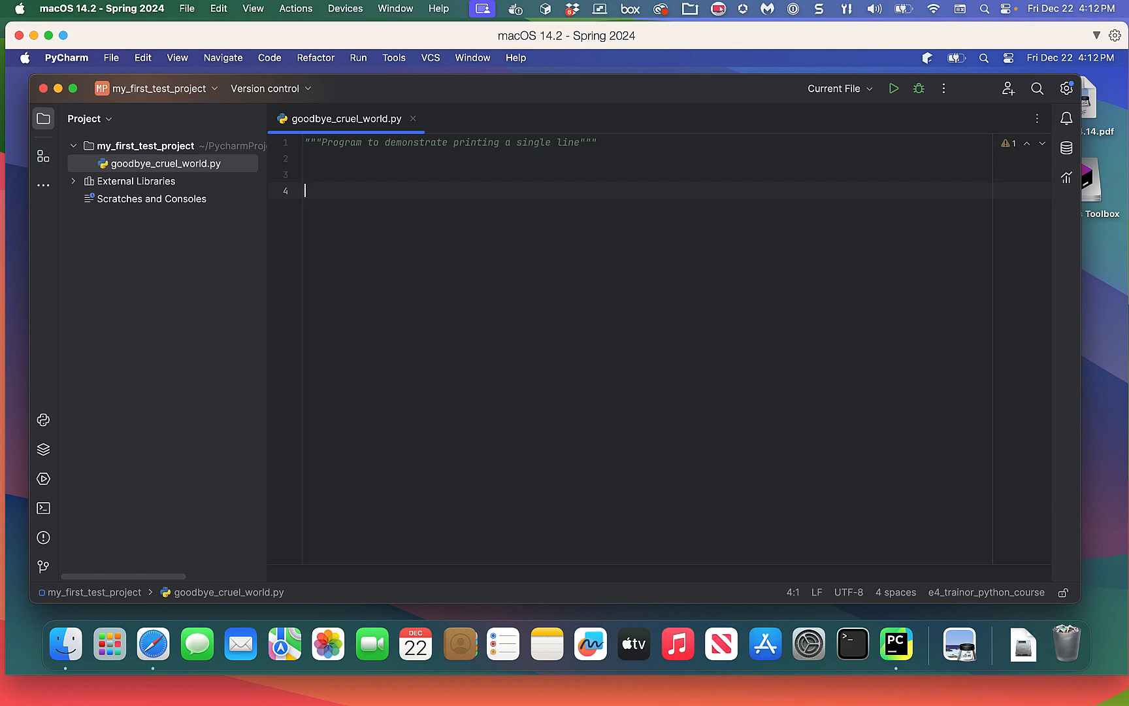
Define def main(): with pass as its body below the docstring.
type("def")
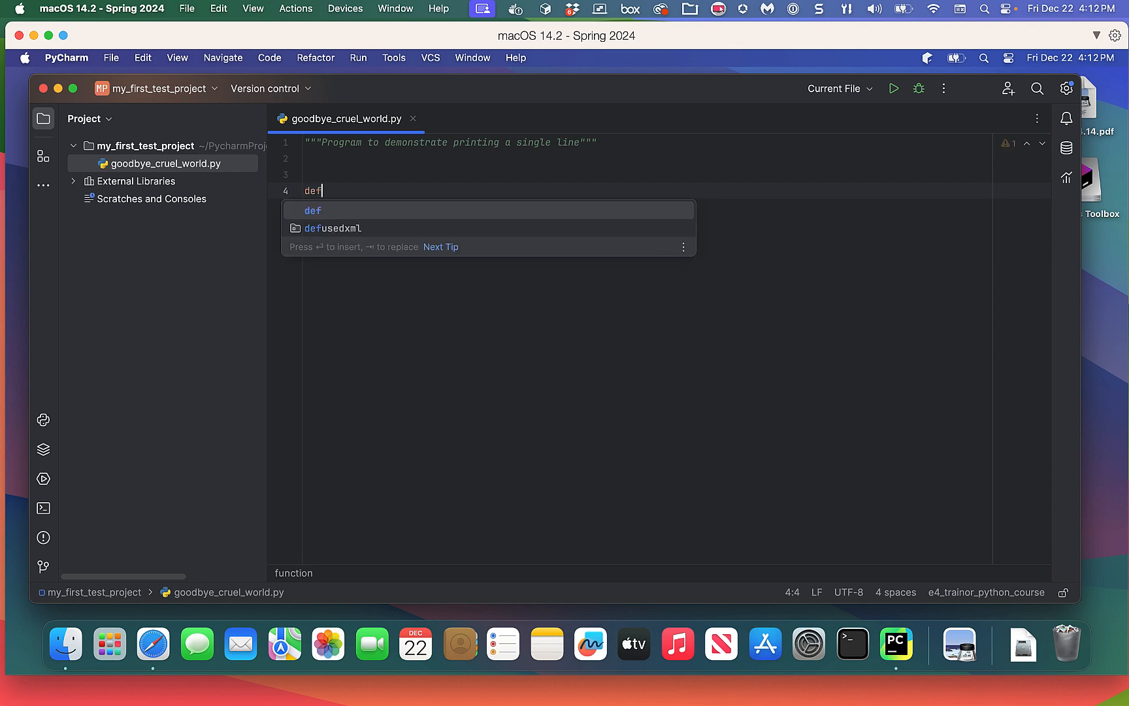
type(" main")
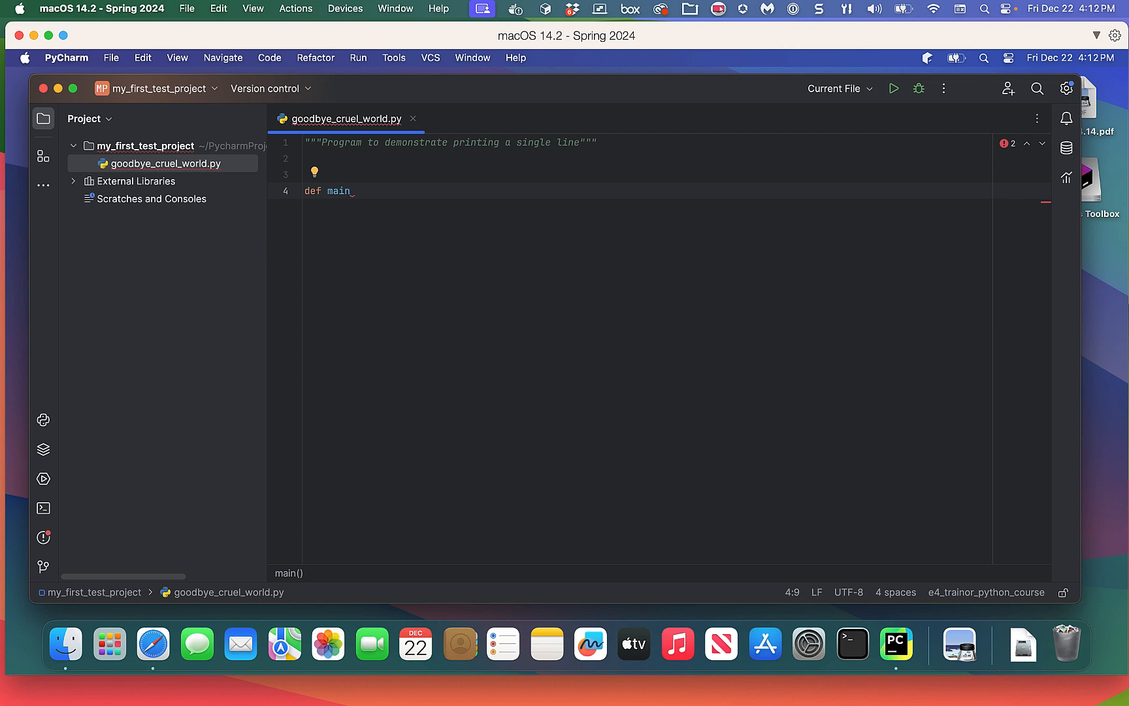
type("(")
type("):")
key("Return")
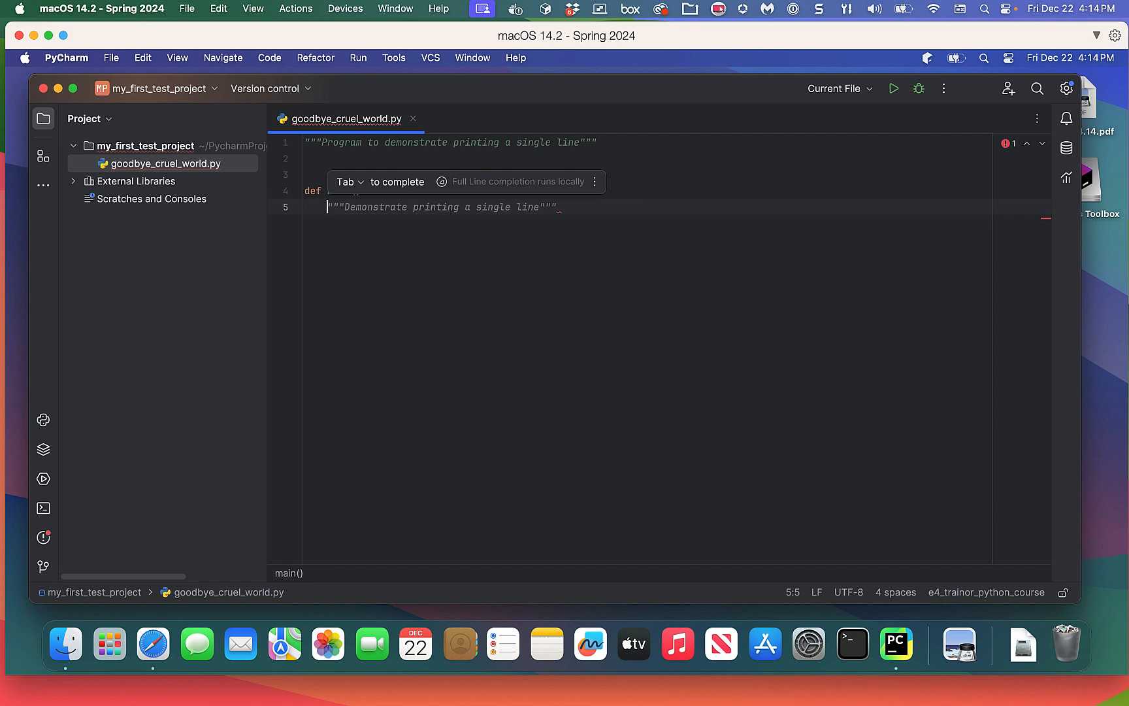
type("pass")
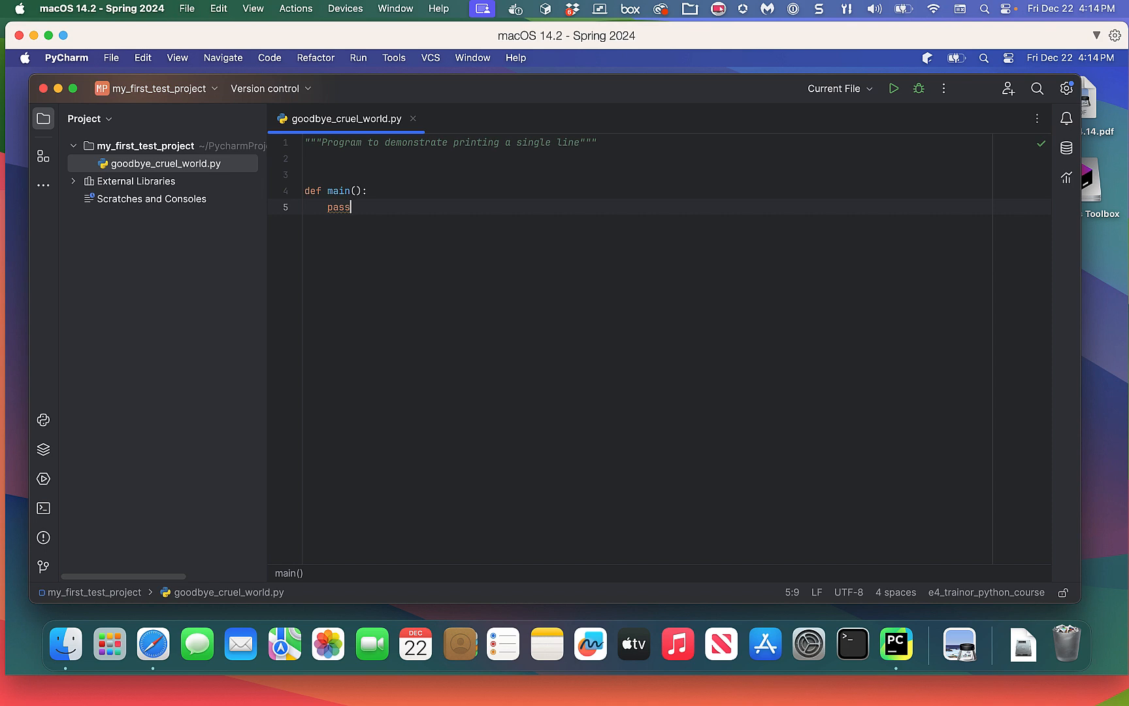
key("Return")
key("Return")
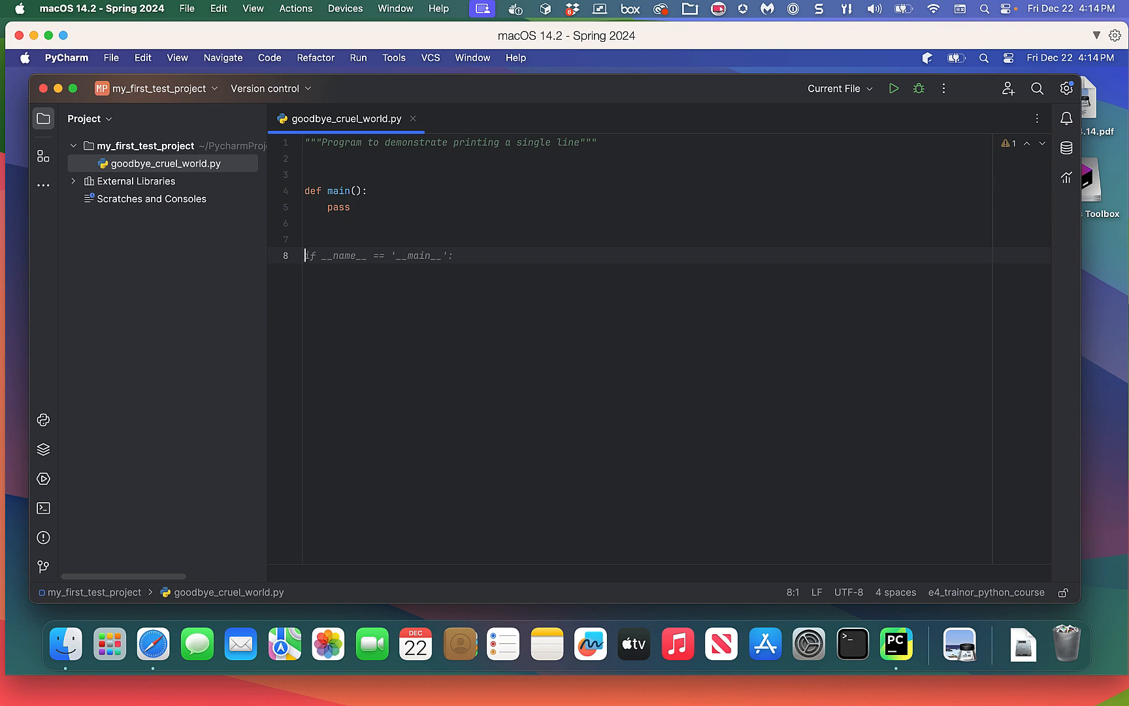
Add a main() call at the end of the file and delete pass from main's body.
type("main")
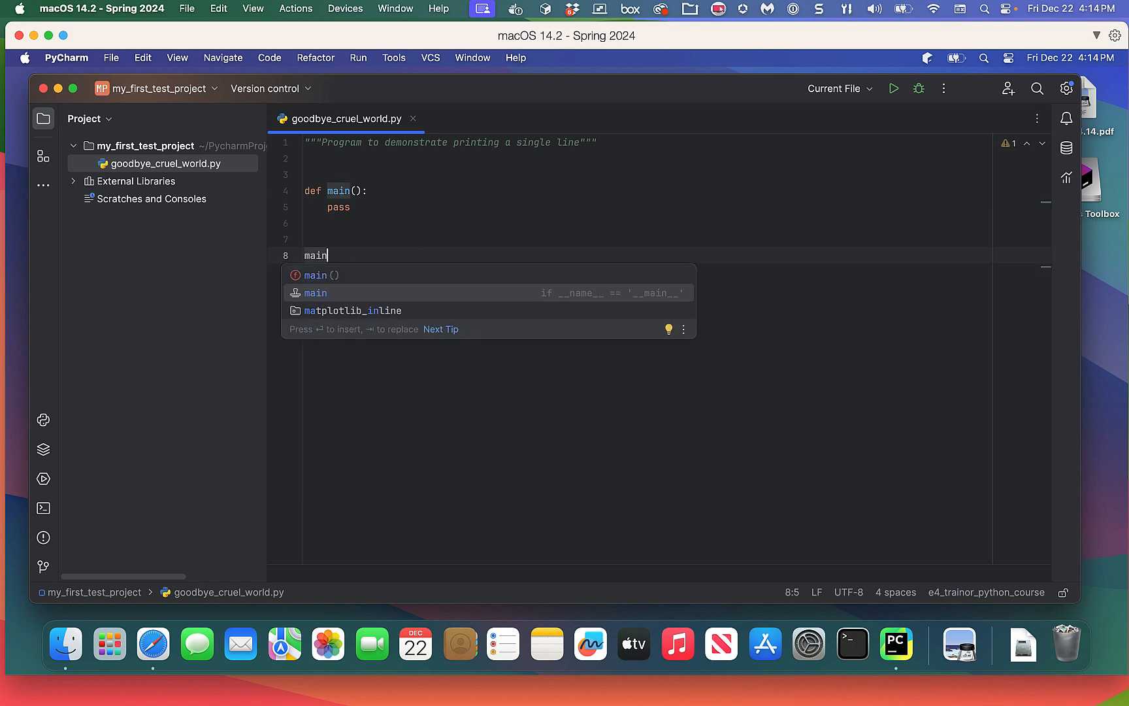
key("Return")
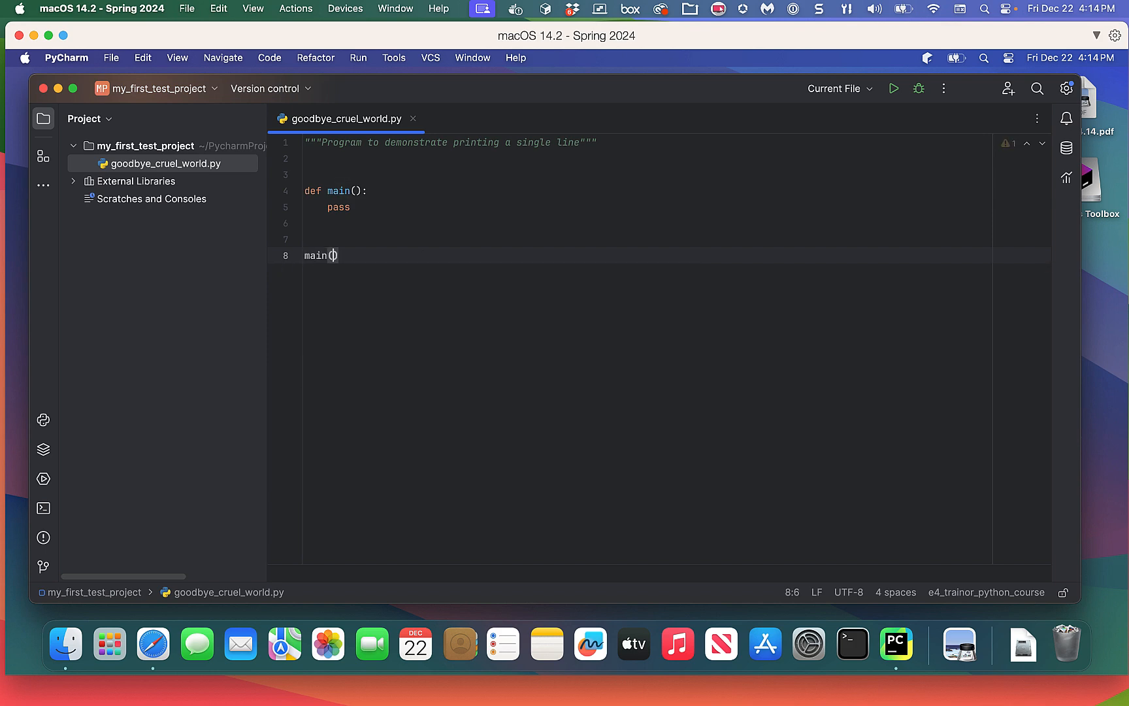
key("Return")
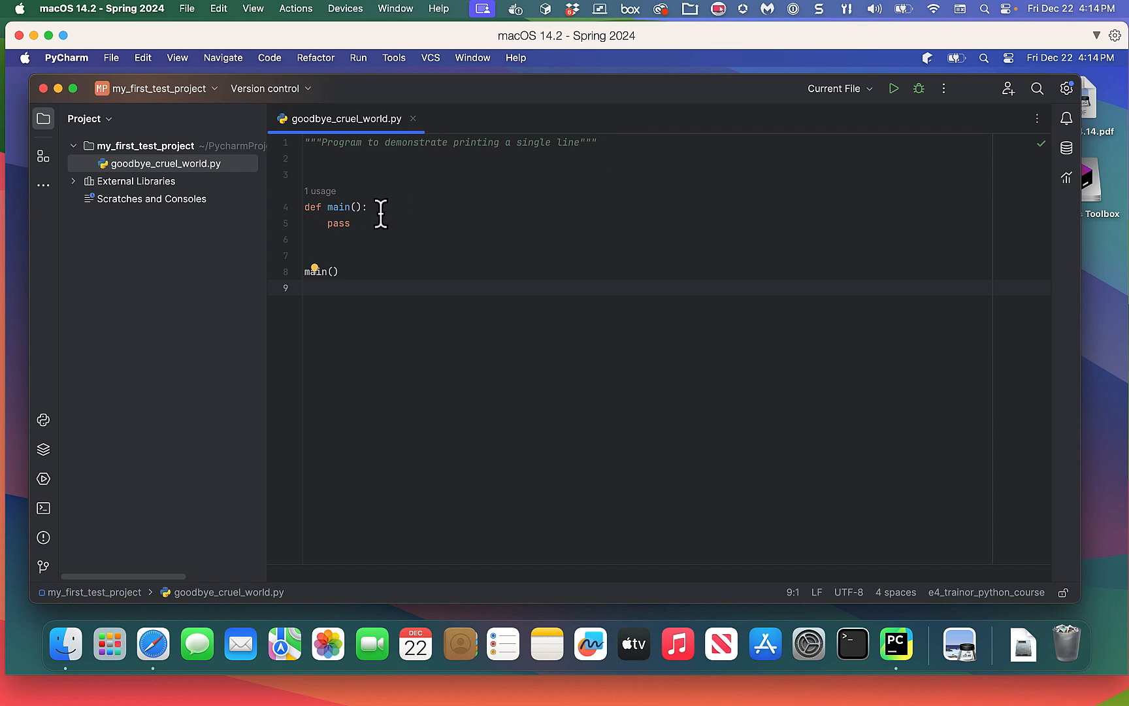
left_click(356, 224)
key("BackSpace")
key("BackSpace")
key("BackSpace")
key("BackSpace")
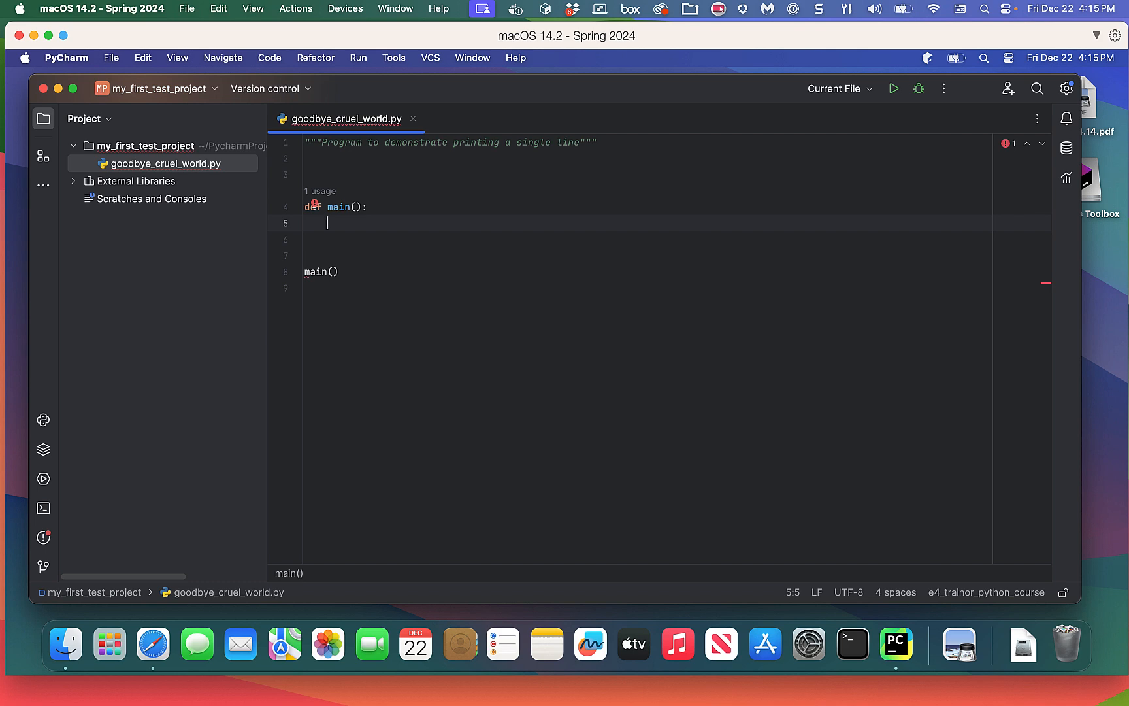
Write print('Goodbye, Cruel World!') in main()'s body, removing the stray 'm' typo after Goodbye.
type("print")
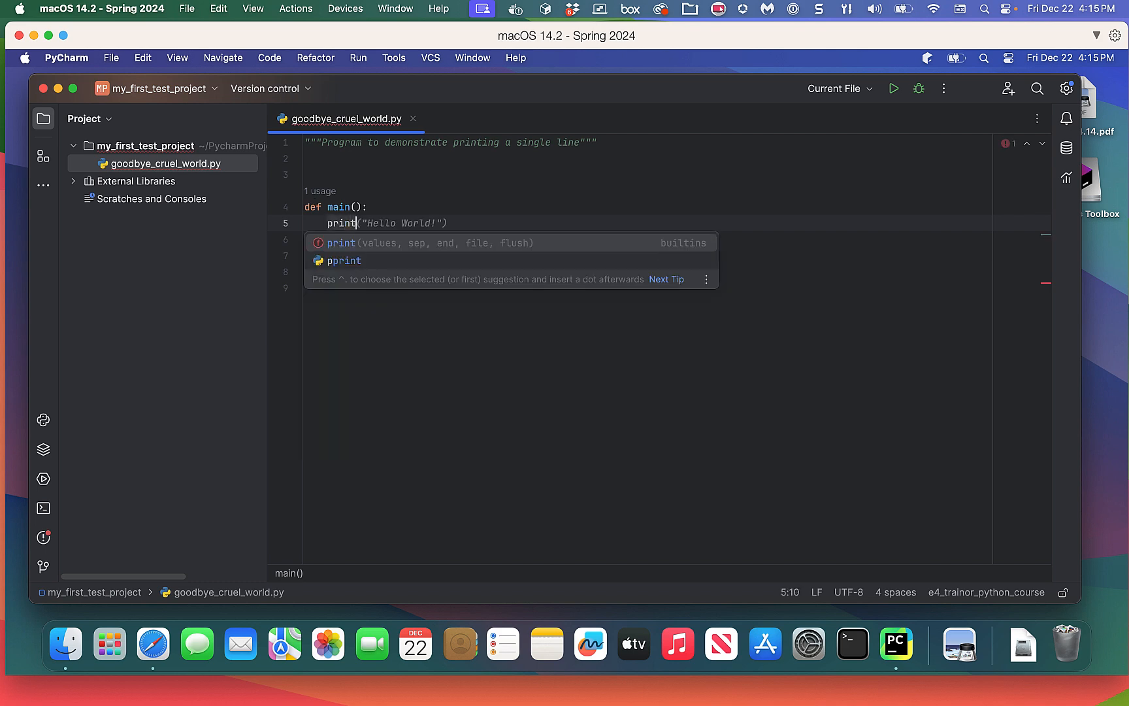
type("(")
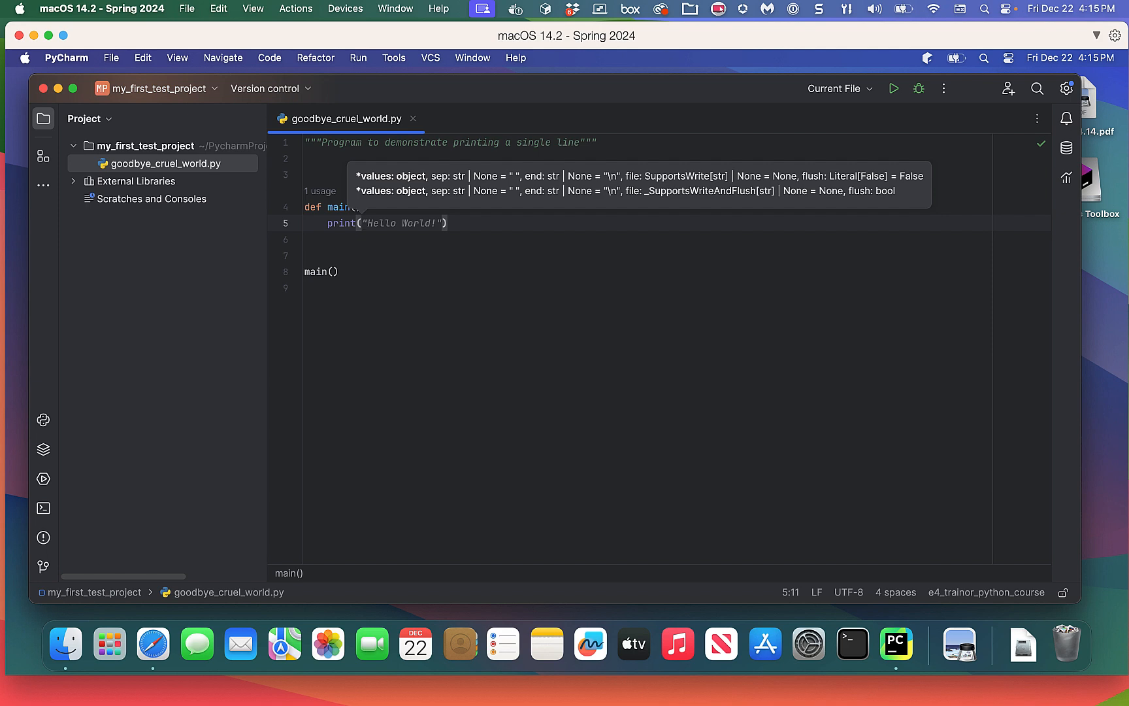
type("'G")
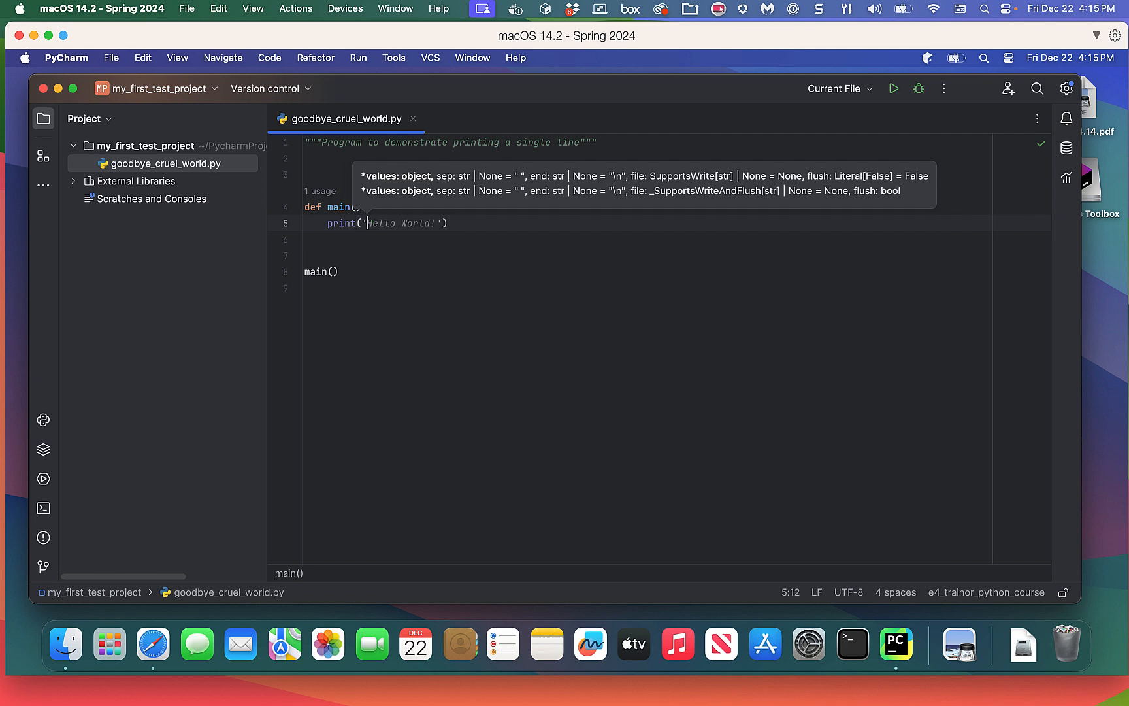
type("oodbye")
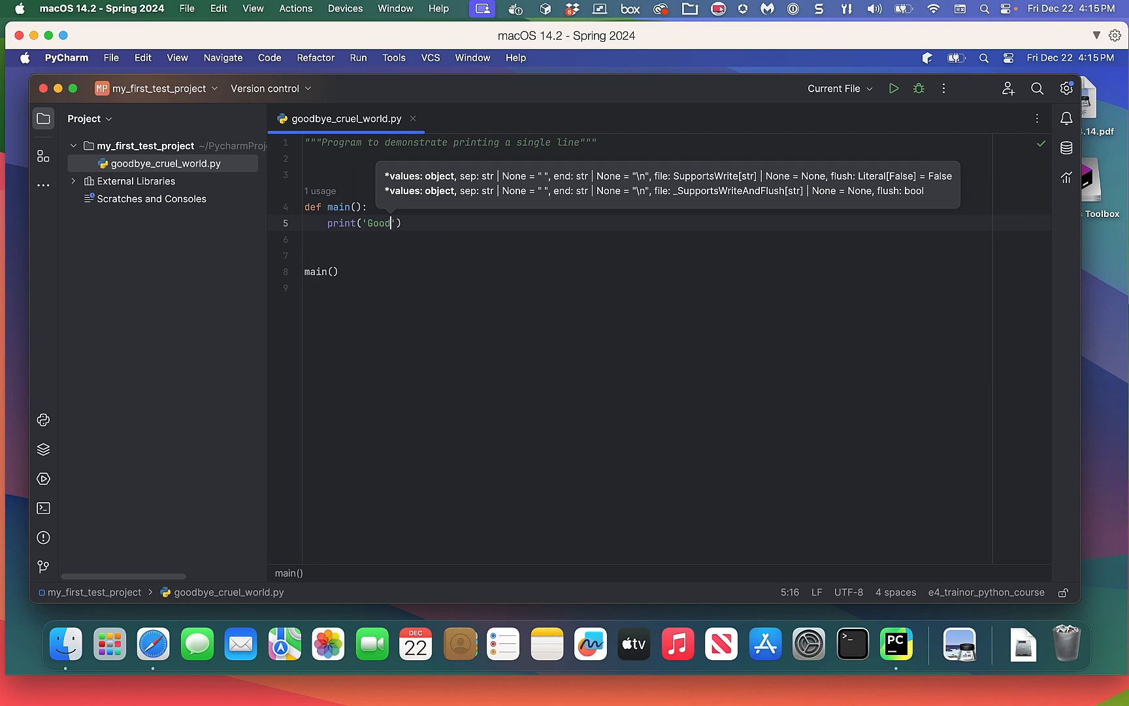
type("m")
key("BackSpace")
type(", Cru")
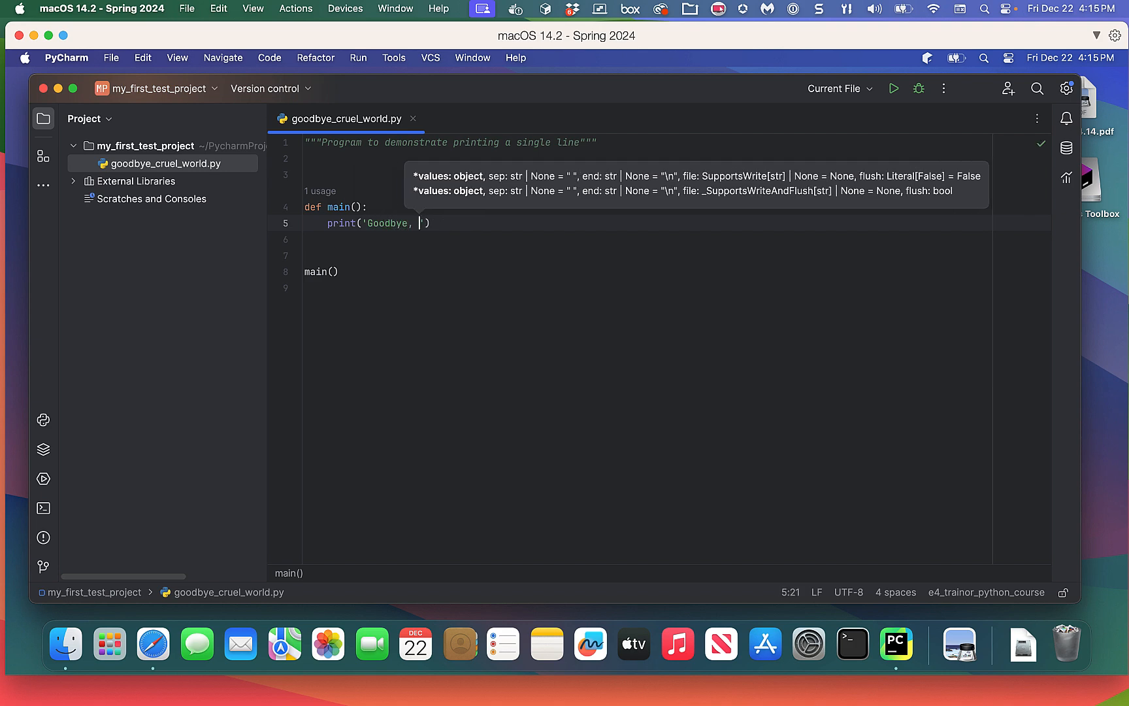
type("el W")
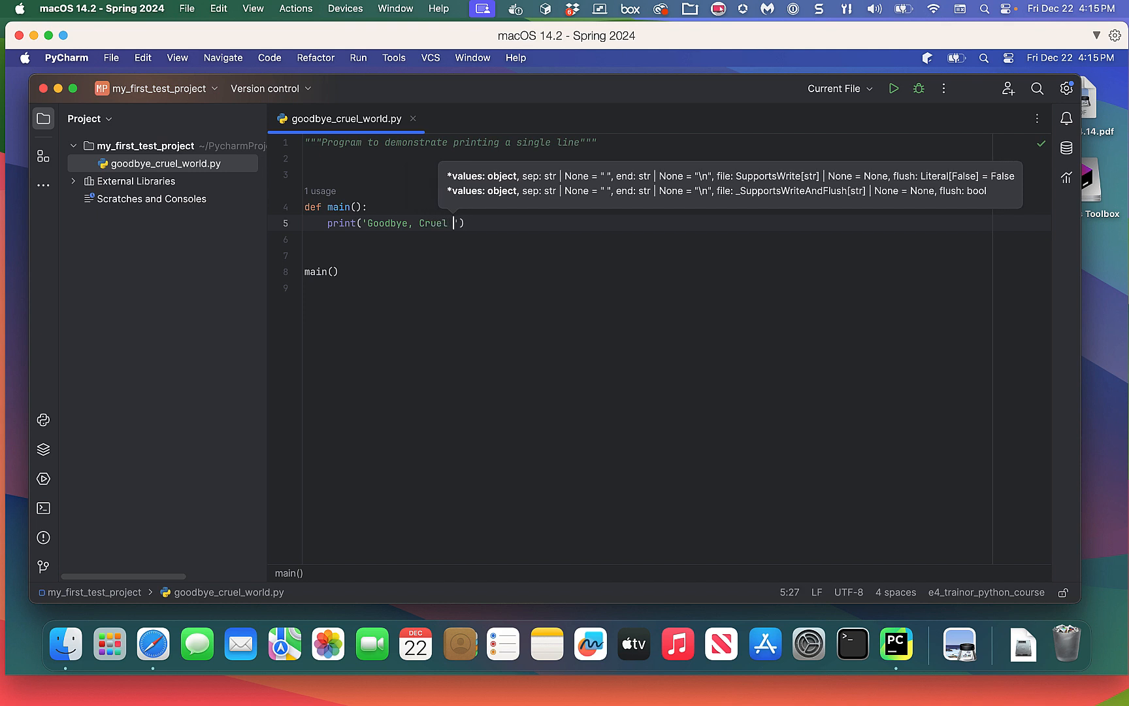
type("orld")
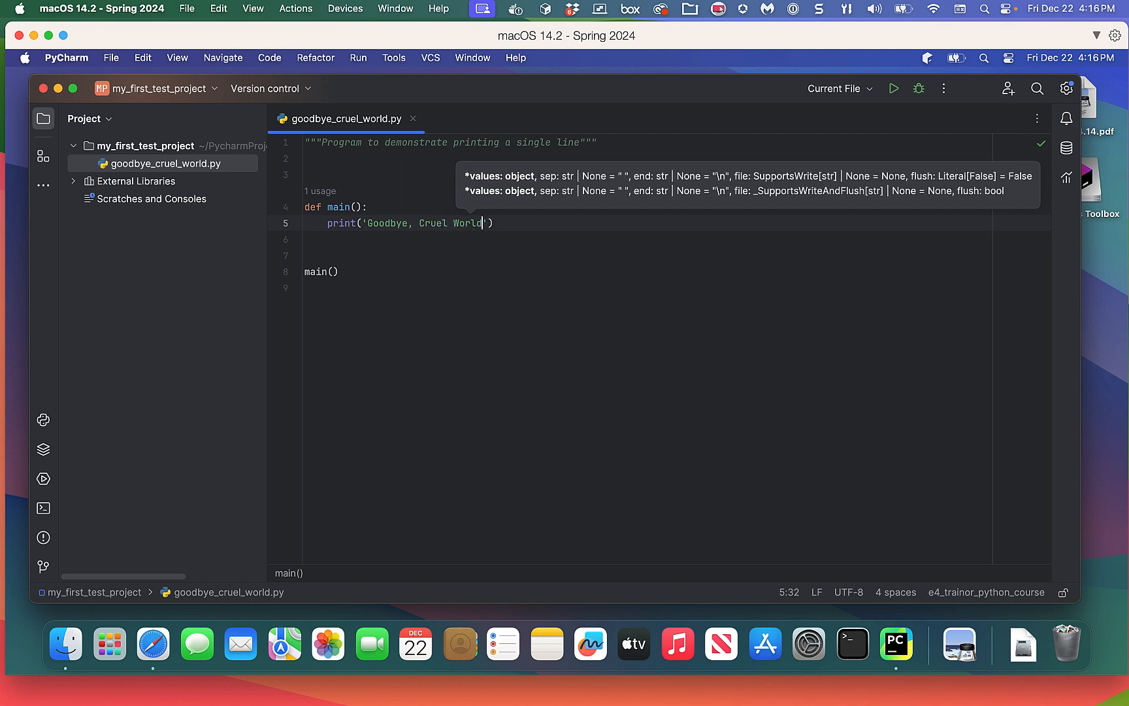
type("!")
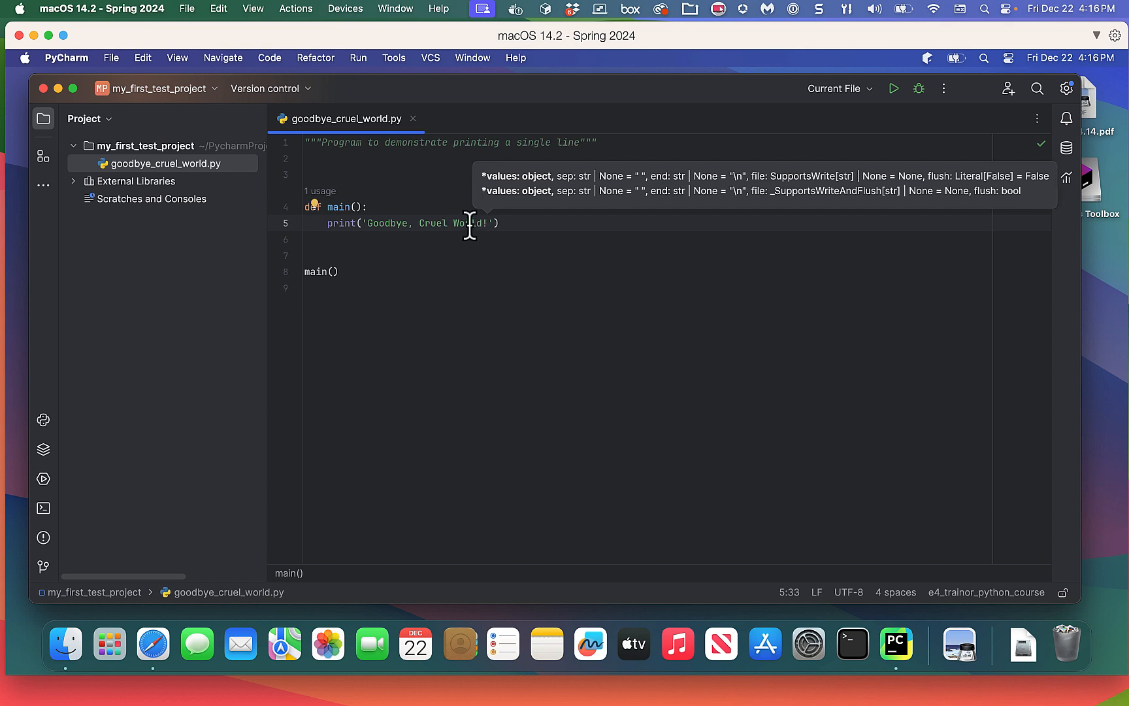
Finish the print line and run 'goodbye_cruel_world' from the editor's right-click menu.
left_click(453, 244)
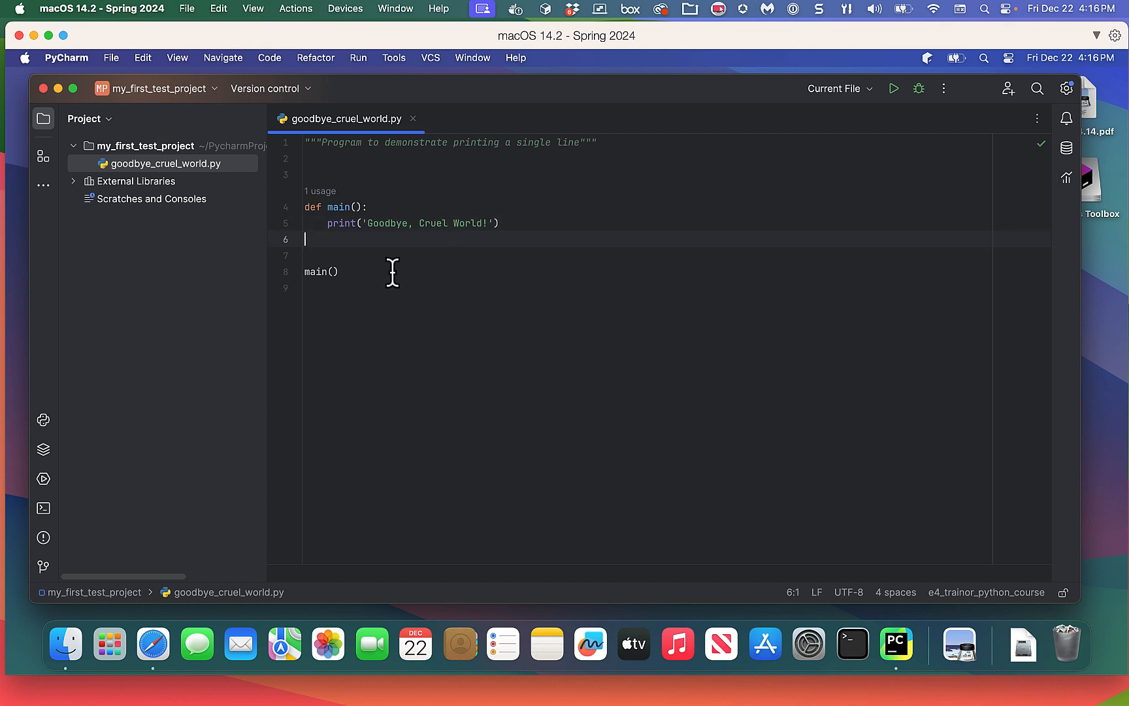
left_click(318, 287)
right_click(592, 314)
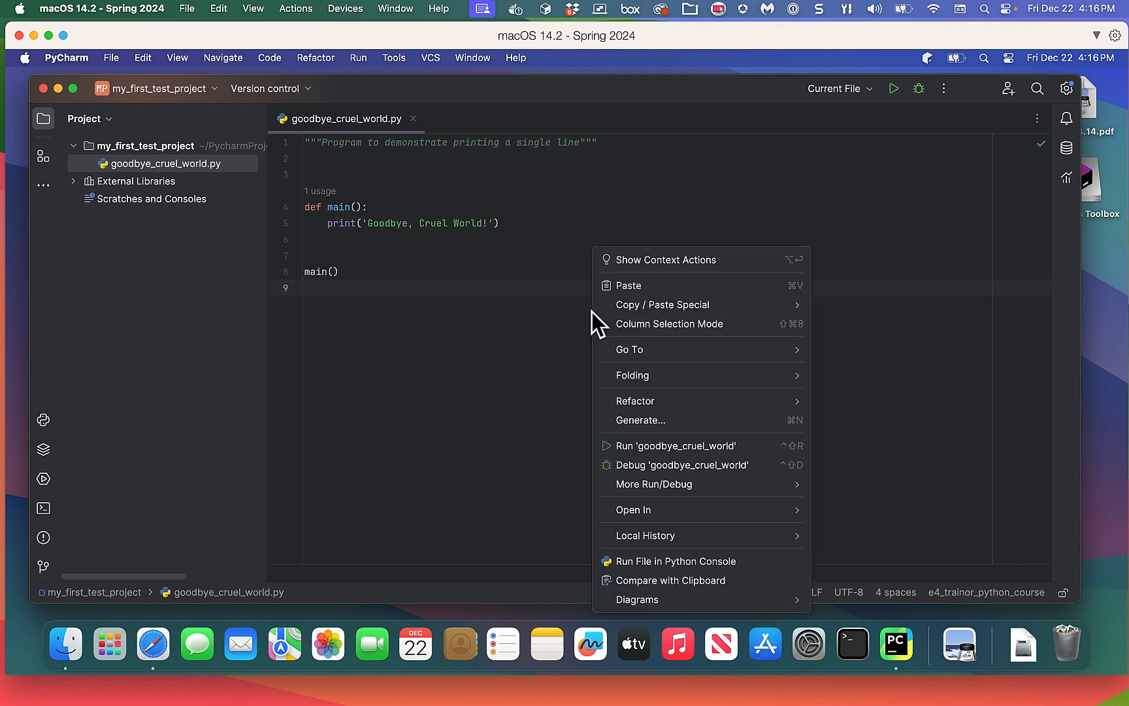
left_click(680, 448)
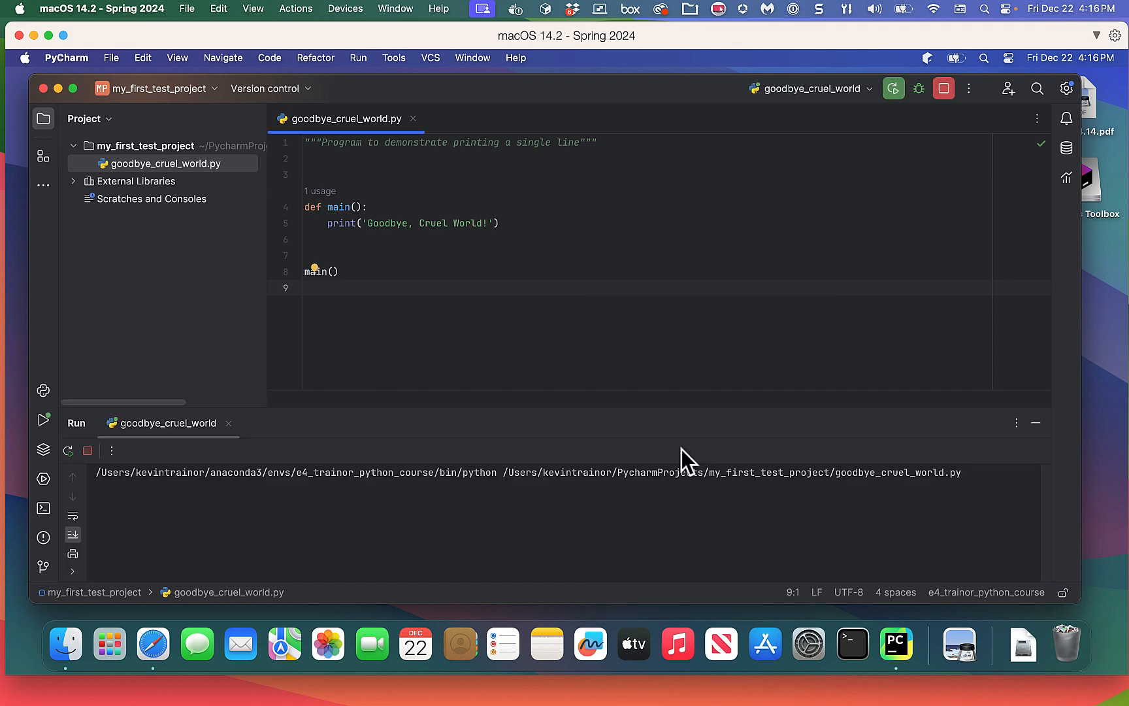
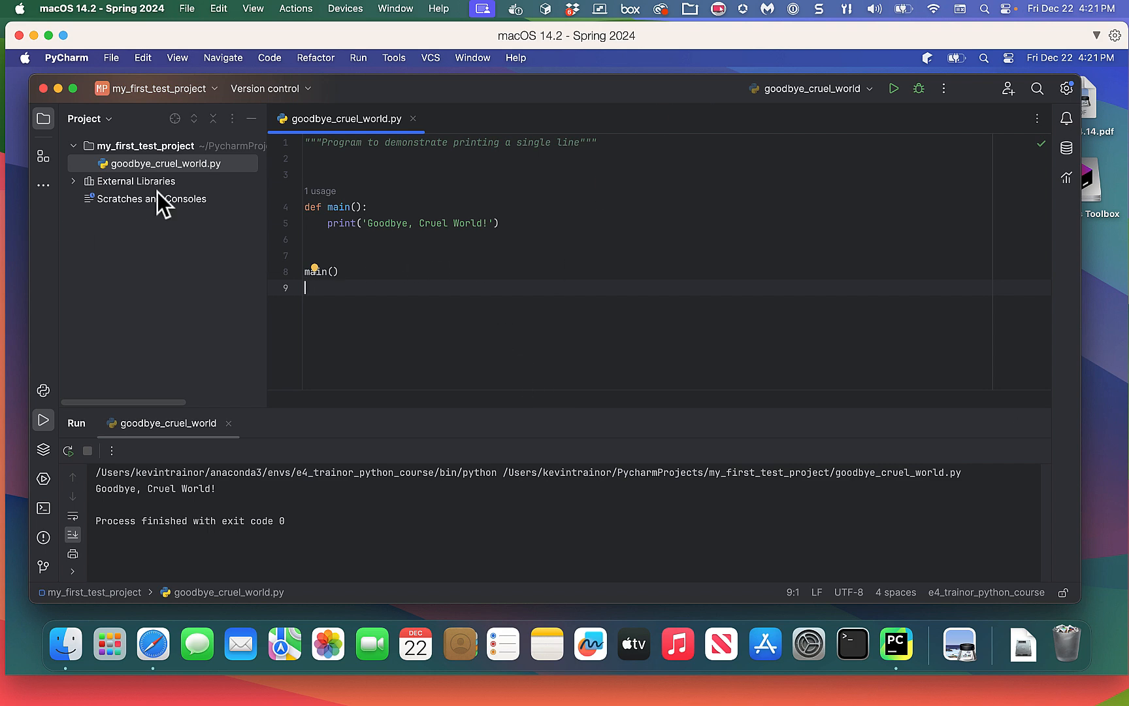
Close the my_first_test_project window, then the Welcome to PyCharm window, quitting PyCharm.
left_click(43, 88)
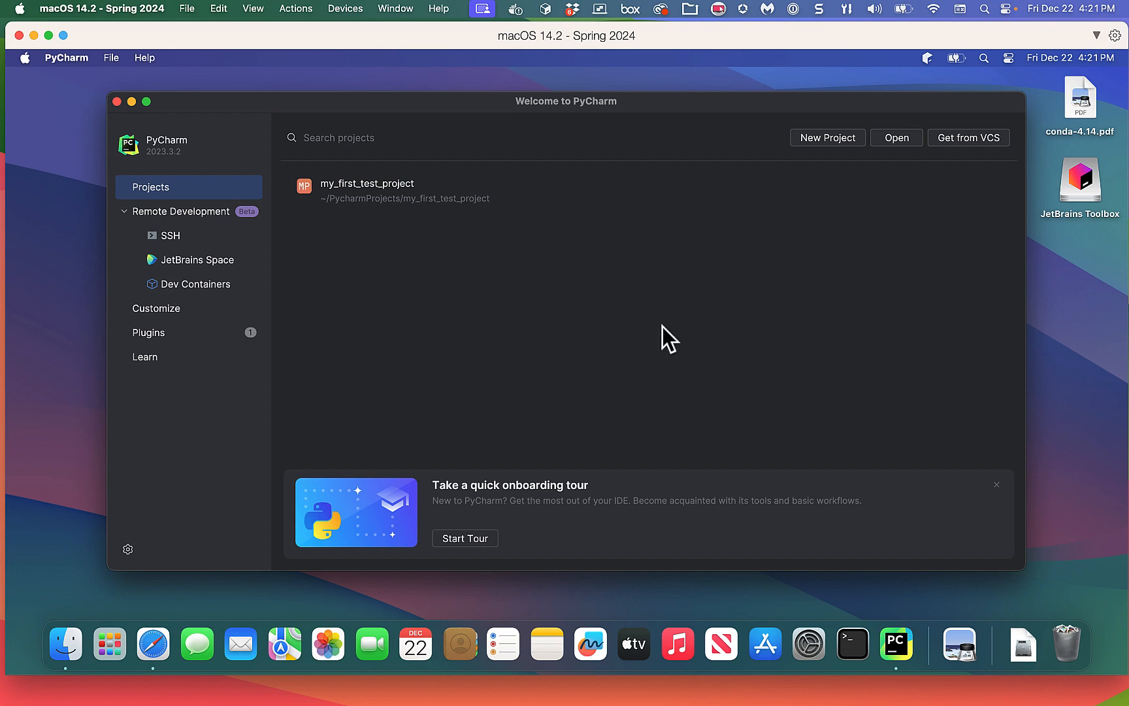
left_click(116, 100)
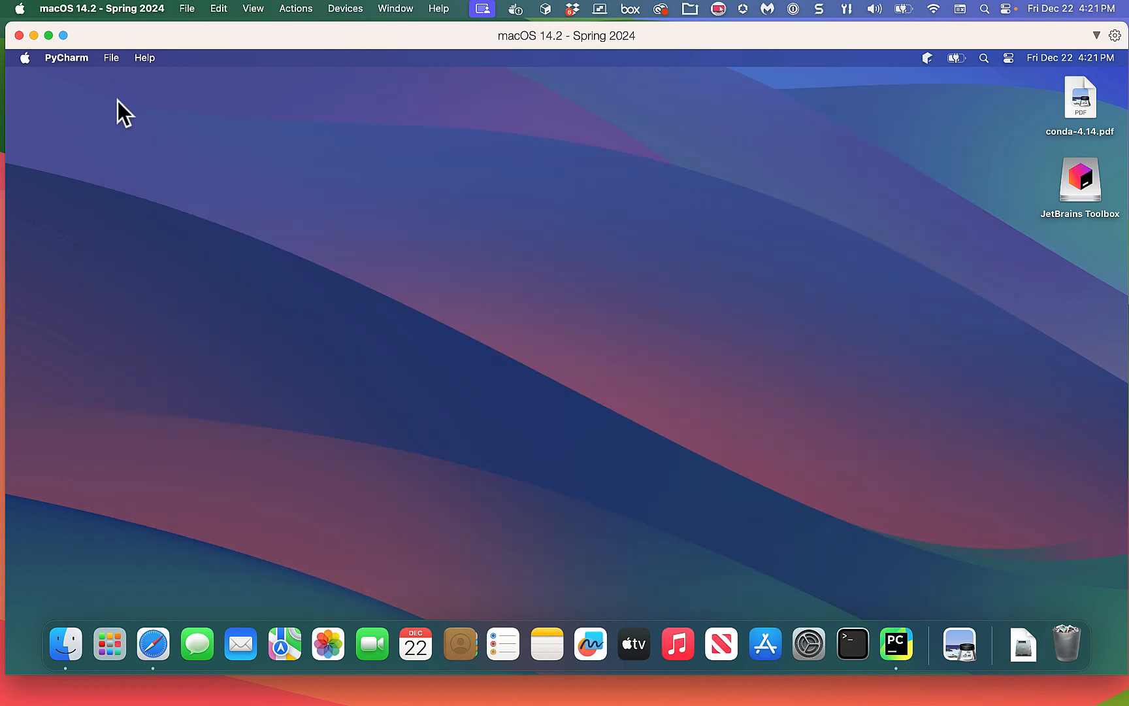
Open a Finder window on Recents, enlarge it, and bring up Go to Folder.
left_click(64, 644)
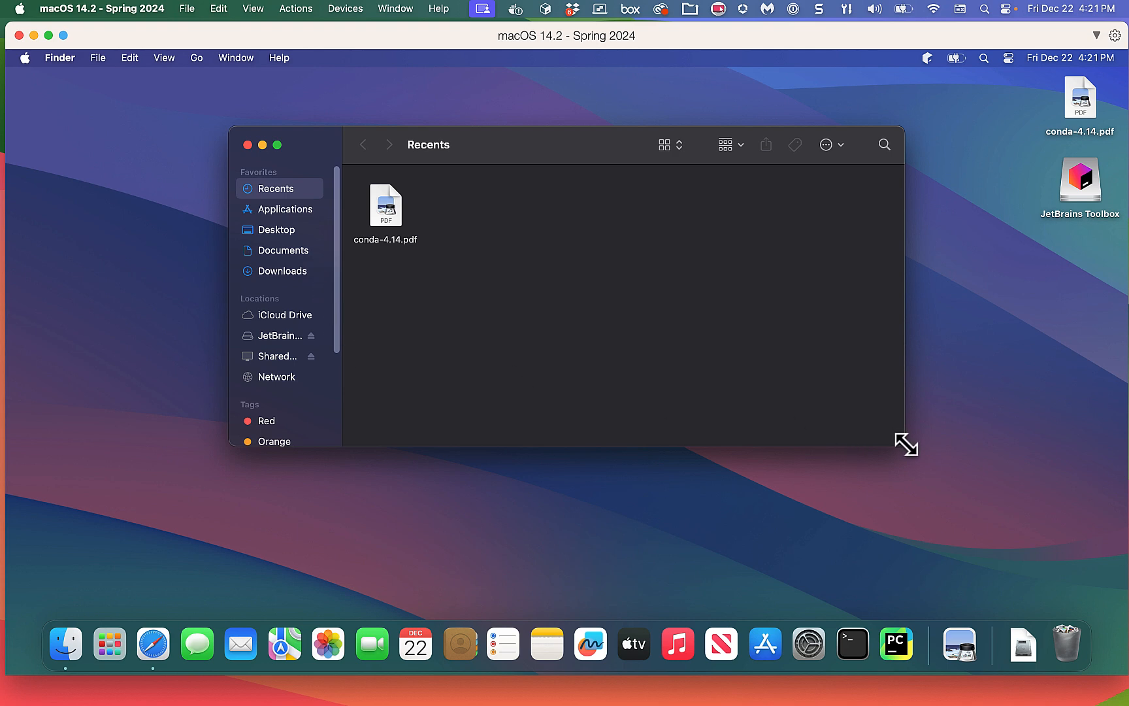
left_click_drag(903, 445, 984, 499)
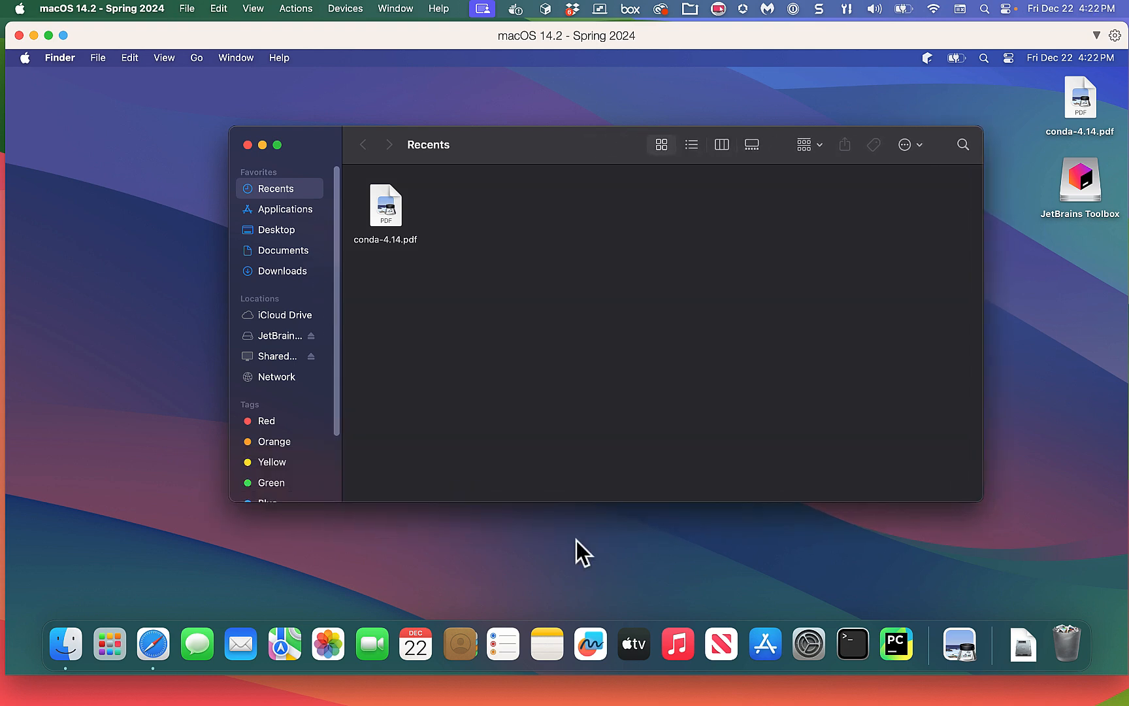
left_click_drag(232, 497, 186, 506)
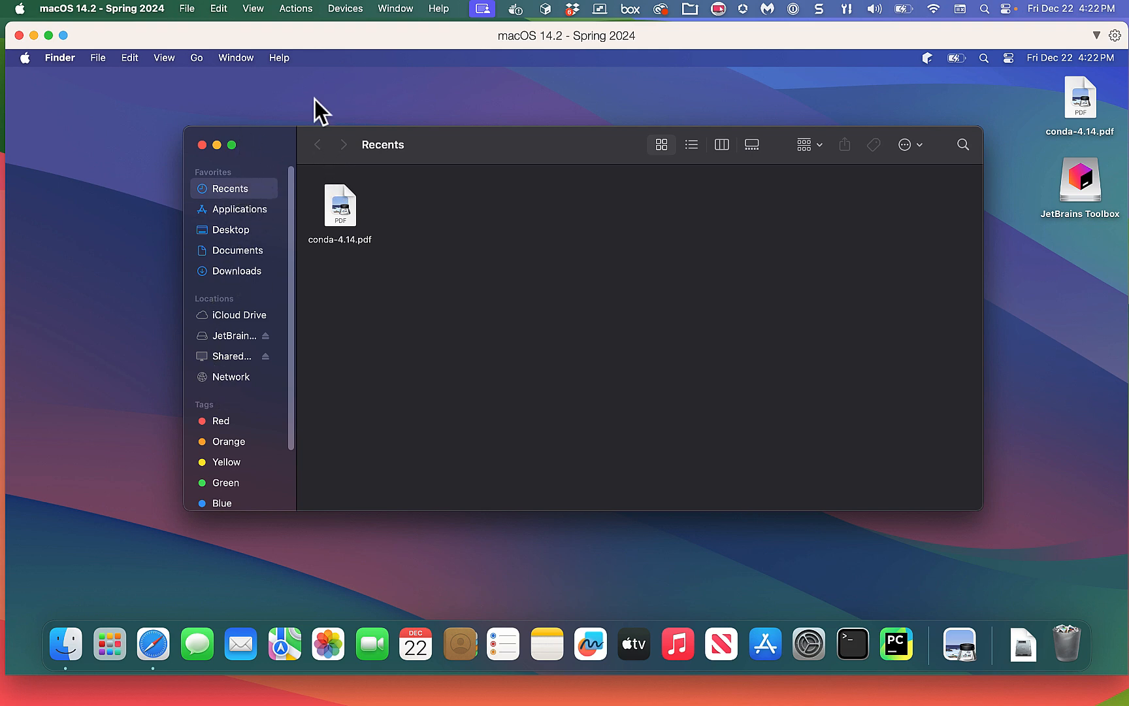
left_click(197, 58)
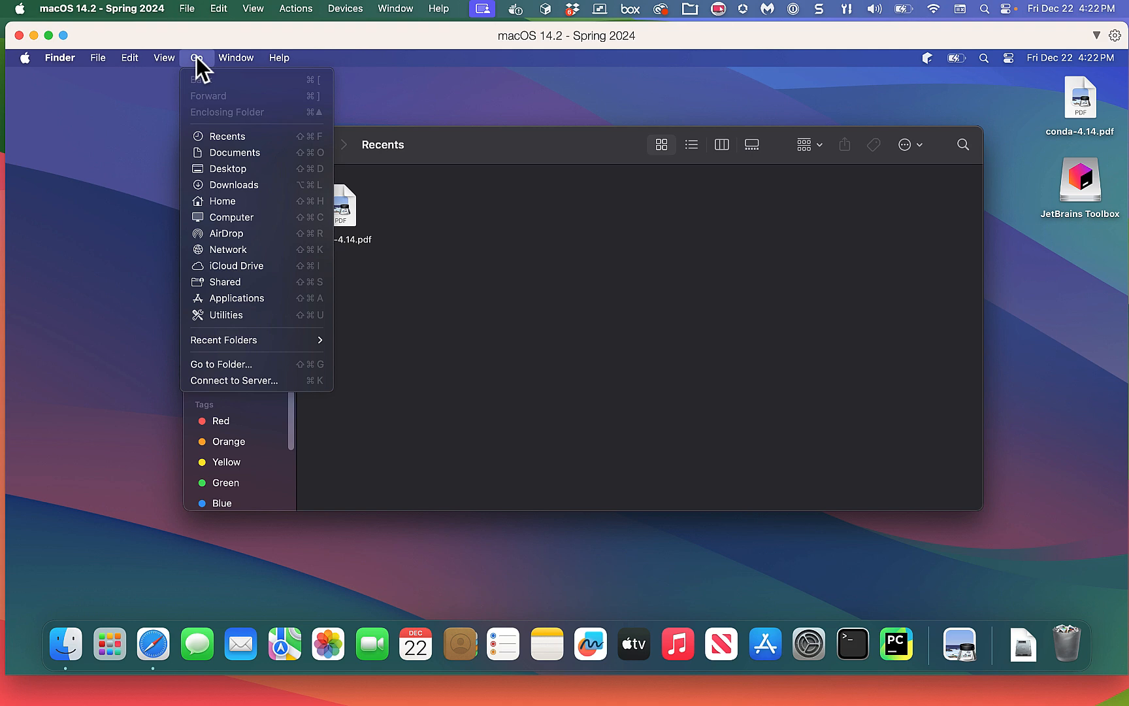
left_click(219, 365)
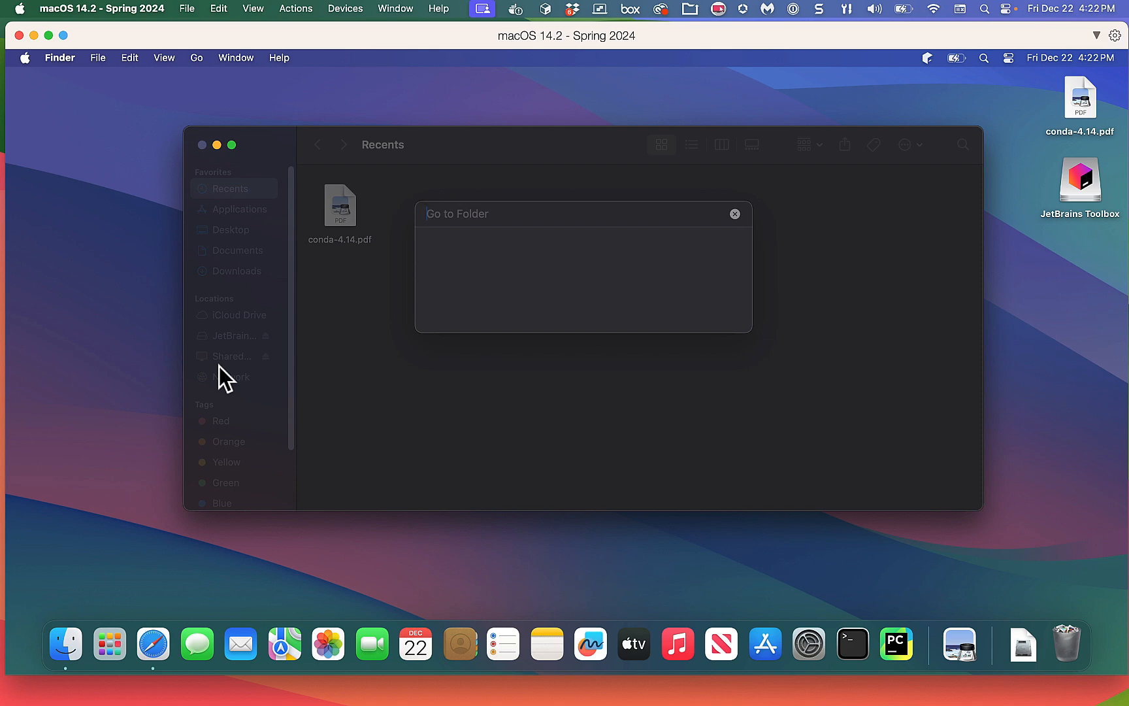
Jump to the startup disk root '/' and open the Users folder.
type("/")
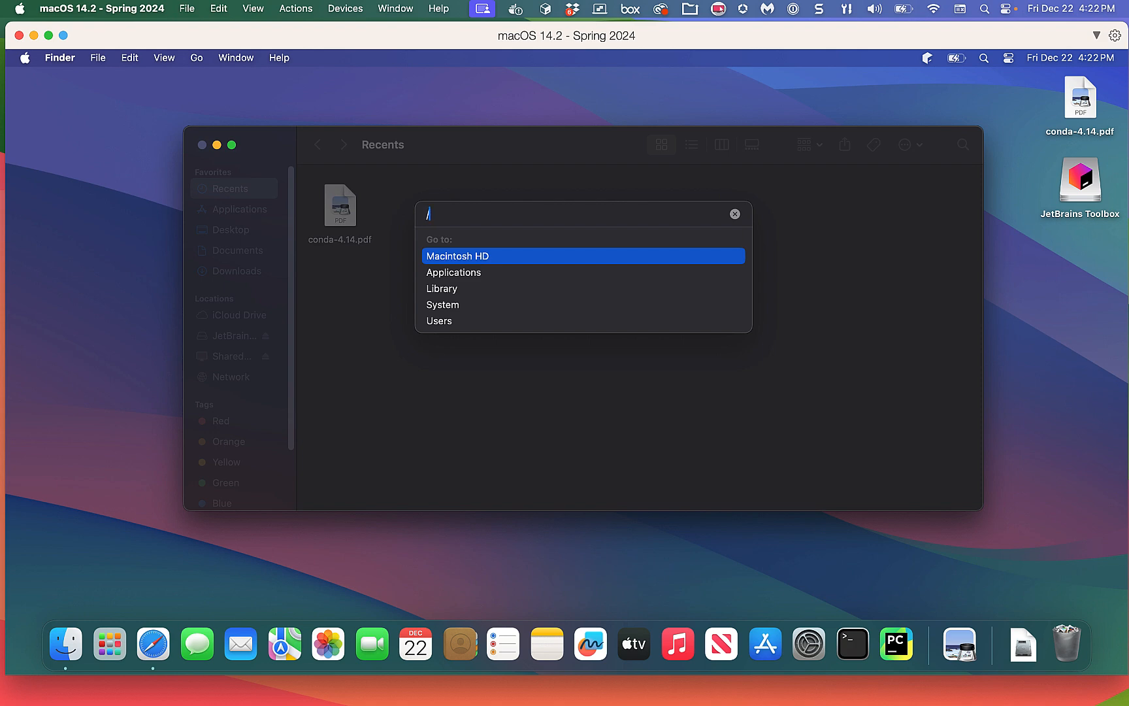
key("Return")
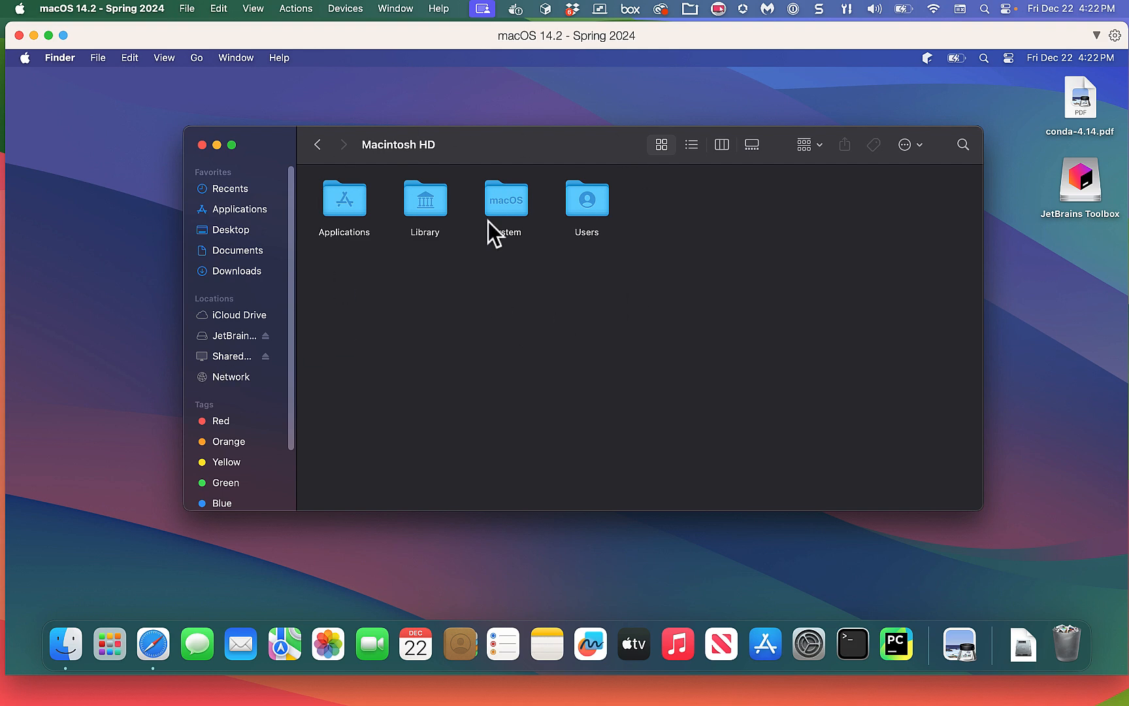
double_click(595, 199)
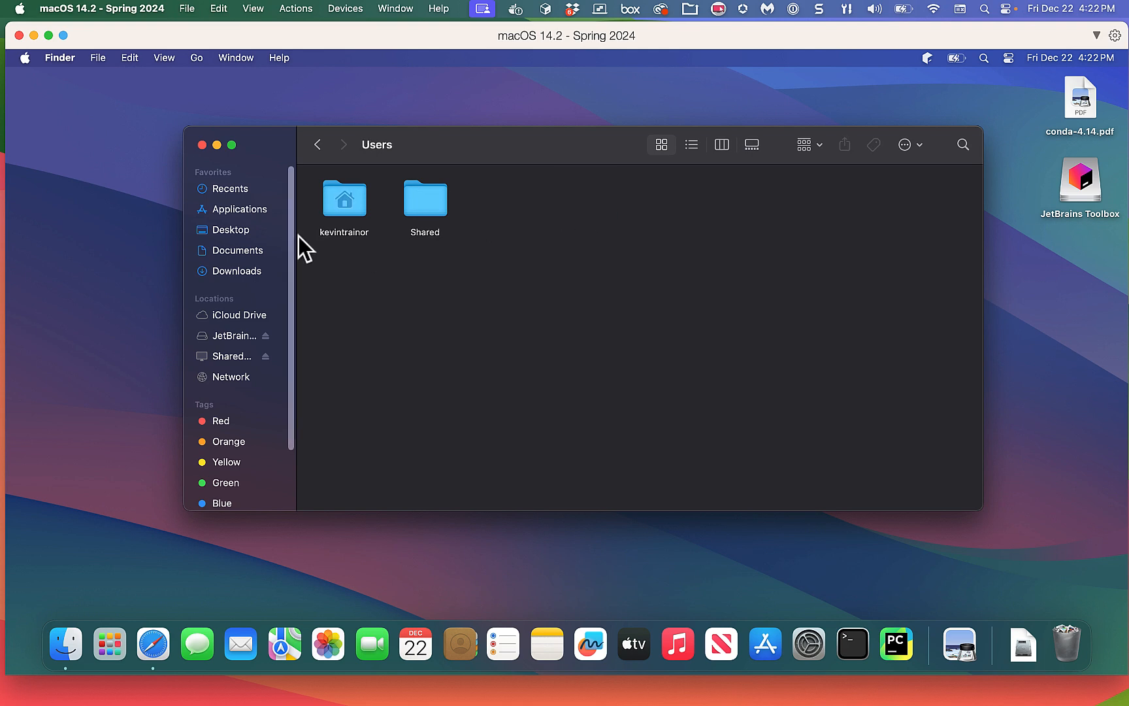
Add the home folder to the sidebar Favorites, close the window, and reopen Finder.
left_click(343, 196)
left_click_drag(342, 197, 247, 280)
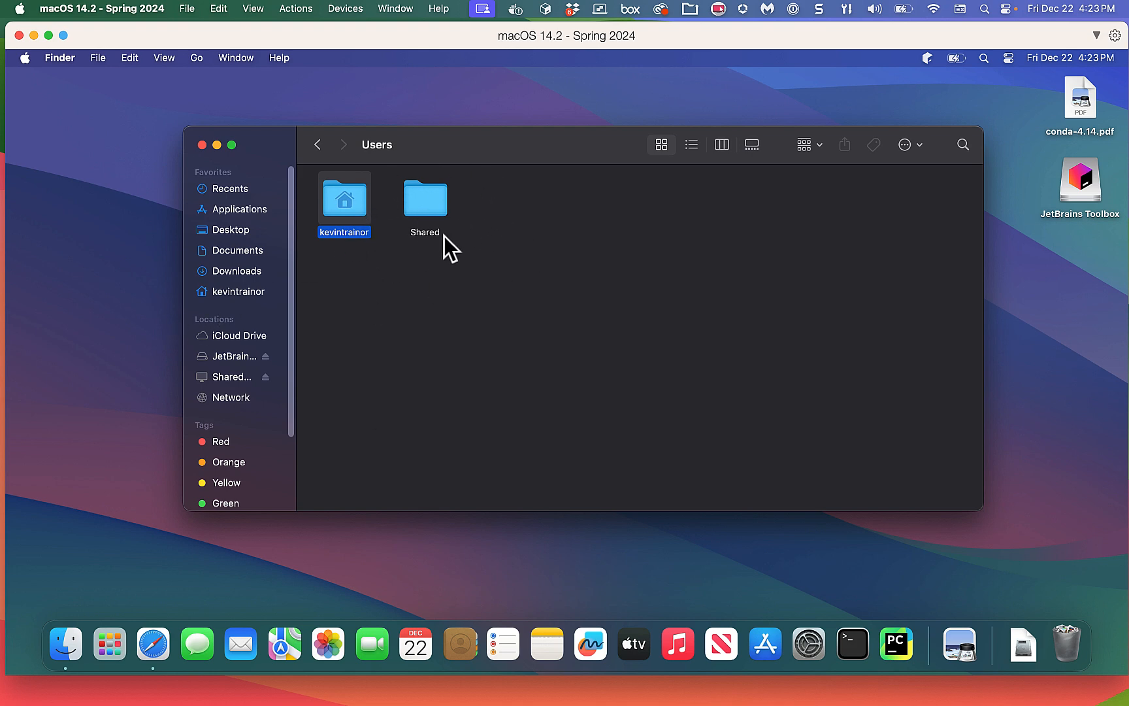
left_click(397, 309)
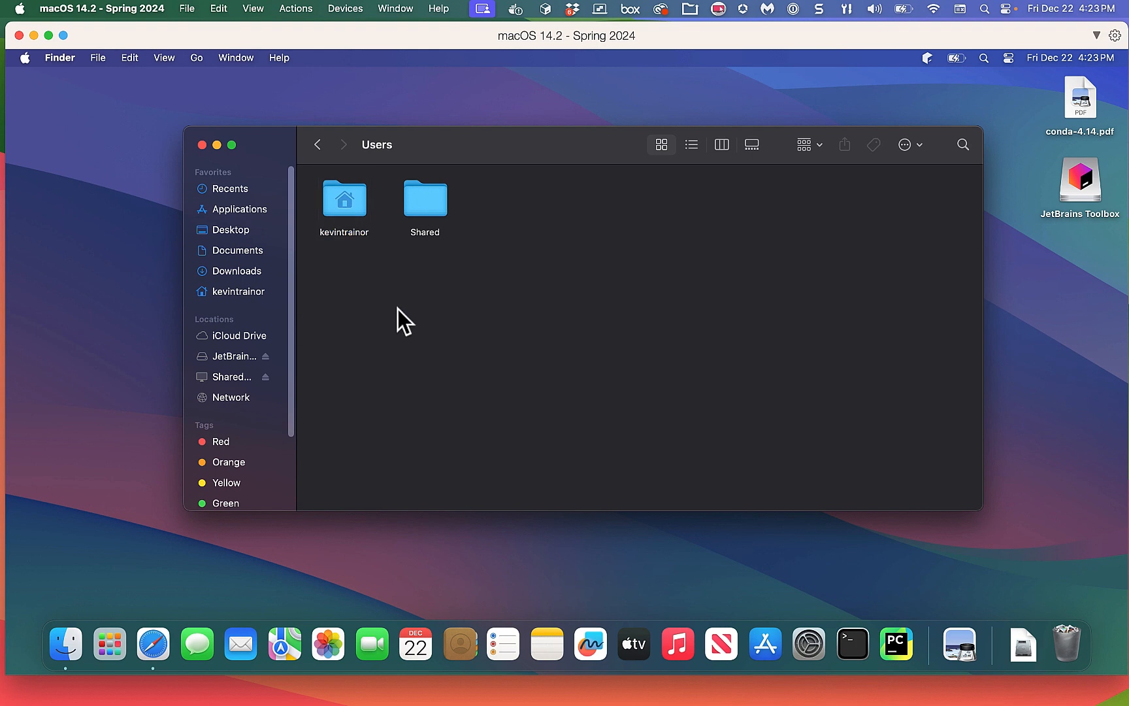
left_click(202, 144)
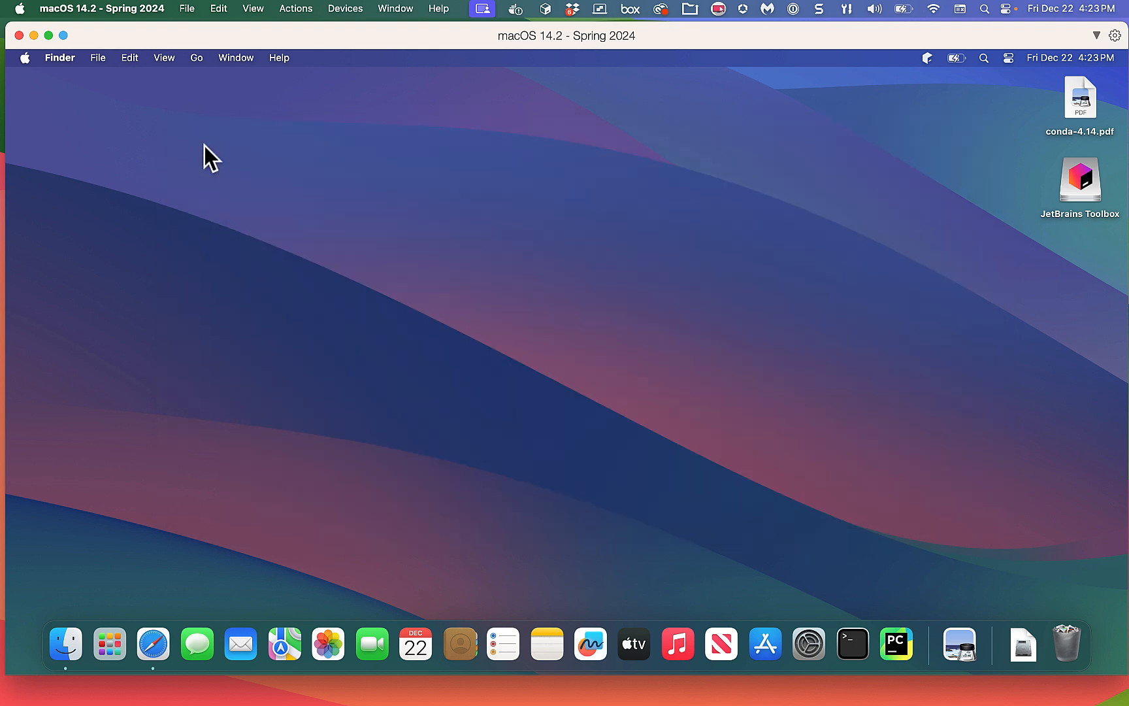
left_click(65, 644)
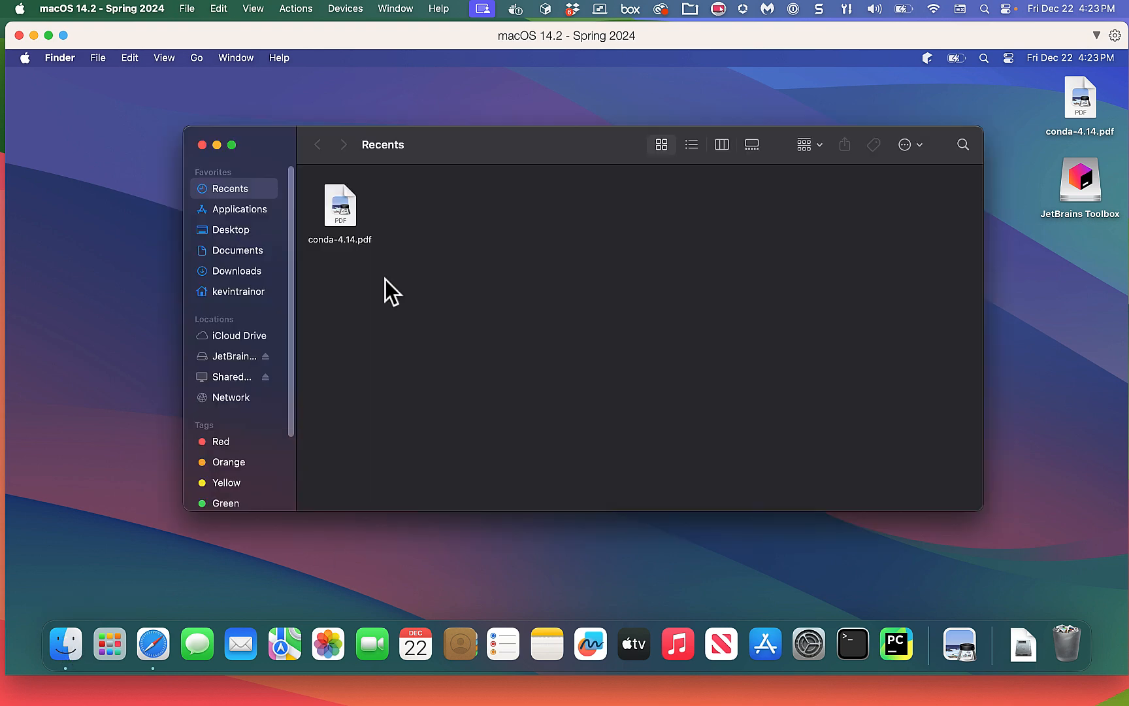
Show the home folder's contents in list view.
left_click(235, 292)
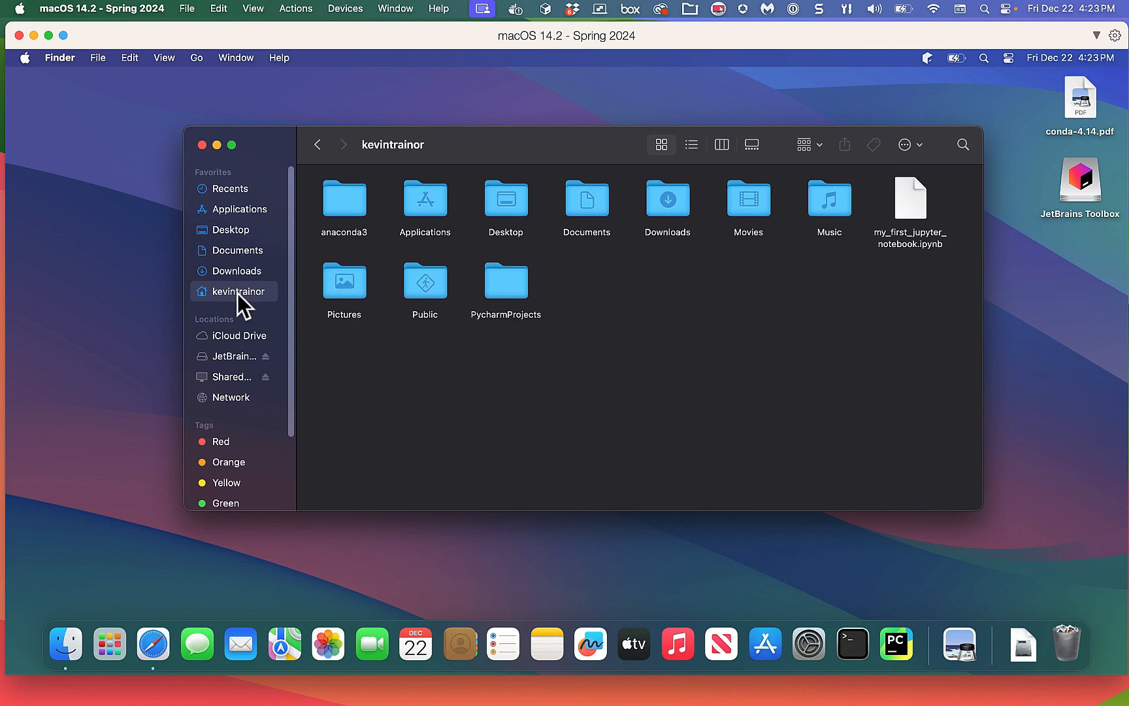
left_click(259, 9)
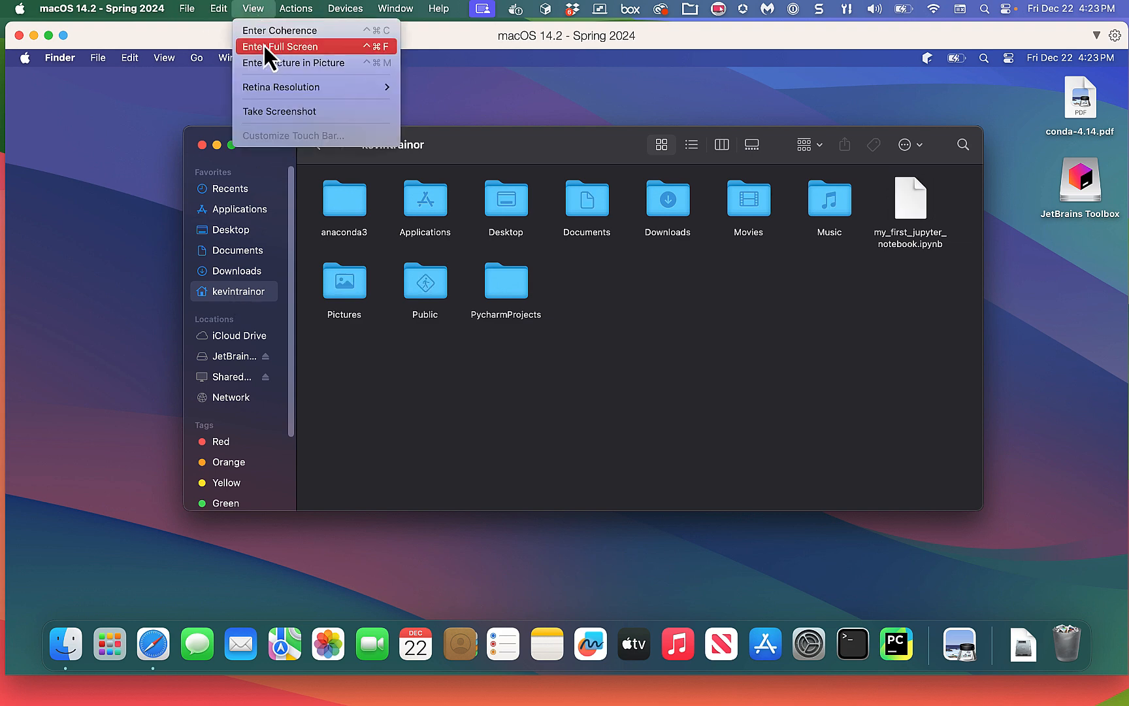
mouse_move(222, 9)
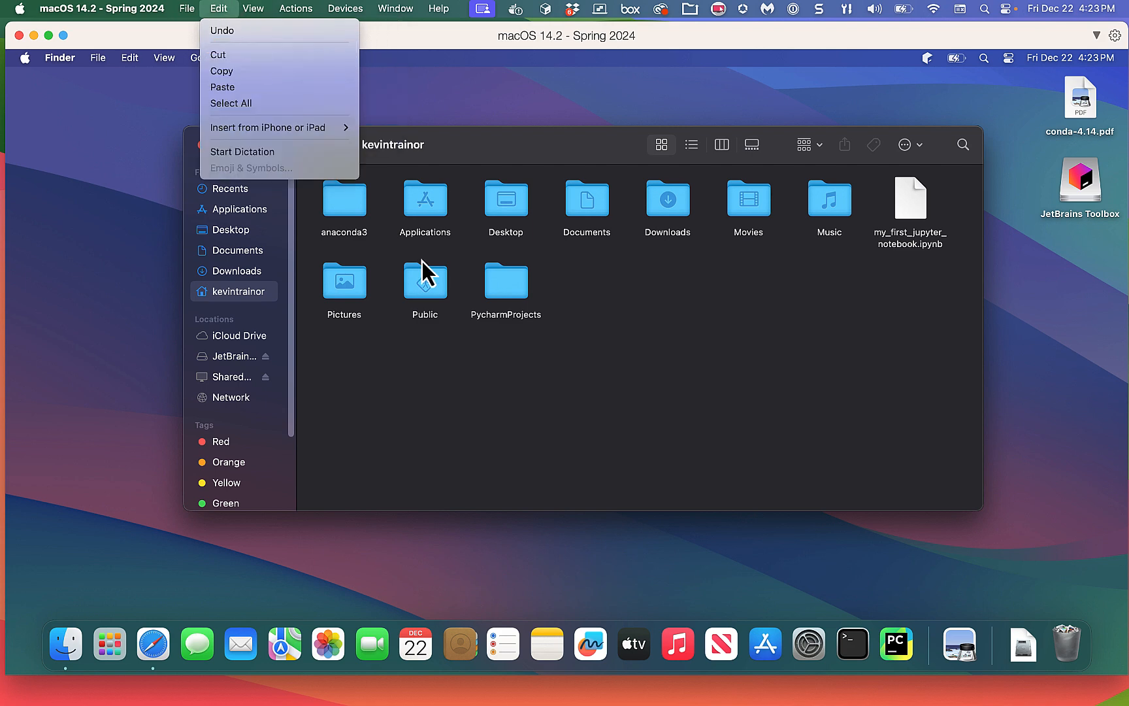
left_click(473, 132)
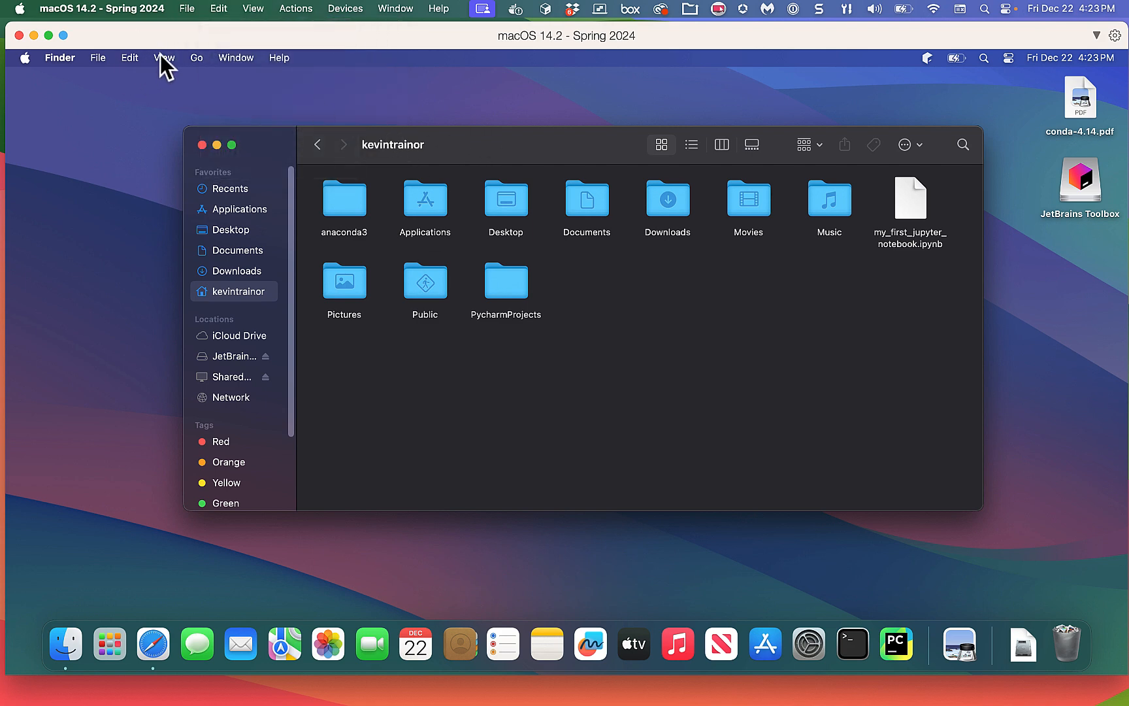
left_click(163, 59)
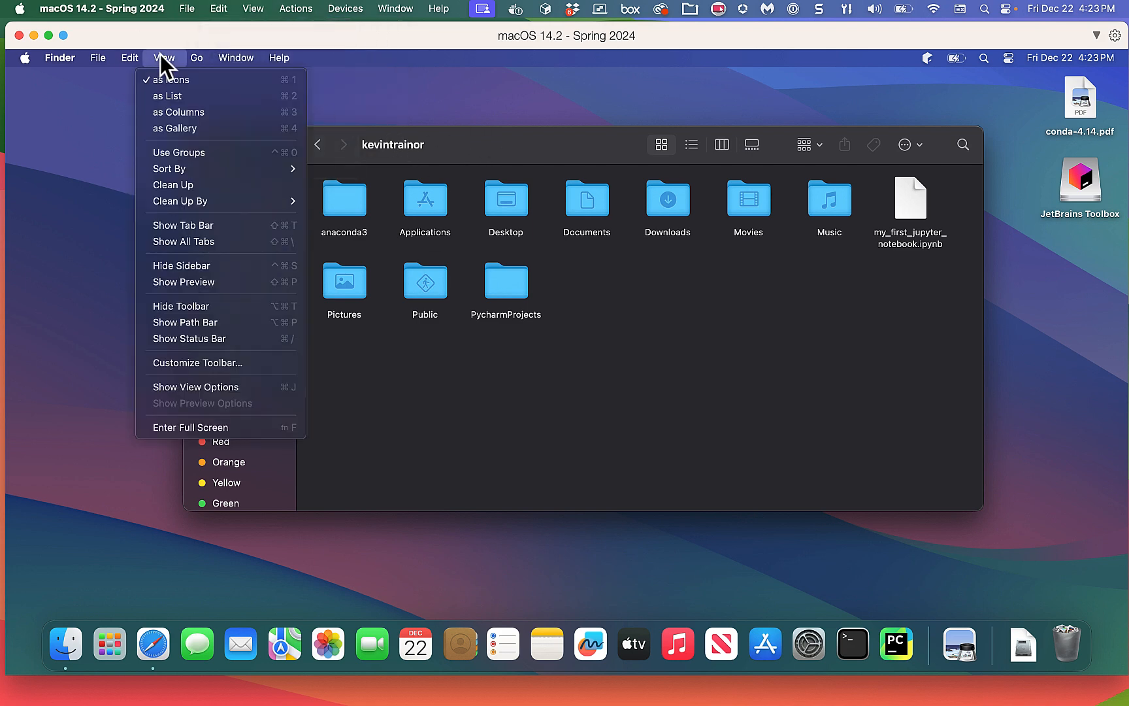
left_click(170, 95)
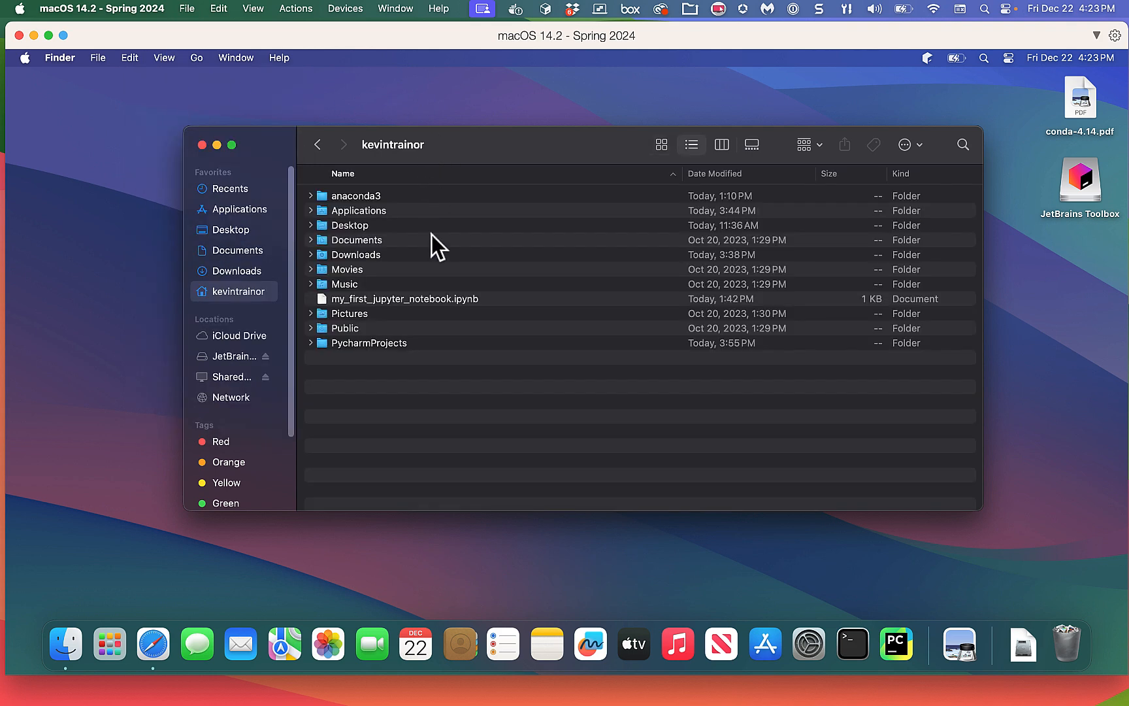
Open PycharmProjects, expand my_first_test_project, and select goodbye_cruel_world.py.
double_click(345, 343)
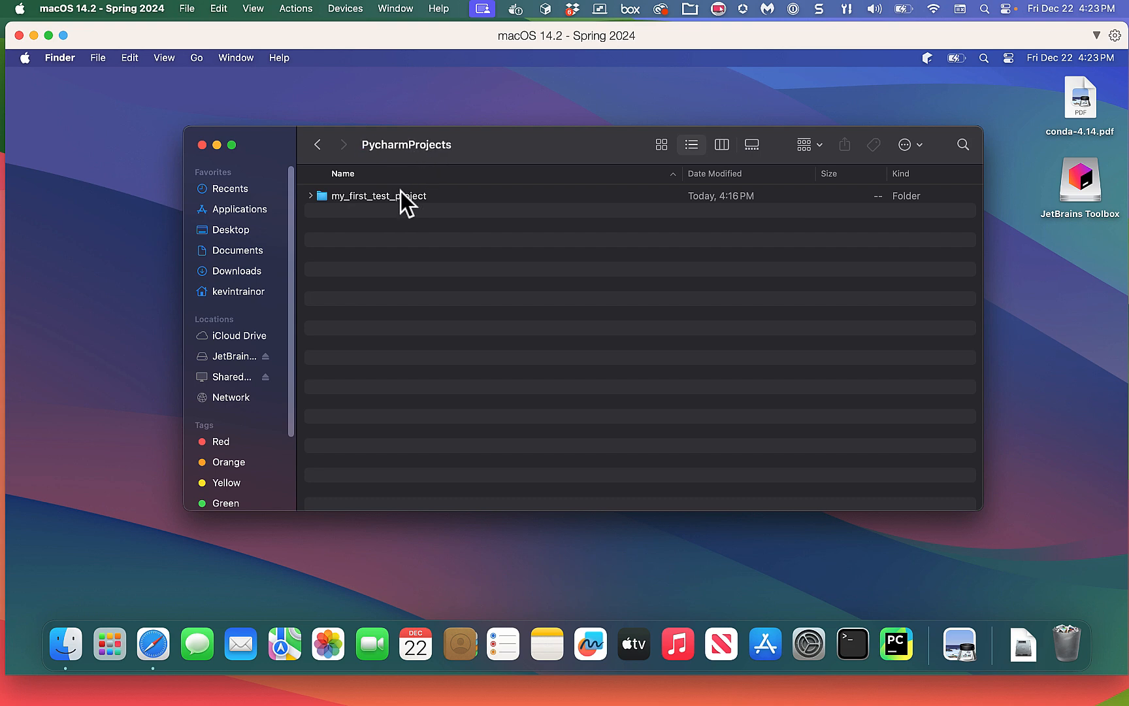
left_click(311, 196)
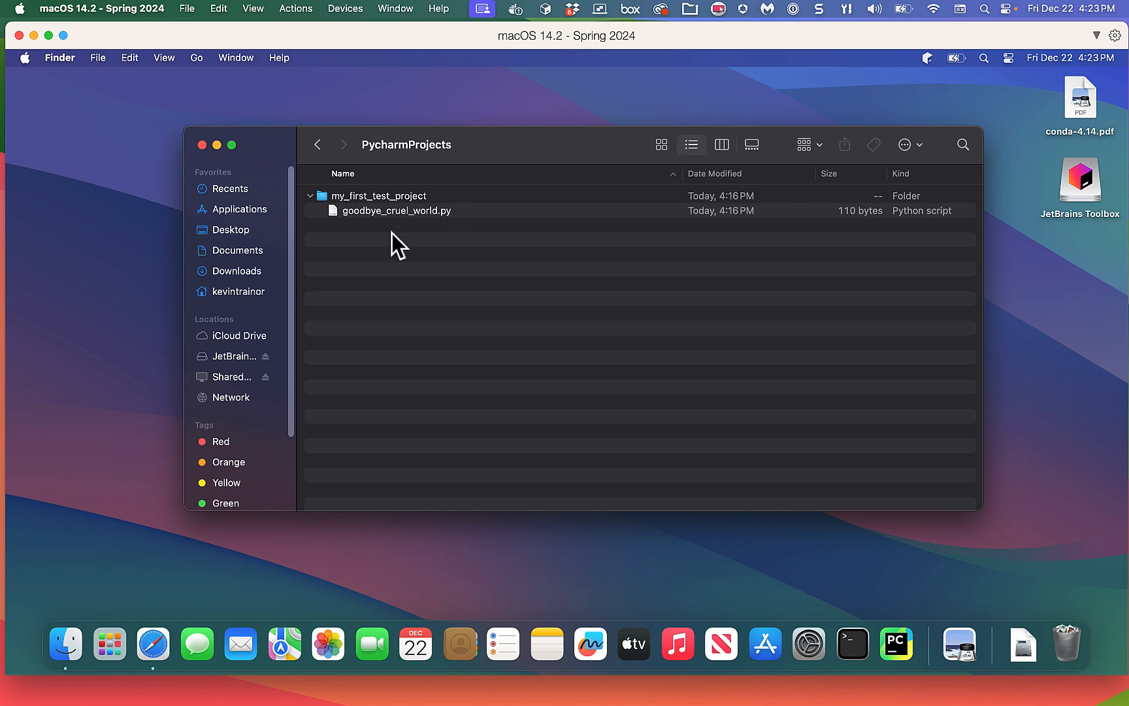
left_click(456, 212)
right_click(456, 212)
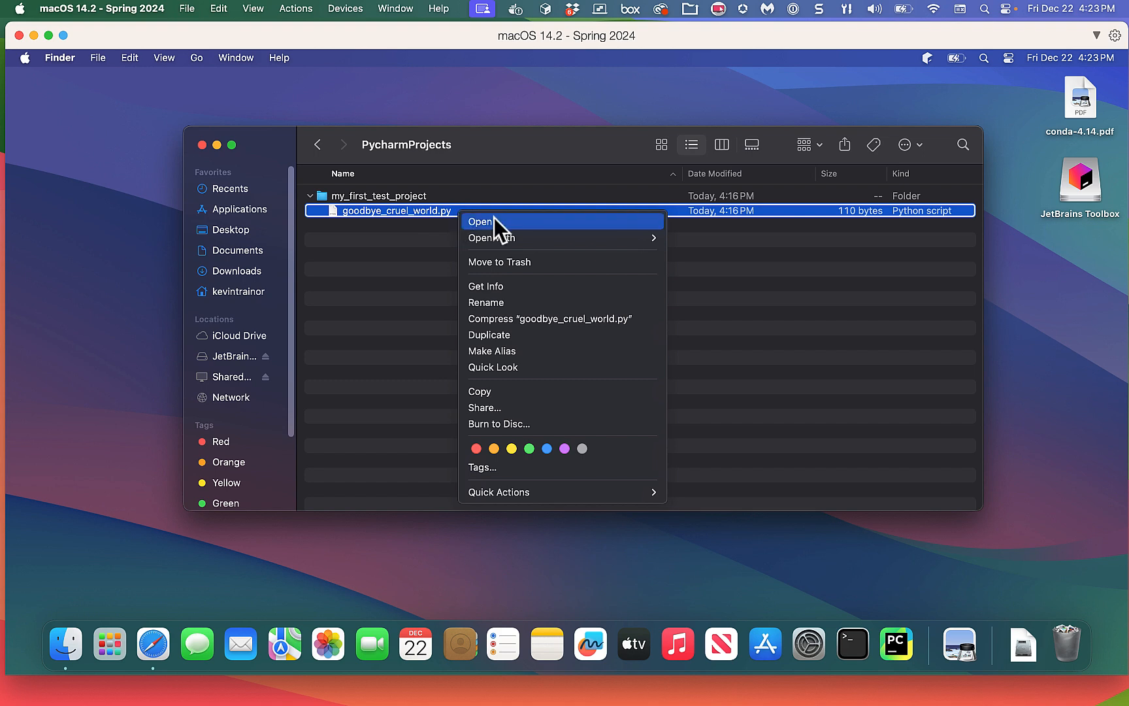
mouse_move(512, 241)
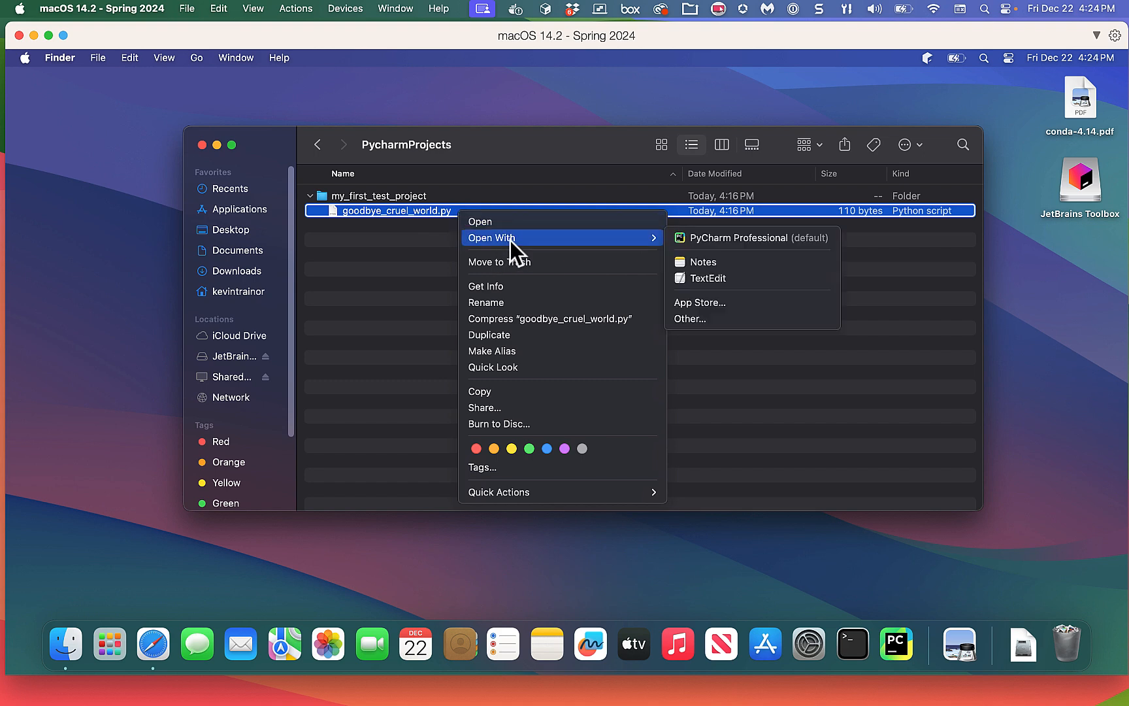
left_click(706, 277)
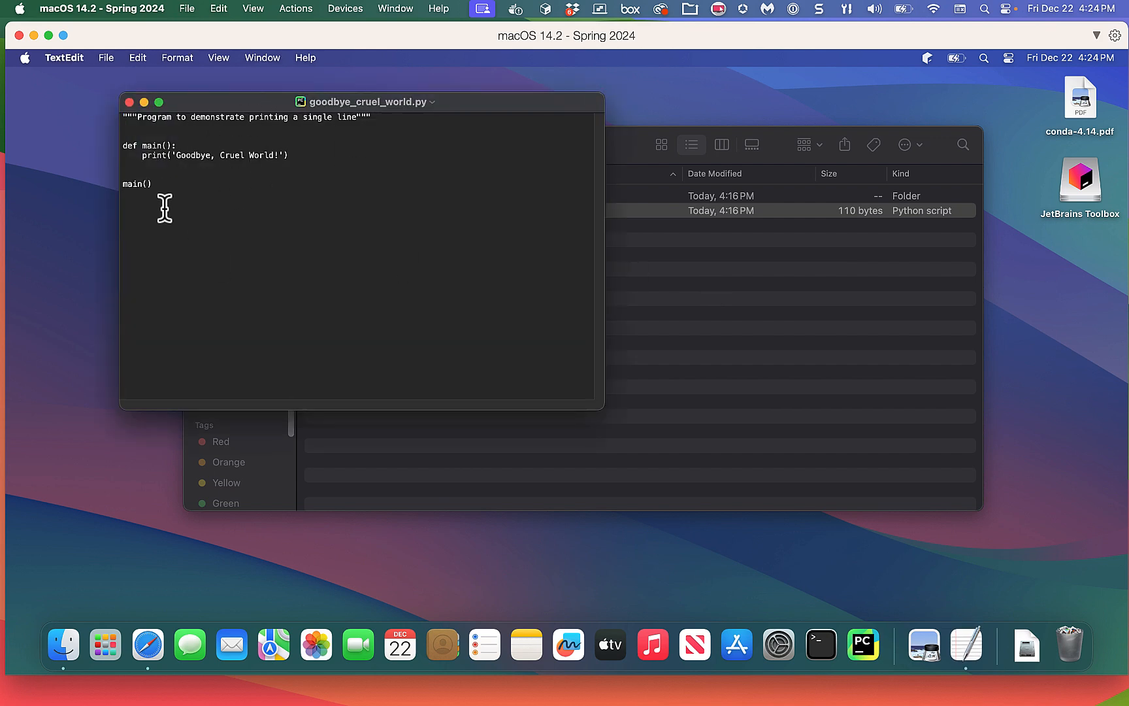
left_click(130, 102)
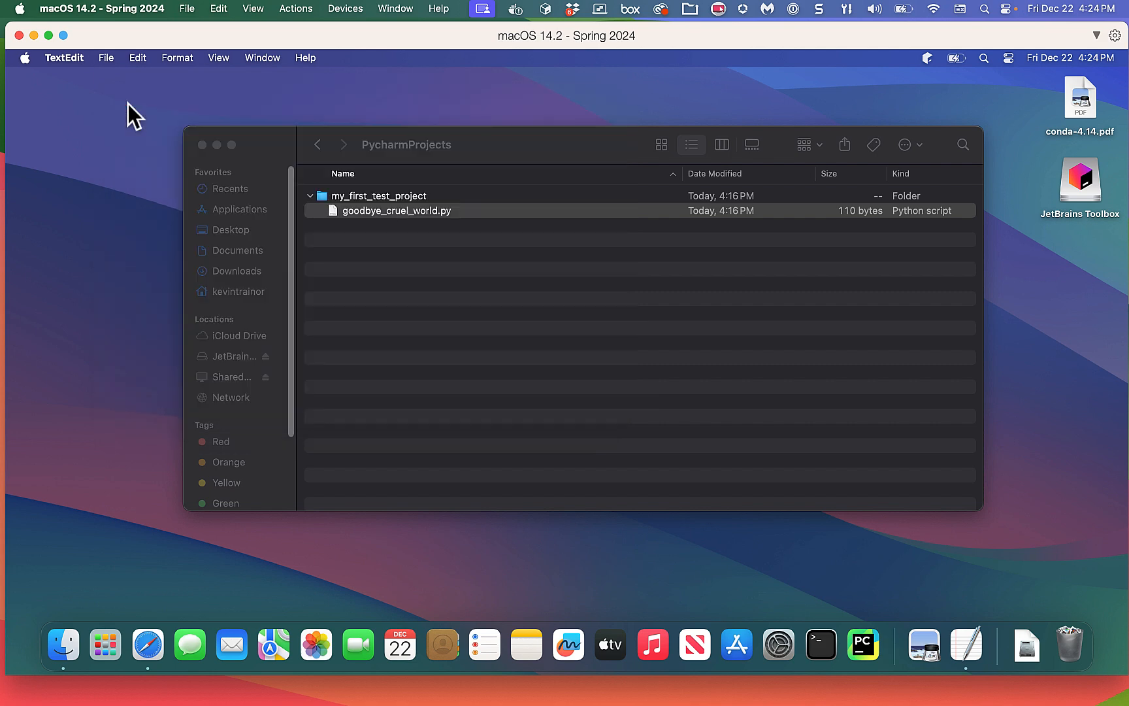
left_click(406, 241)
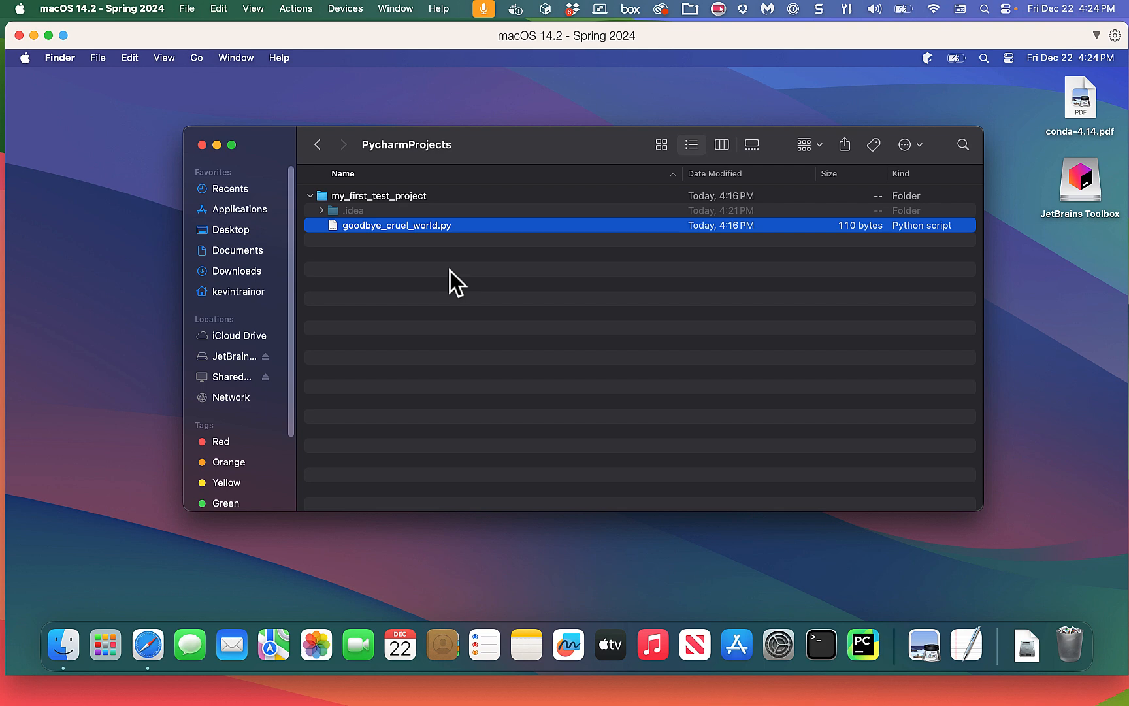
left_click(323, 211)
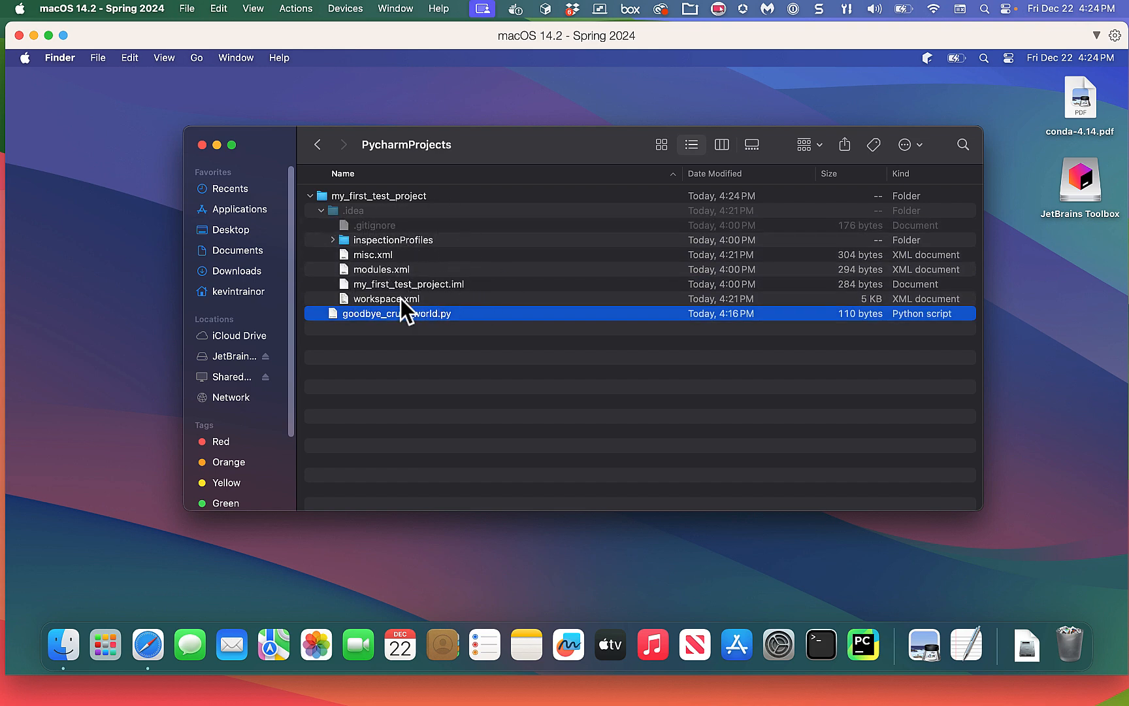
left_click(322, 210)
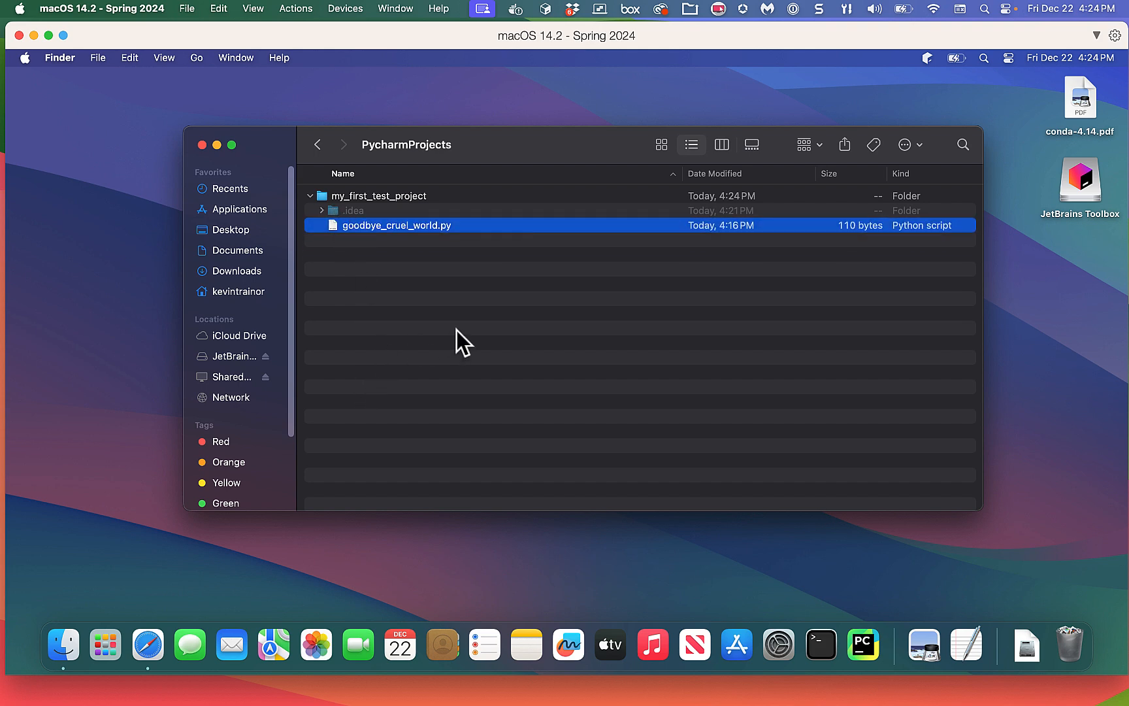
key("super+shift+period")
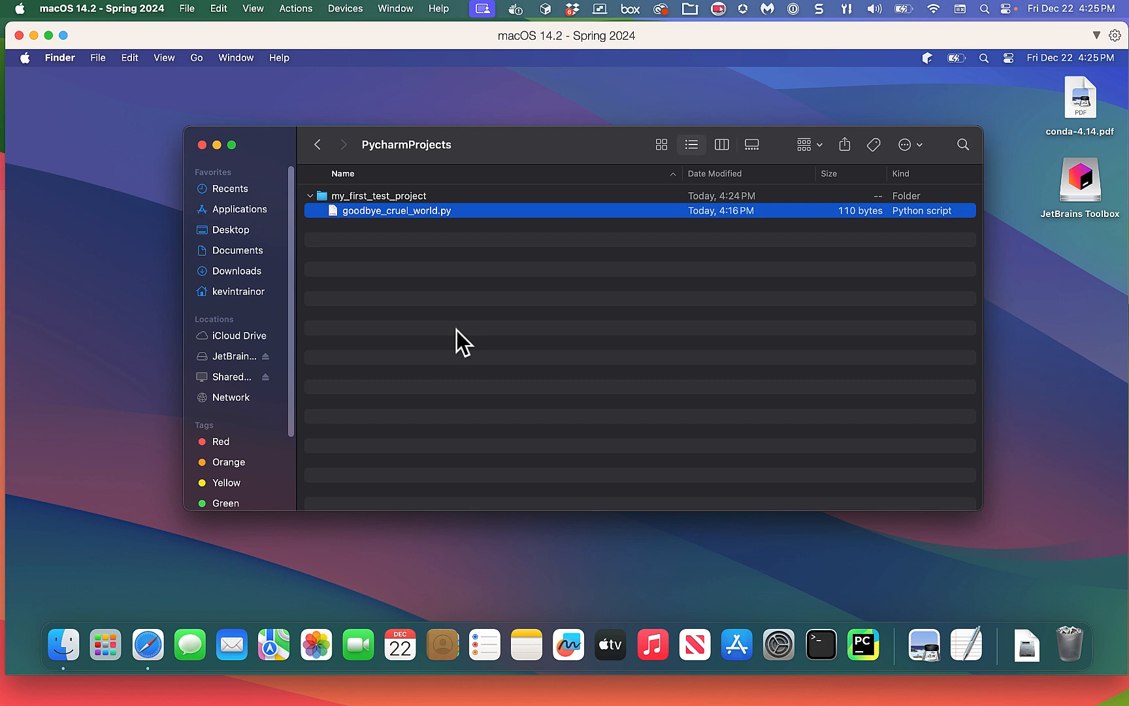
left_click(202, 145)
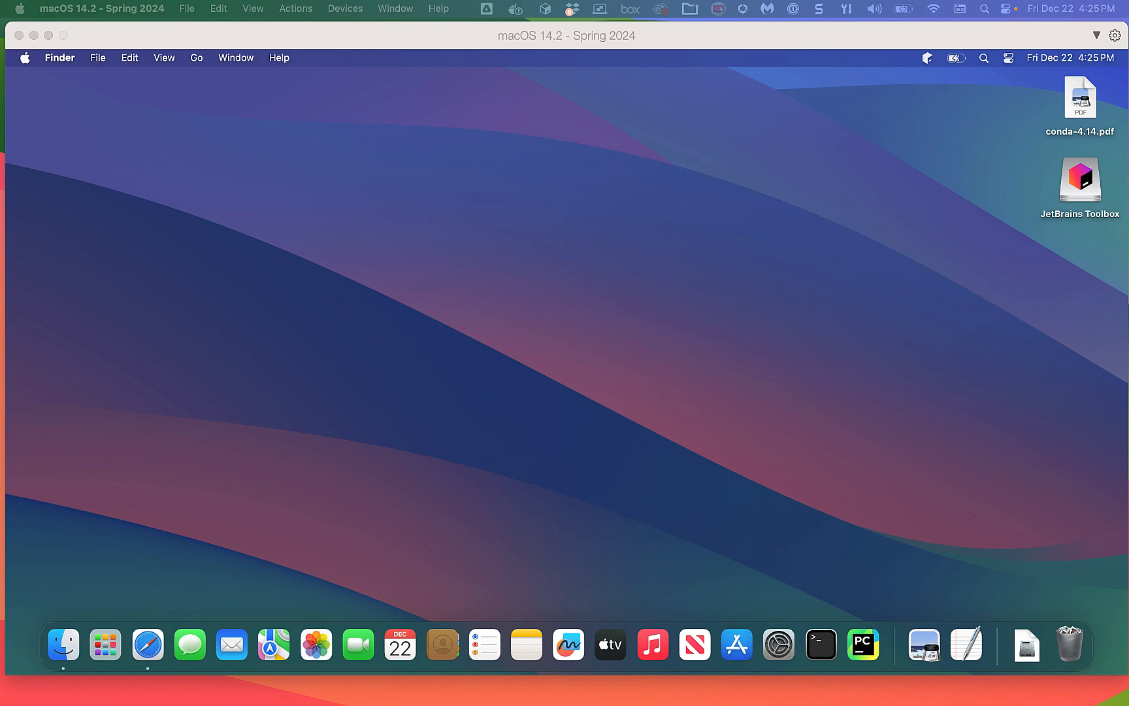
key("F11")
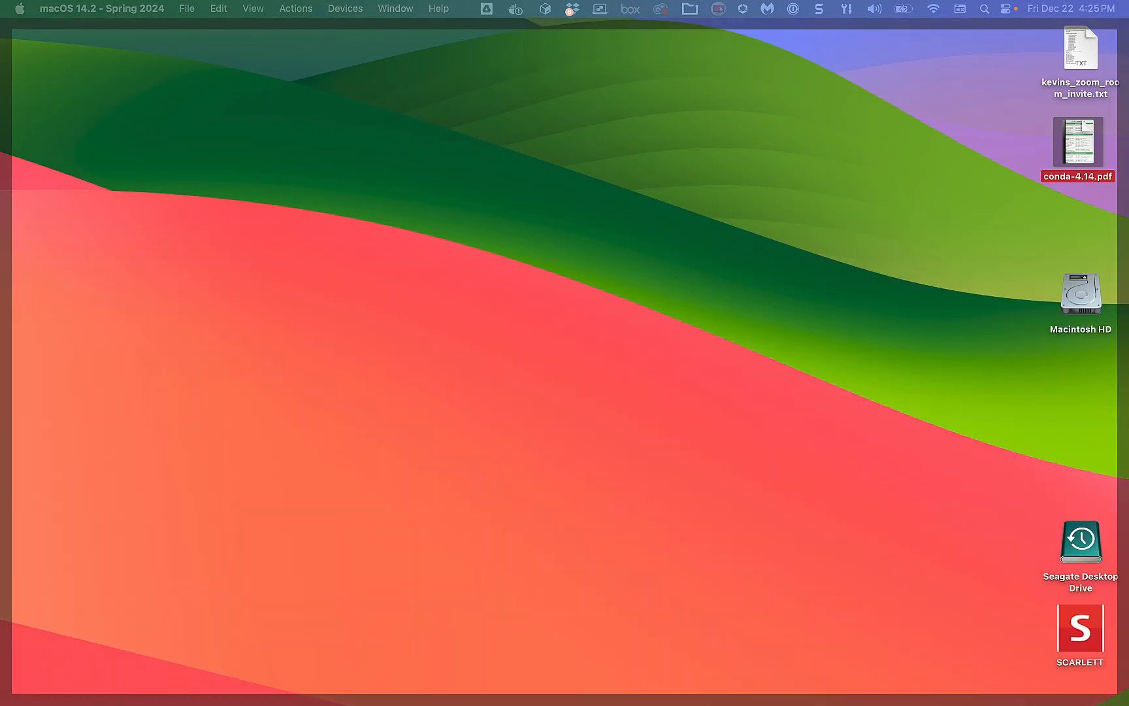